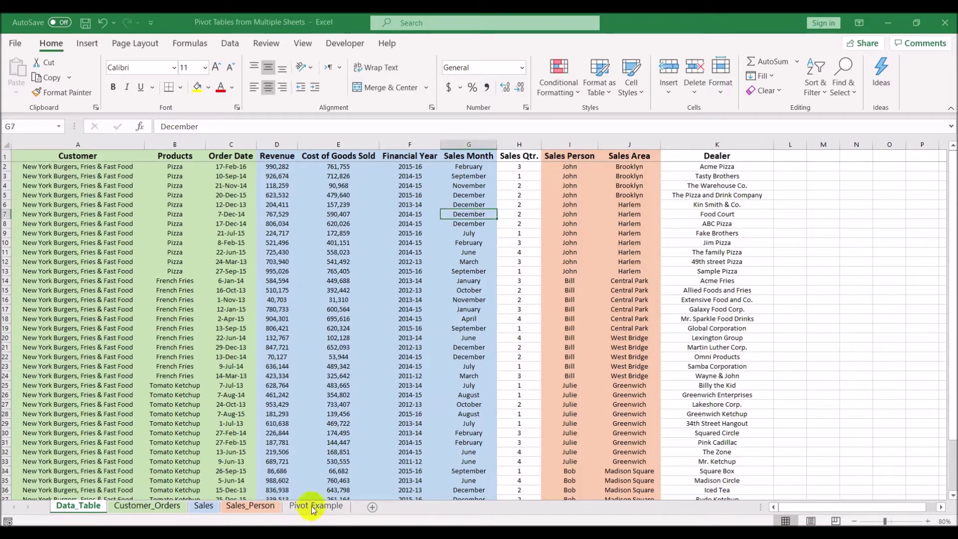
Examine the pivot table on the Pivot Example sheet and the source tables in its field list
{"action": "left_click", "coordinate": [335, 507]}
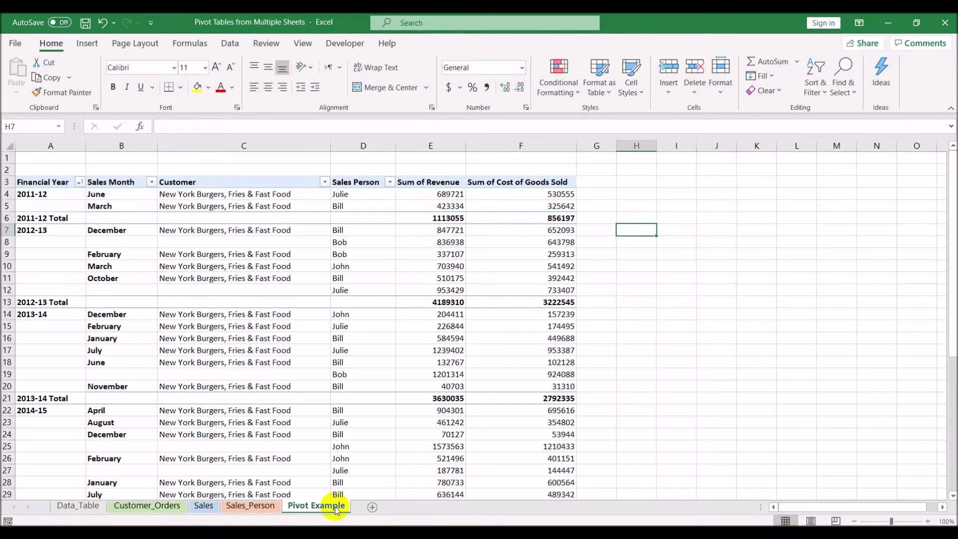
{"action": "left_click", "coordinate": [505, 304]}
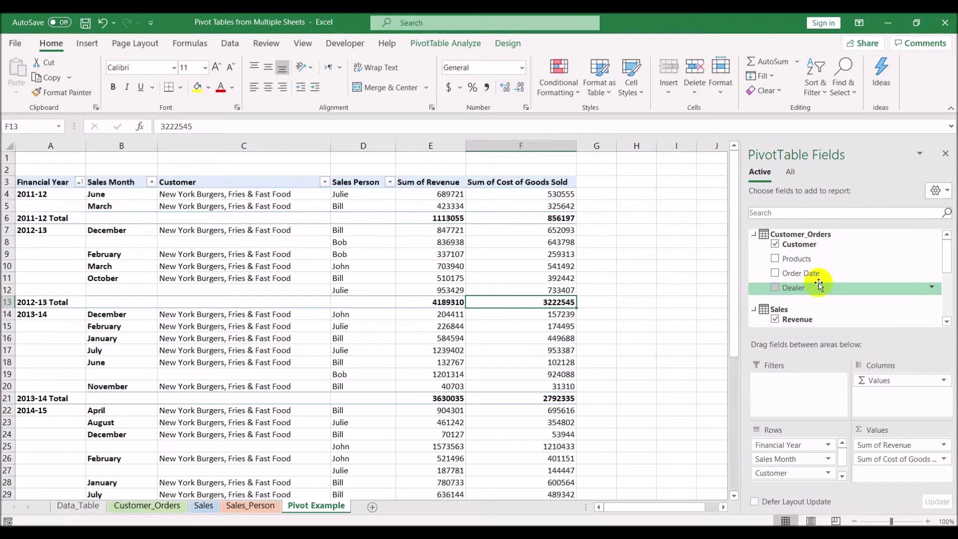
{"action": "scroll", "coordinate": [815, 280], "scroll_direction": "down", "scroll_amount": 3}
{"action": "scroll", "coordinate": [845, 286], "scroll_direction": "down", "scroll_amount": 1}
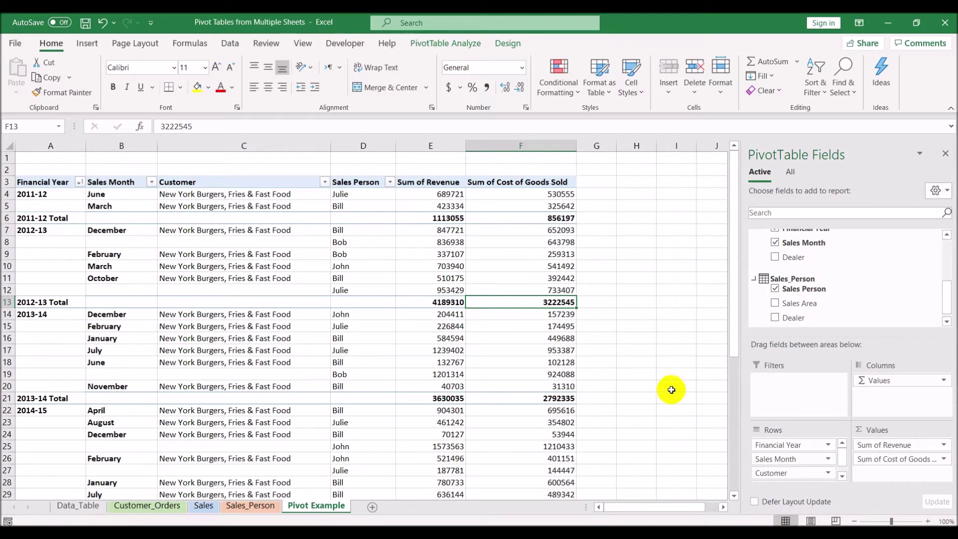
Review the columns of the combined Data_Table sheet, including the Sales Month and Dealer columns
{"action": "left_click", "coordinate": [78, 505]}
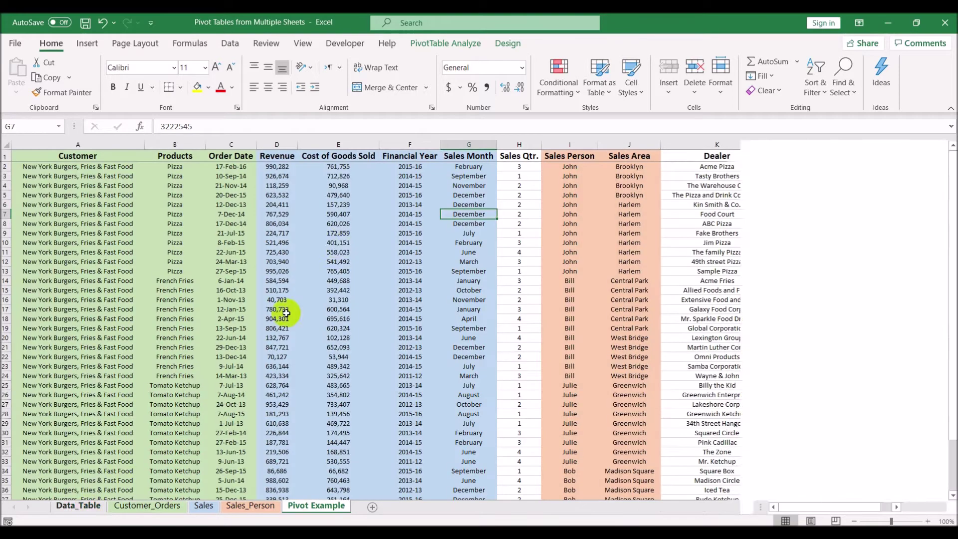
{"action": "left_click", "coordinate": [447, 253]}
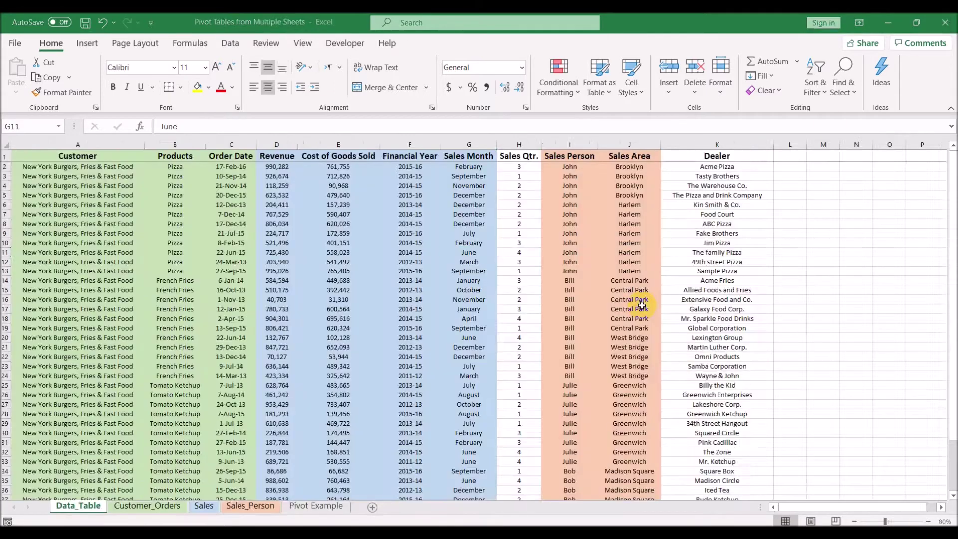
{"action": "left_click", "coordinate": [772, 281]}
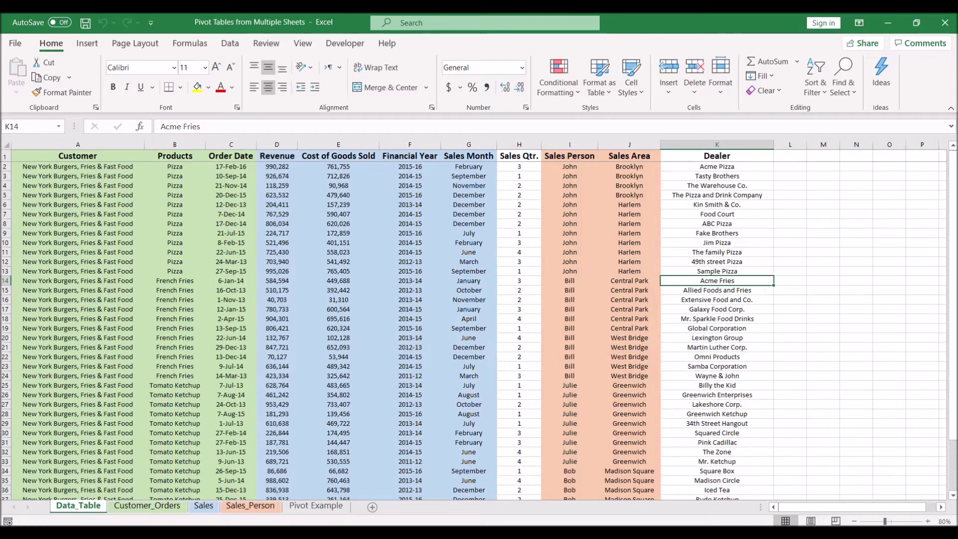
Look through the Customer_Orders, Sales and Sales_Person sheets that hold the separate tables
{"action": "left_click", "coordinate": [144, 511]}
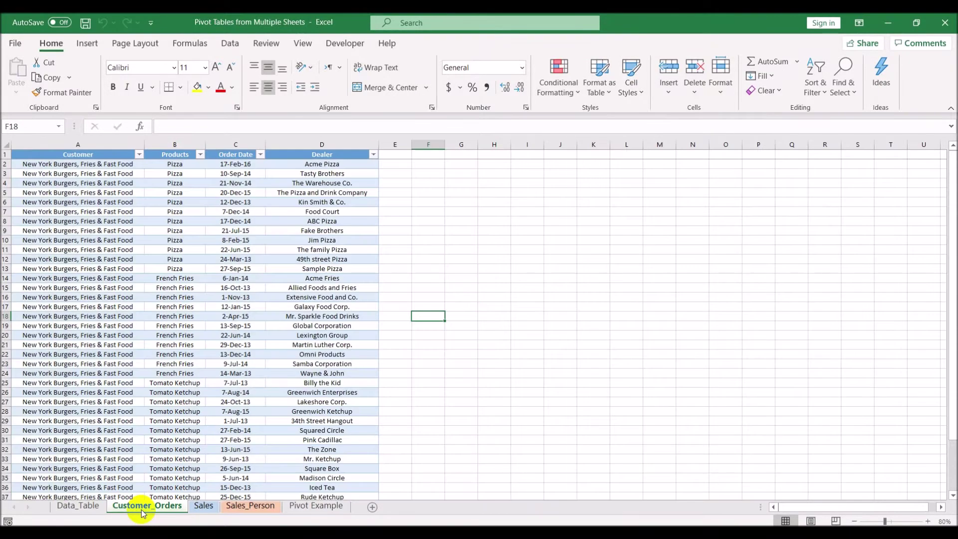
{"action": "left_click", "coordinate": [203, 516]}
{"action": "left_click", "coordinate": [244, 514]}
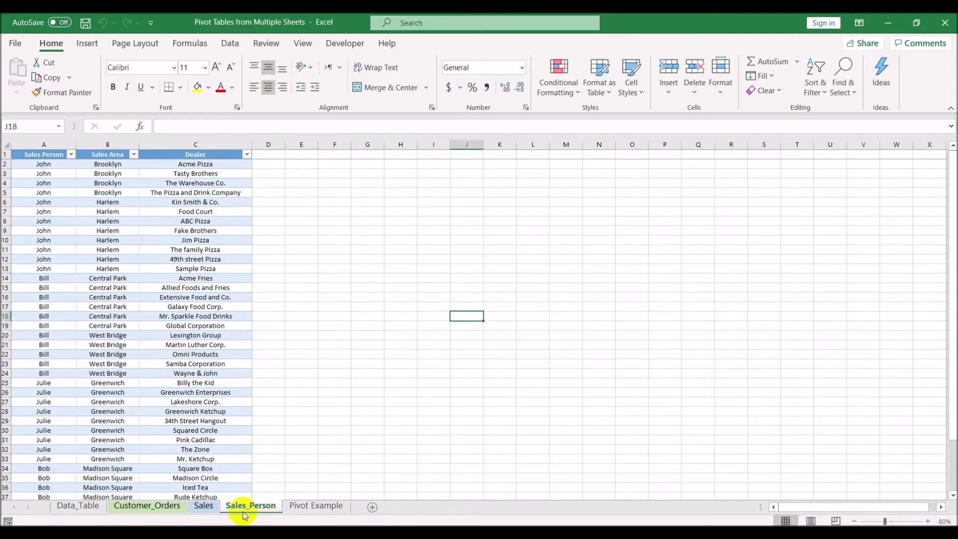
Review the Sales_Person, Sales and Customer_Orders fields of the Pivot Example pivot table and close the workbook
{"action": "left_click", "coordinate": [319, 507]}
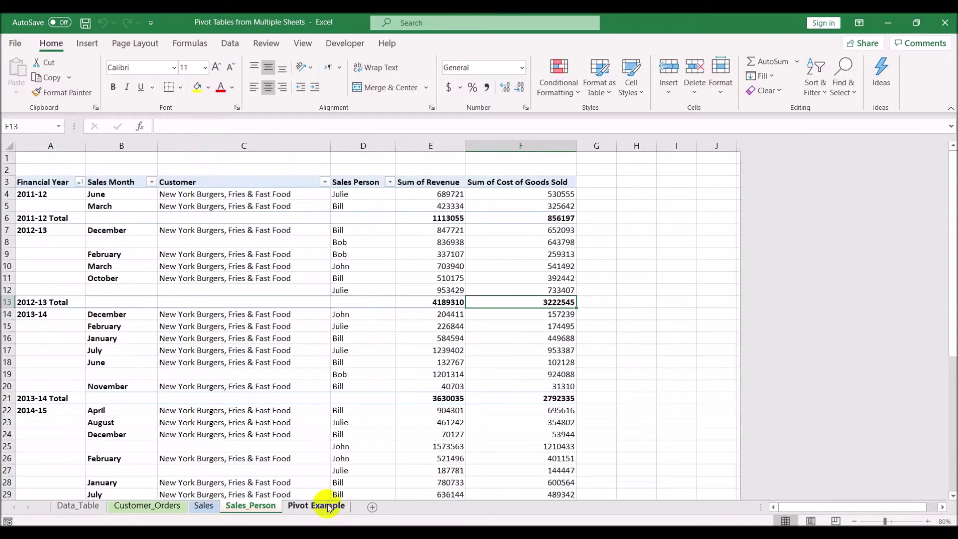
{"action": "scroll", "coordinate": [851, 284], "scroll_direction": "up", "scroll_amount": 2}
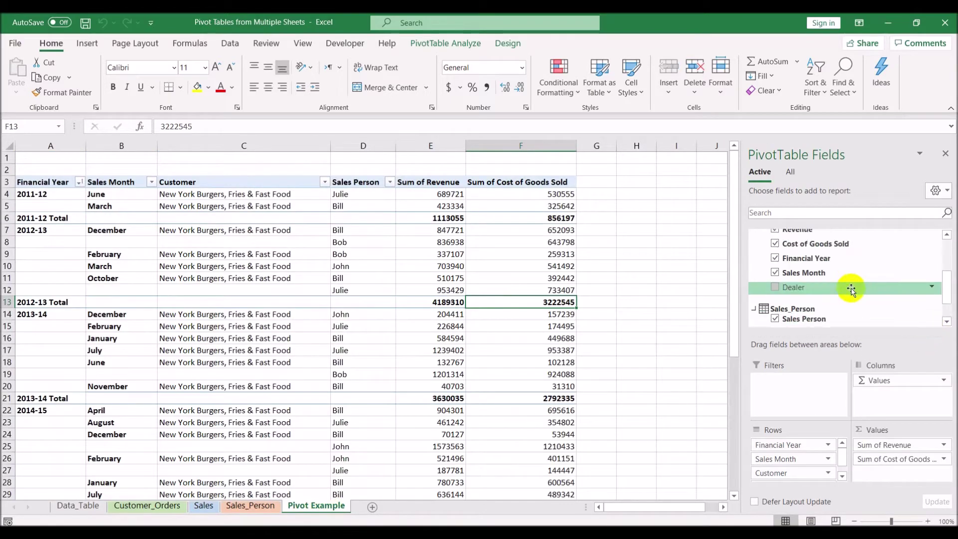
{"action": "scroll", "coordinate": [851, 289], "scroll_direction": "up", "scroll_amount": 1}
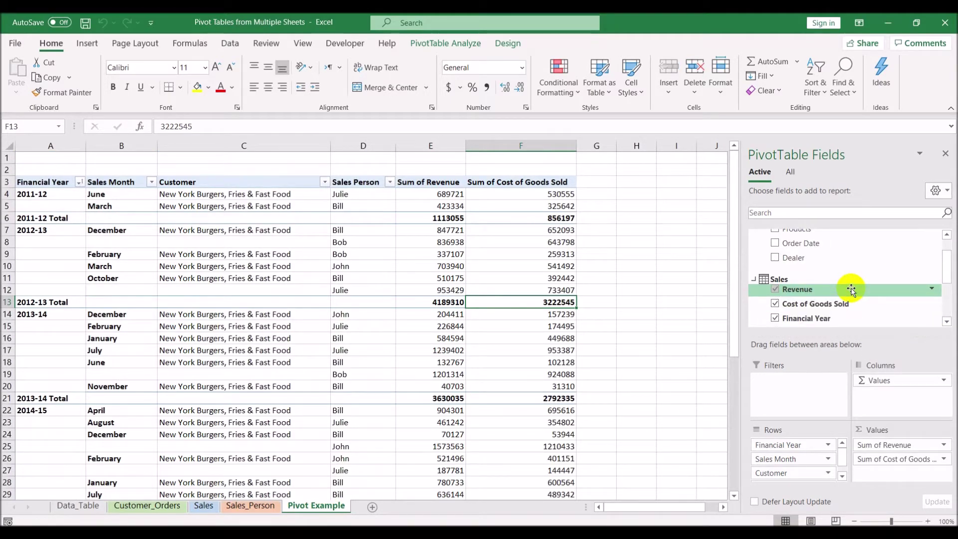
{"action": "scroll", "coordinate": [851, 290], "scroll_direction": "up", "scroll_amount": 1}
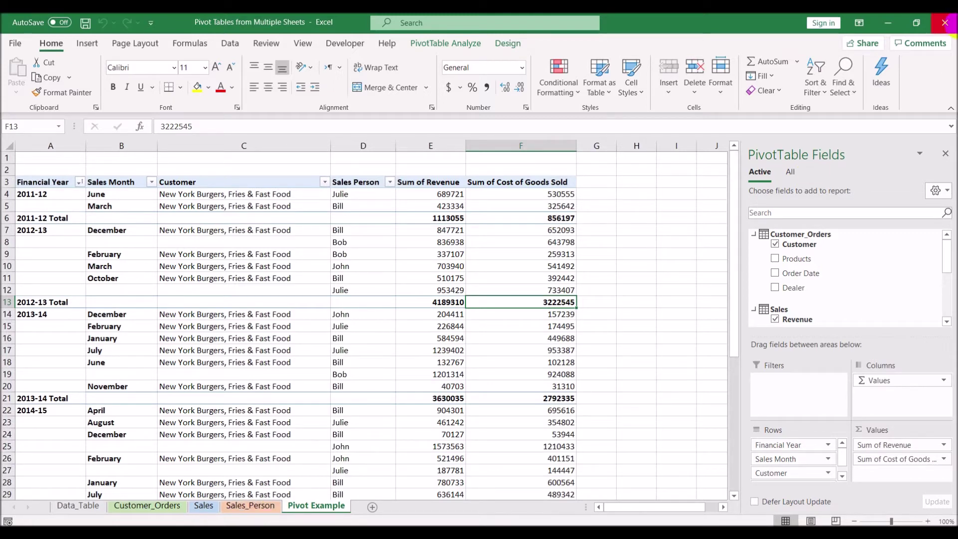
{"action": "left_click", "coordinate": [953, 26]}
Enter "Multiple WorkBooks" in cell D6 of the blank workbook
{"action": "left_click", "coordinate": [597, 288]}
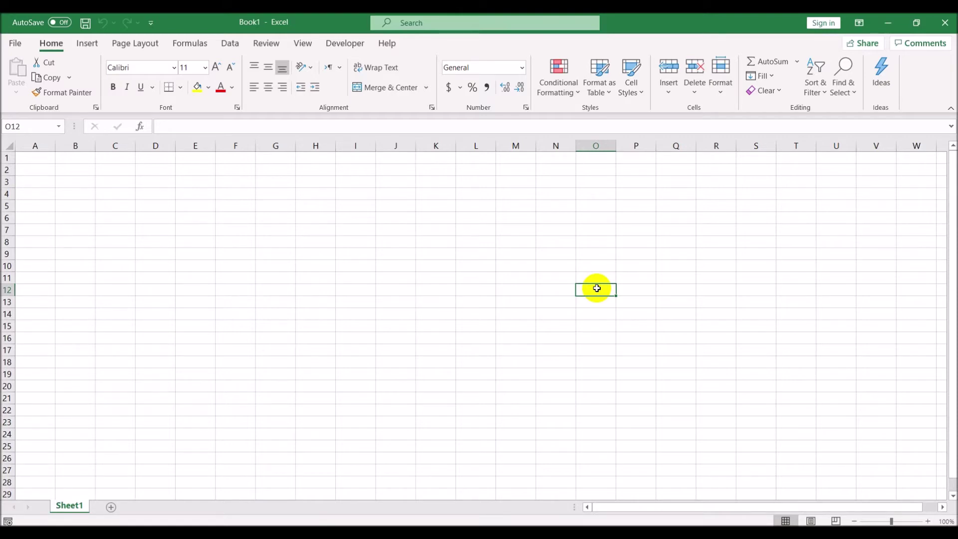
{"action": "left_click", "coordinate": [150, 215]}
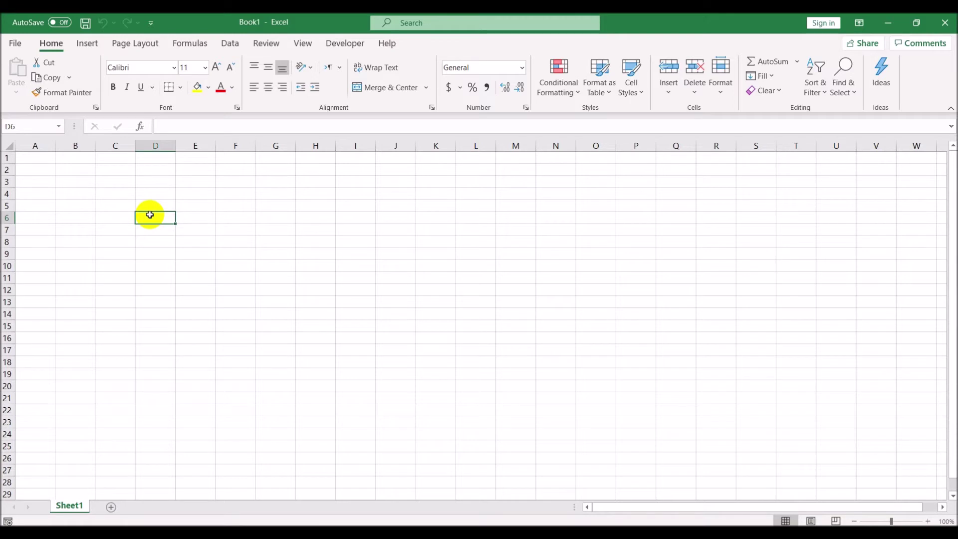
{"action": "type", "text": "u"}
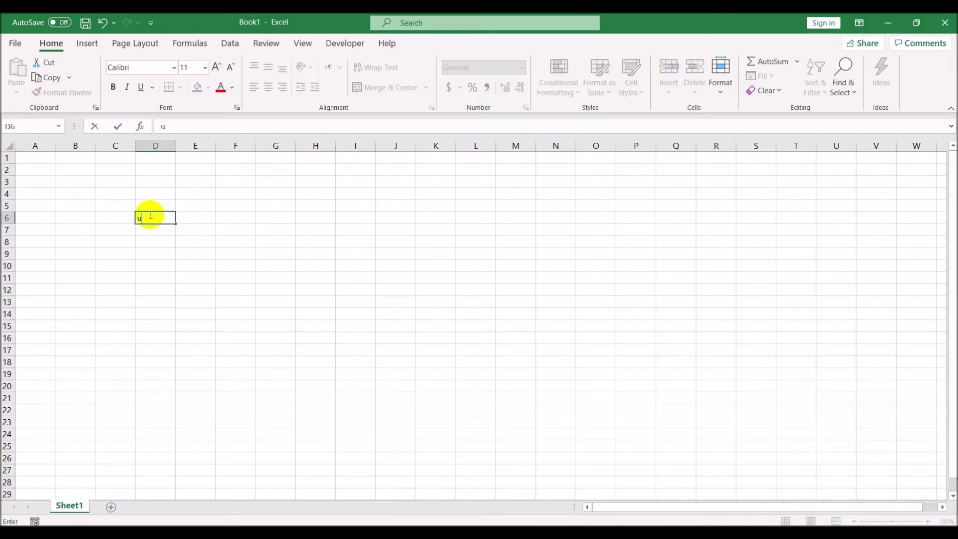
{"action": "key", "text": "BackSpace"}
{"action": "type", "text": "Multiple Wor"}
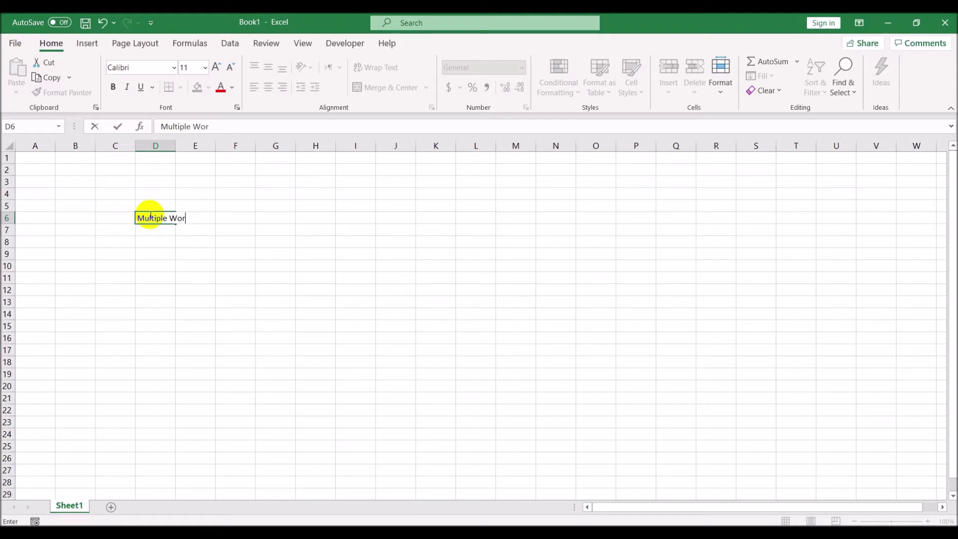
{"action": "type", "text": "kBooks"}
{"action": "key", "text": "Return"}
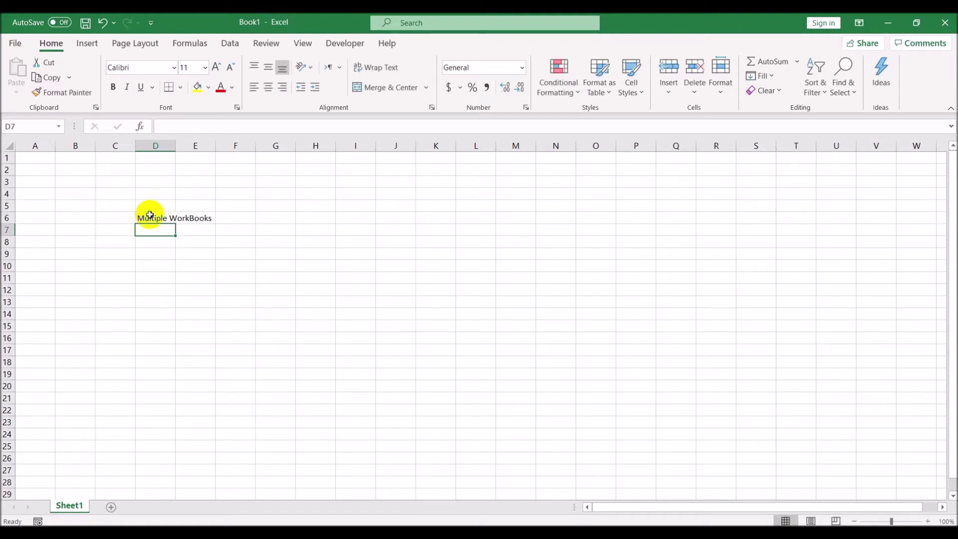
Enter "Create Pivot table" in cell D7
{"action": "type", "text": "Creak"}
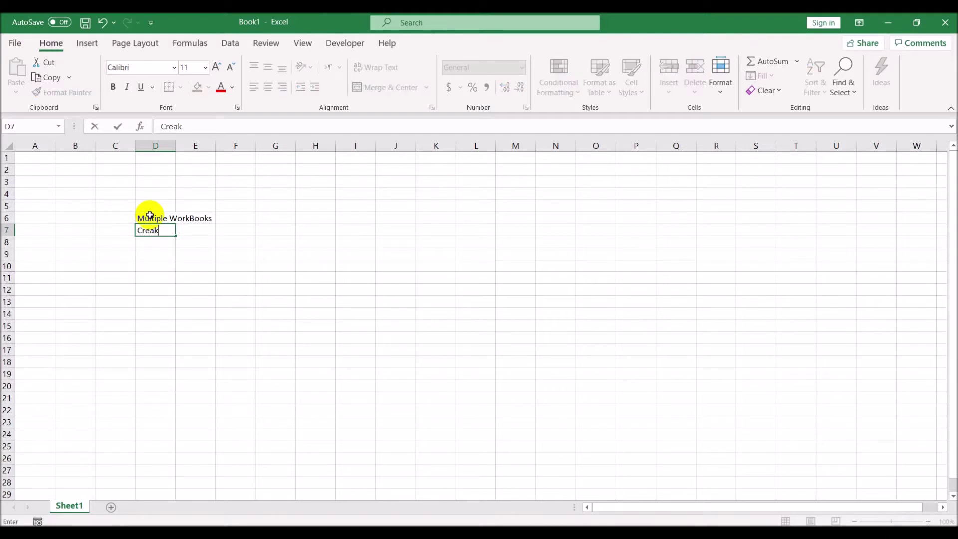
{"action": "key", "text": "BackSpace"}
{"action": "type", "text": "te Pivot table"}
{"action": "key", "text": "Return"}
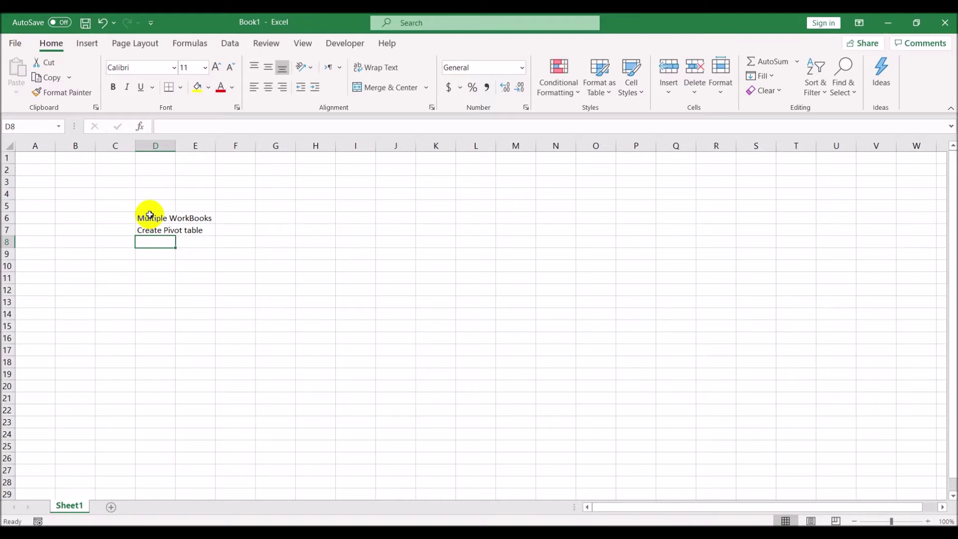
Switch to File Explorer and look at the Book1 and Book2 CSV files in the Power Query Files folder
{"action": "key", "text": "alt+Tab"}
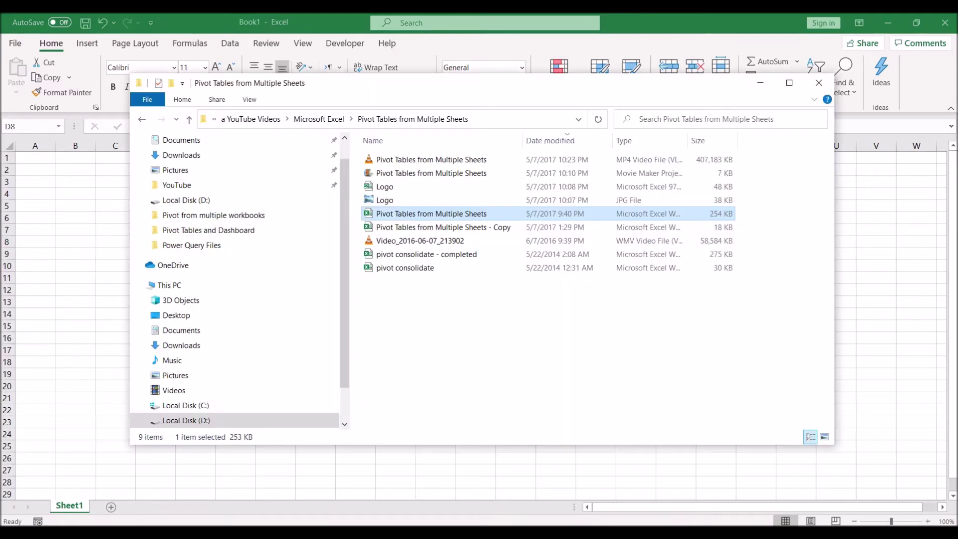
{"action": "left_click", "coordinate": [210, 245]}
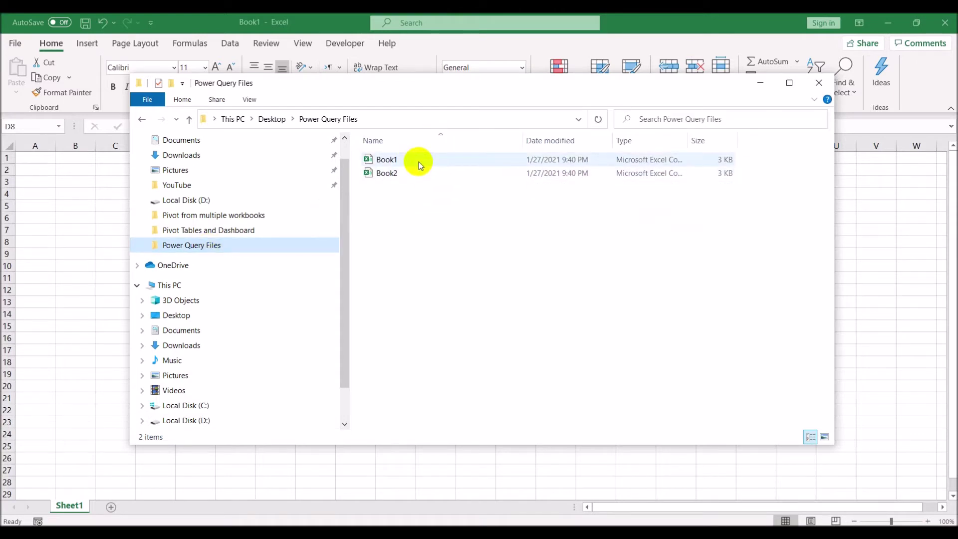
{"action": "left_click", "coordinate": [418, 159]}
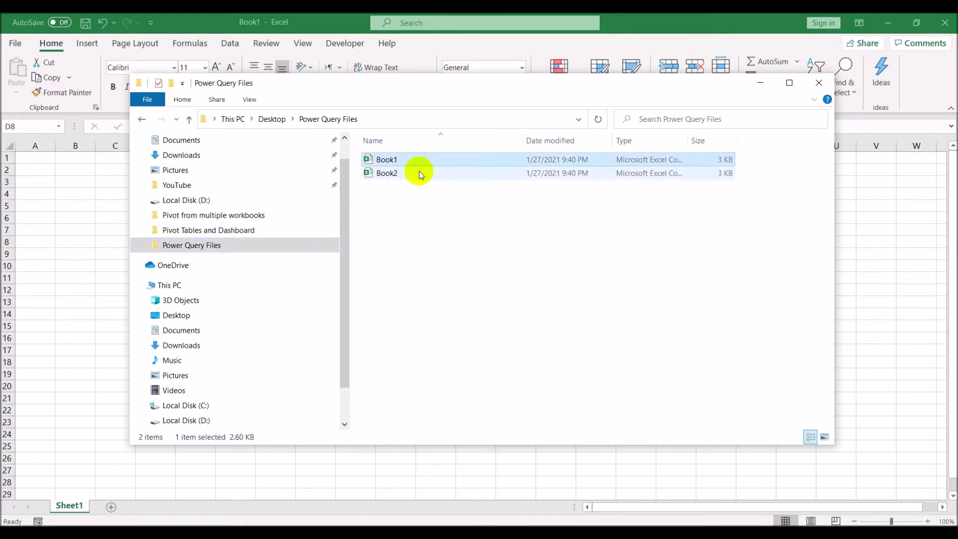
{"action": "left_click", "coordinate": [420, 171]}
{"action": "left_click", "coordinate": [421, 163]}
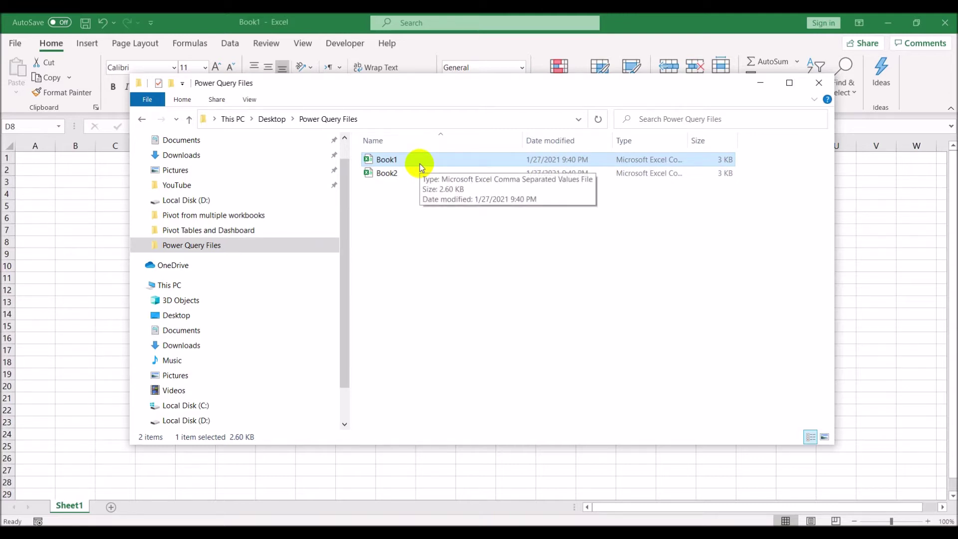
{"action": "left_click", "coordinate": [399, 180]}
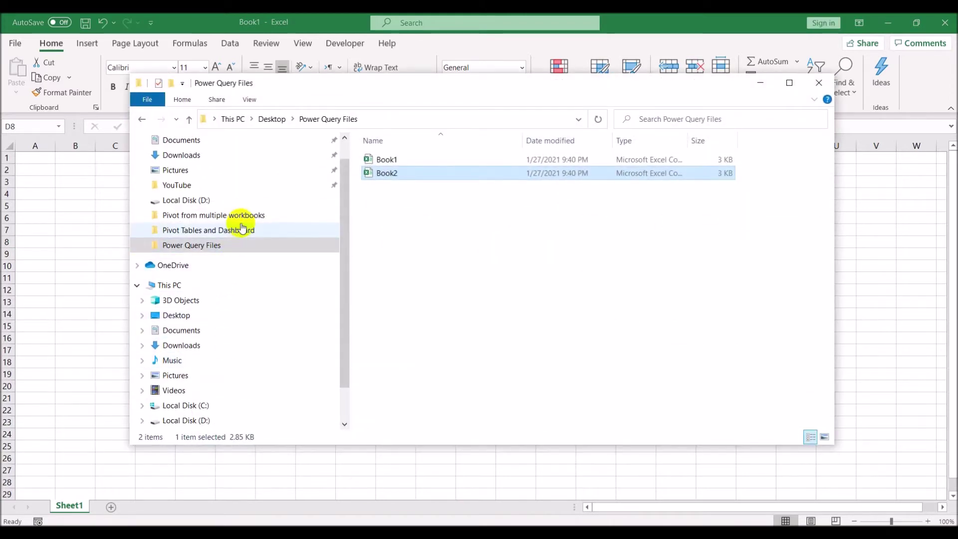
Review the Data_Table sheet of the Pivot Table and Dashboard workbook from the Pivot Tables and Dashboard folder, and close the workbook
{"action": "left_click", "coordinate": [242, 230]}
{"action": "left_click", "coordinate": [466, 164]}
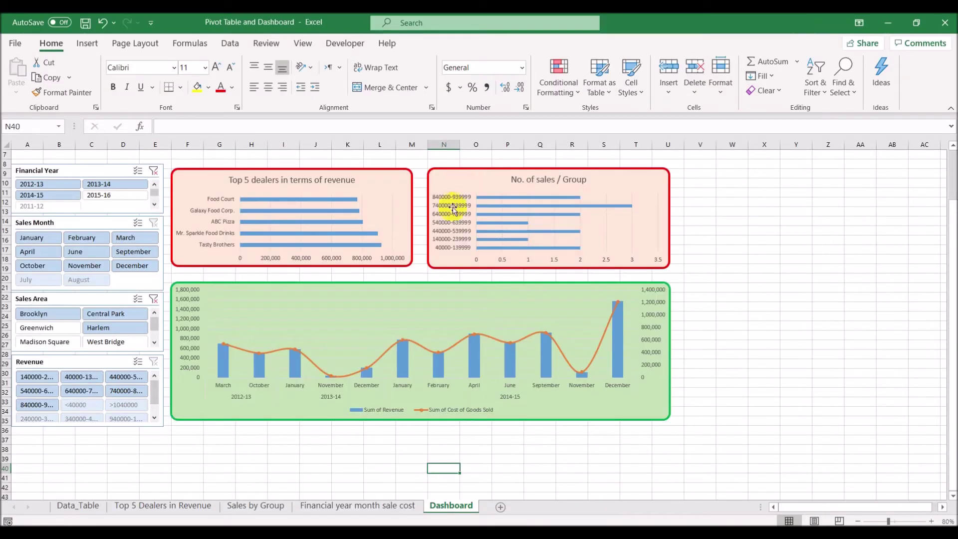
{"action": "left_click", "coordinate": [78, 506]}
{"action": "left_click", "coordinate": [299, 316]}
{"action": "scroll", "coordinate": [753, 252], "scroll_direction": "up", "scroll_amount": 4}
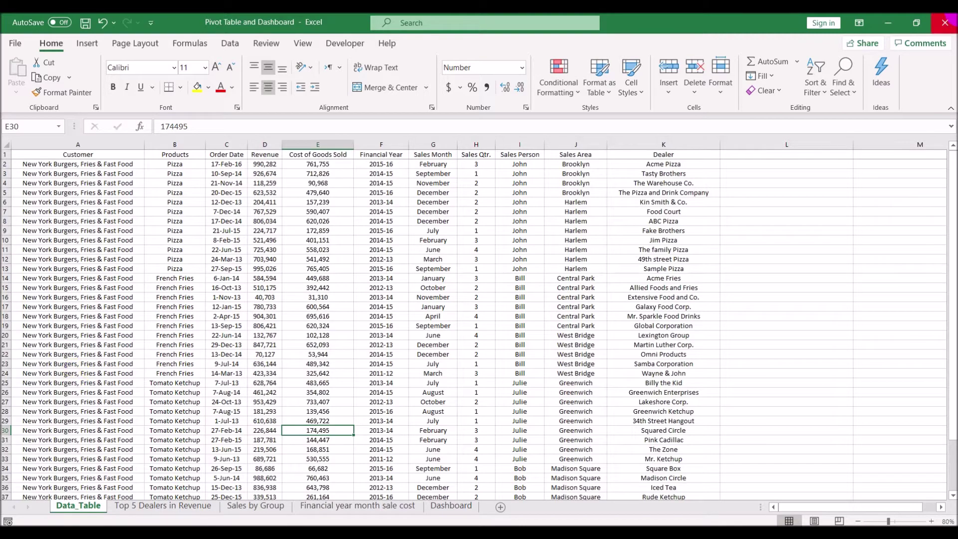
{"action": "left_click", "coordinate": [945, 22]}
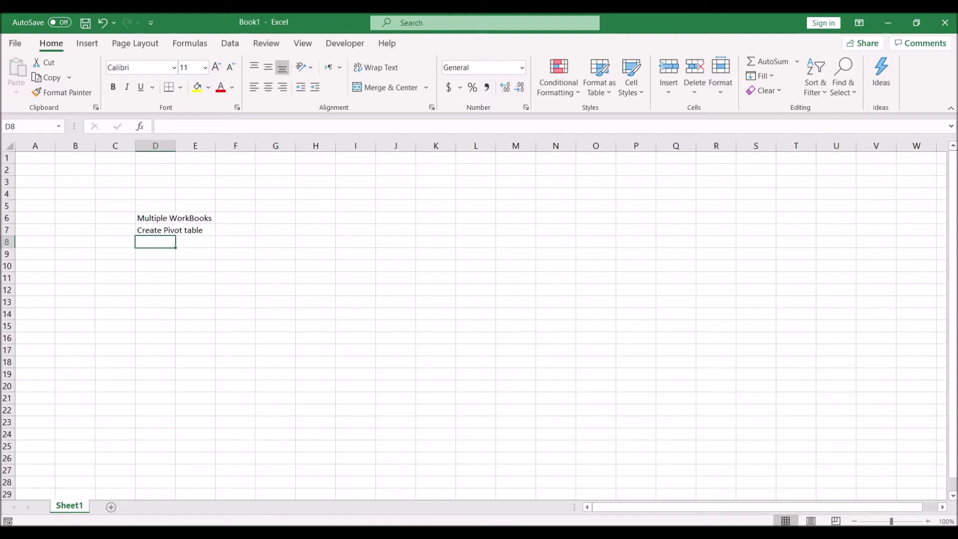
Switch to File Explorer and open the Book1 CSV file from the Power Query Files folder
{"action": "left_click", "coordinate": [372, 532]}
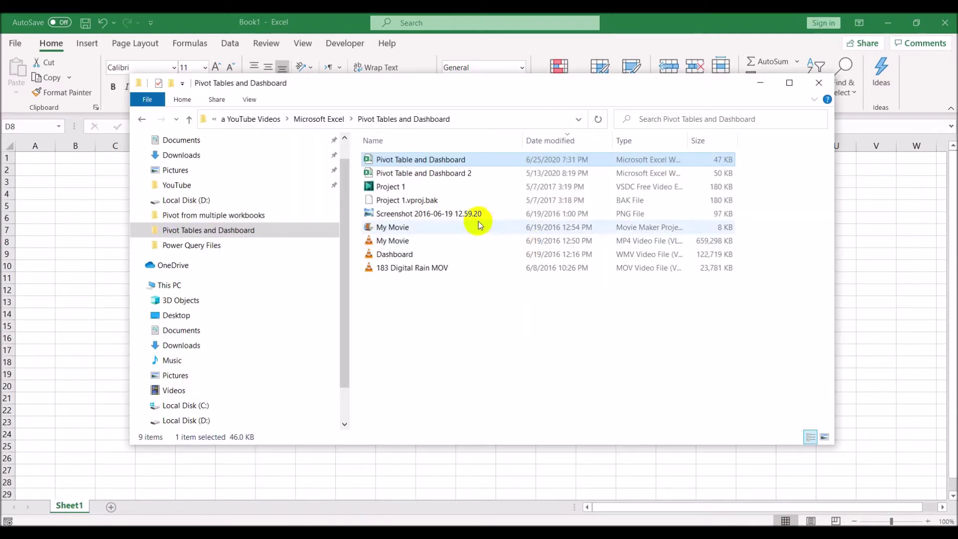
{"action": "left_click", "coordinate": [212, 245]}
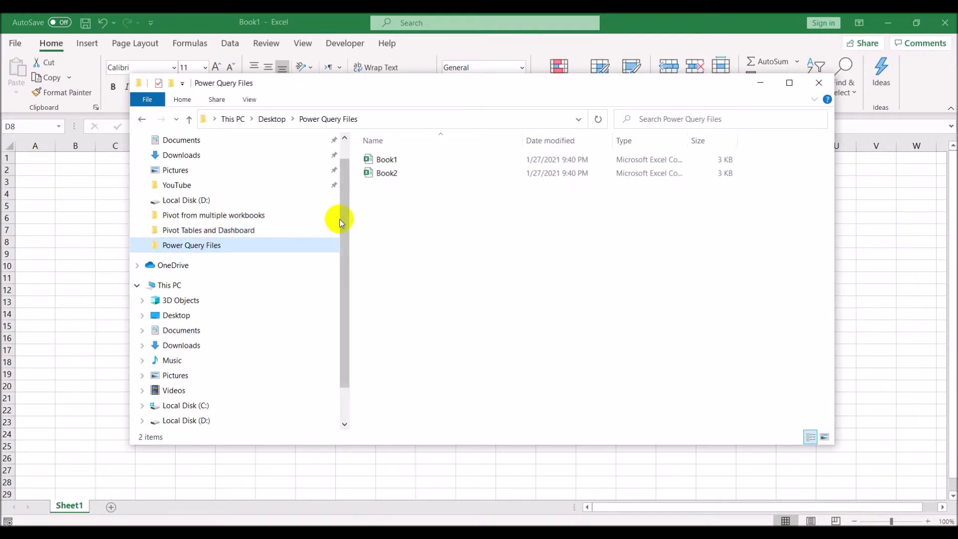
{"action": "left_click", "coordinate": [388, 160]}
{"action": "key", "text": "alt+F4"}
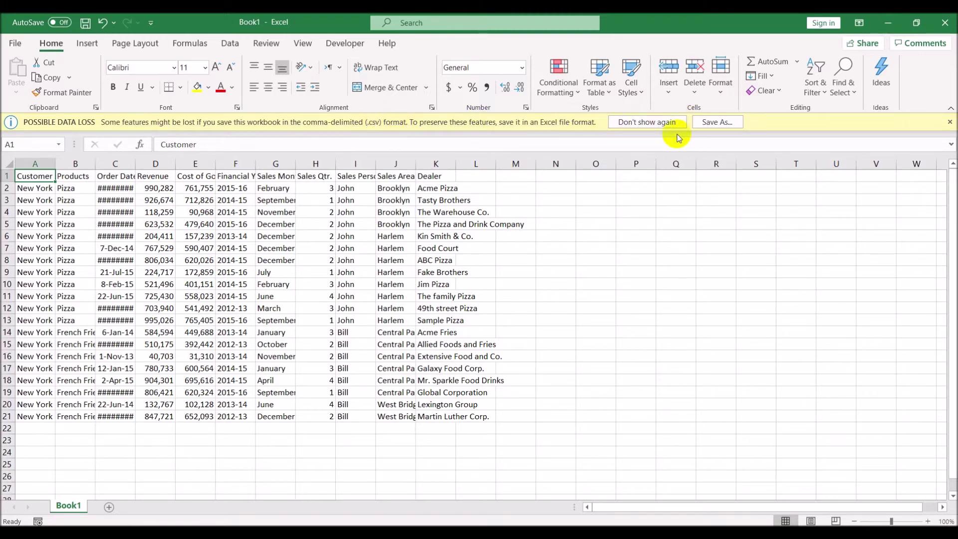
Dismiss the data loss notice and autofit all column widths in the Book1 sheet
{"action": "left_click", "coordinate": [950, 121]}
{"action": "left_click", "coordinate": [9, 146]}
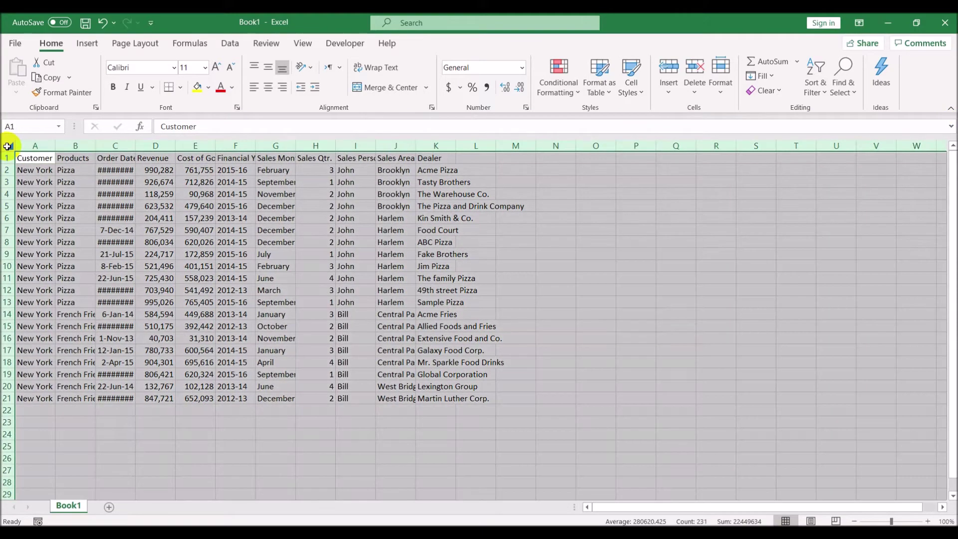
{"action": "double_click", "coordinate": [53, 145]}
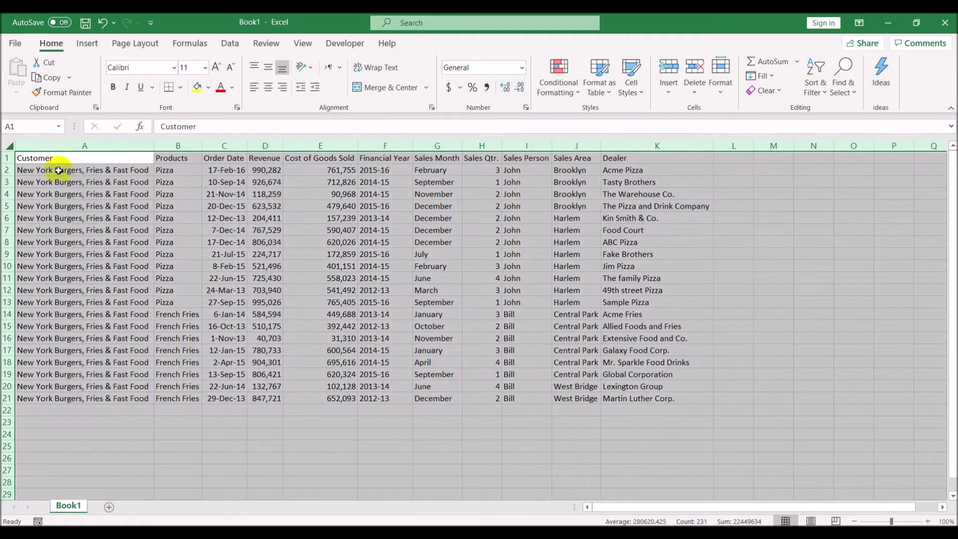
Count the customer entries in A2:A21 of the Book1 CSV sheet, and close the file without saving
{"action": "left_click_drag", "start_coordinate": [64, 169], "coordinate": [56, 404]}
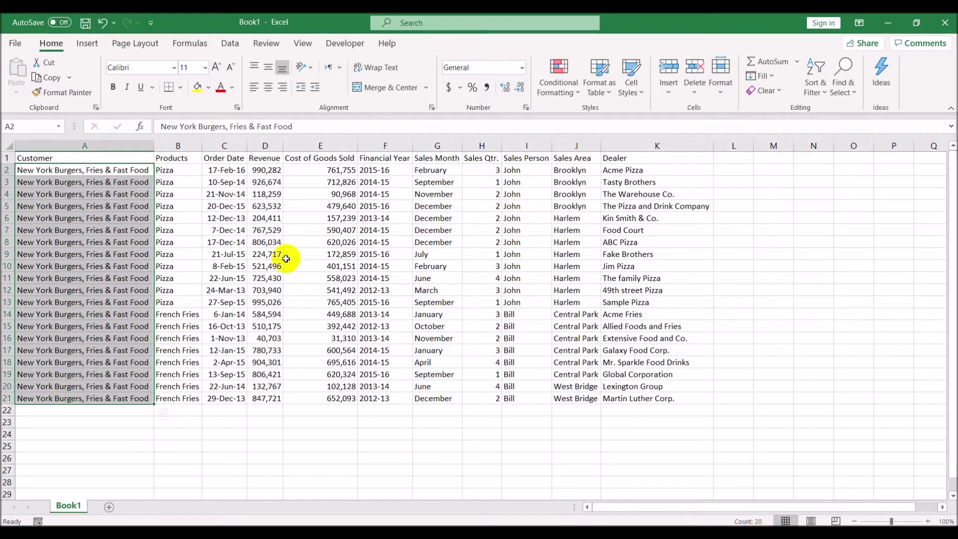
{"action": "left_click", "coordinate": [250, 23]}
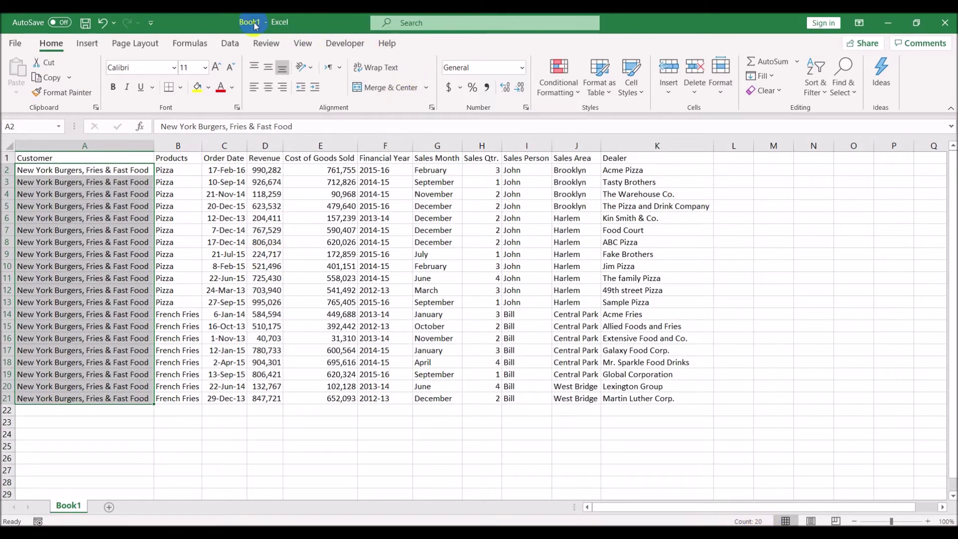
{"action": "left_click", "coordinate": [945, 22]}
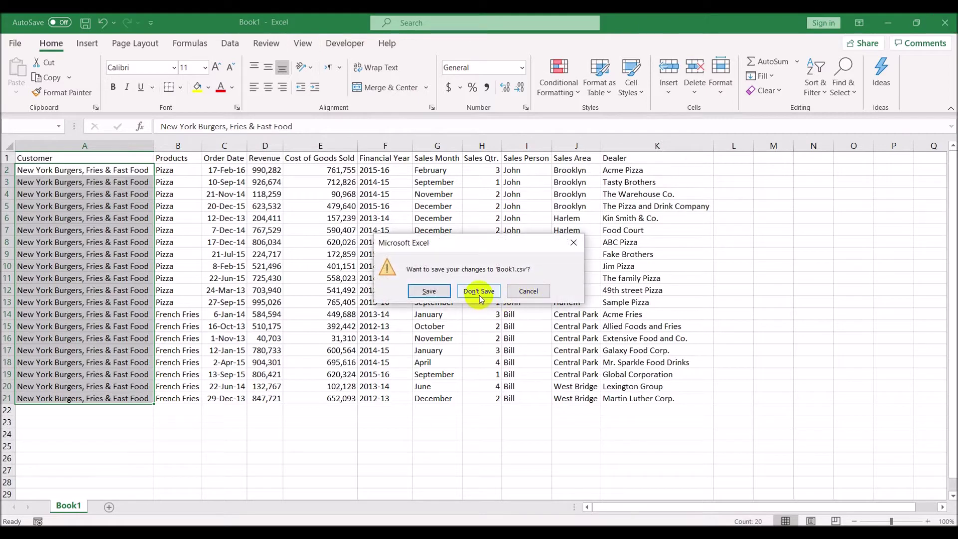
{"action": "left_click", "coordinate": [480, 292]}
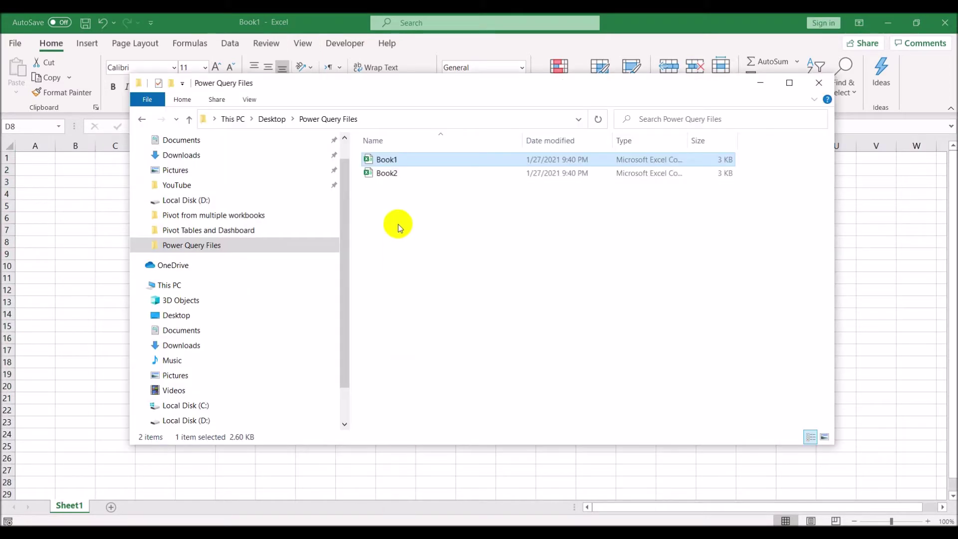
Open the Book2 CSV file, dismiss the data loss notice, and count the customer entries in A2:A22
{"action": "double_click", "coordinate": [396, 172]}
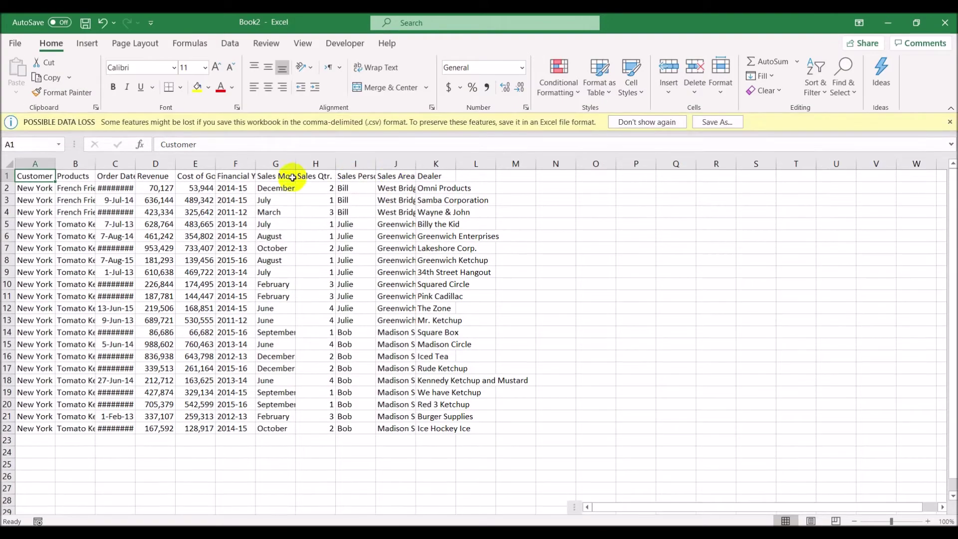
{"action": "left_click", "coordinate": [949, 123]}
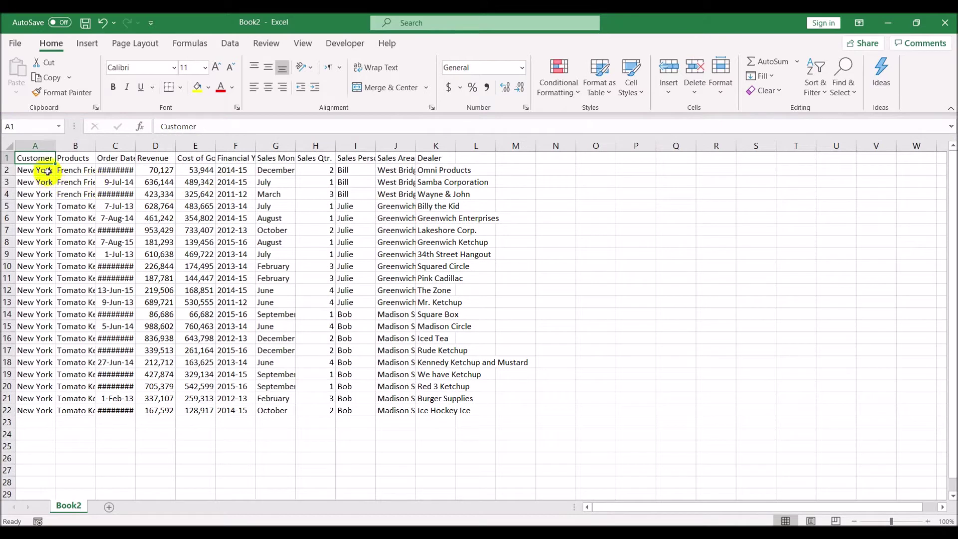
{"action": "left_click_drag", "start_coordinate": [47, 171], "coordinate": [32, 410]}
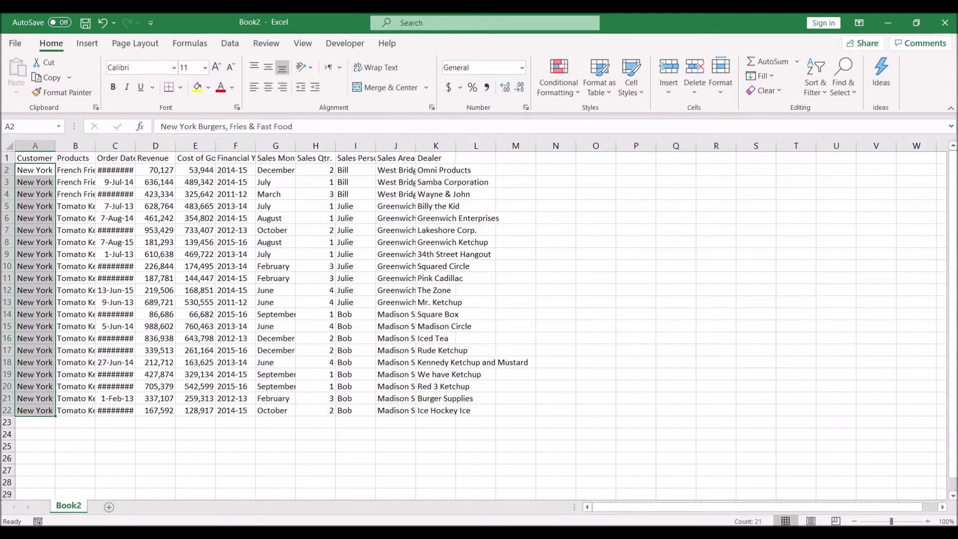
Open the Pivot Table and Dashboard workbook from the Pivot Tables and Dashboard folder, count the Data_Table customer entries, and close the workbook
{"action": "key", "text": "alt+Tab"}
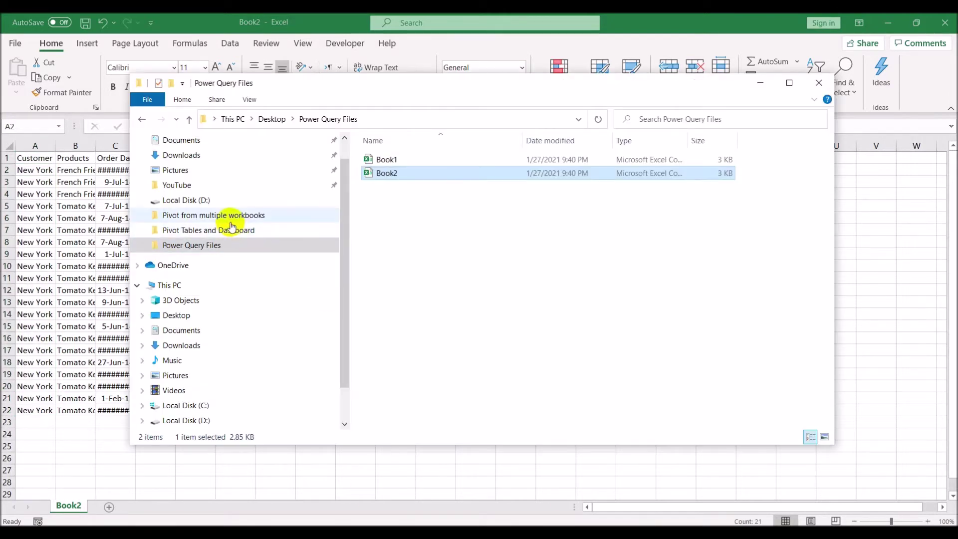
{"action": "left_click", "coordinate": [224, 216]}
{"action": "left_click", "coordinate": [231, 235]}
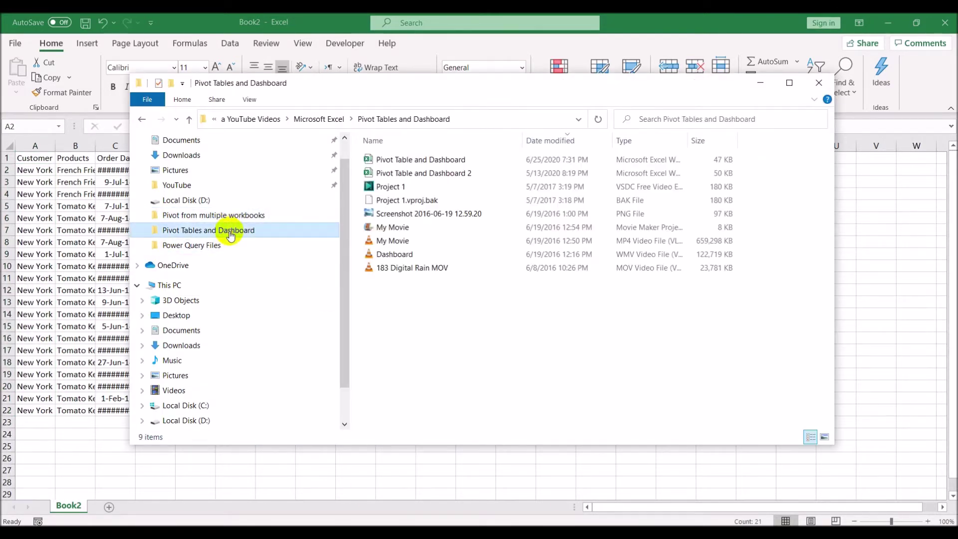
{"action": "double_click", "coordinate": [452, 160]}
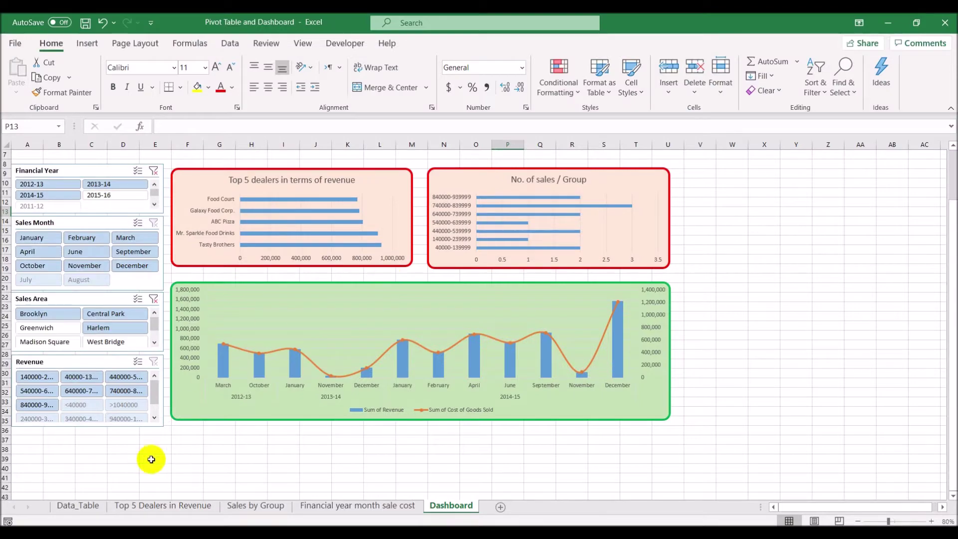
{"action": "left_click", "coordinate": [89, 504]}
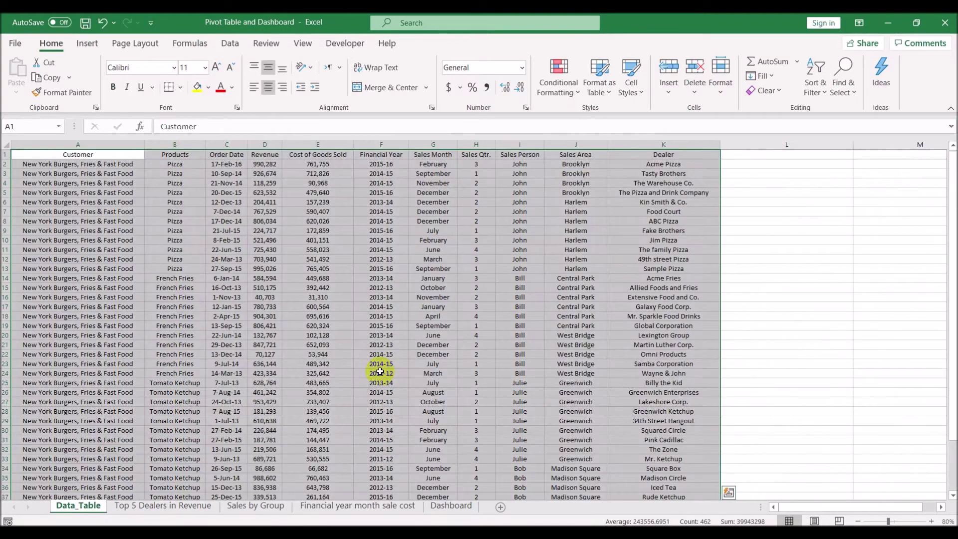
{"action": "left_click", "coordinate": [122, 169]}
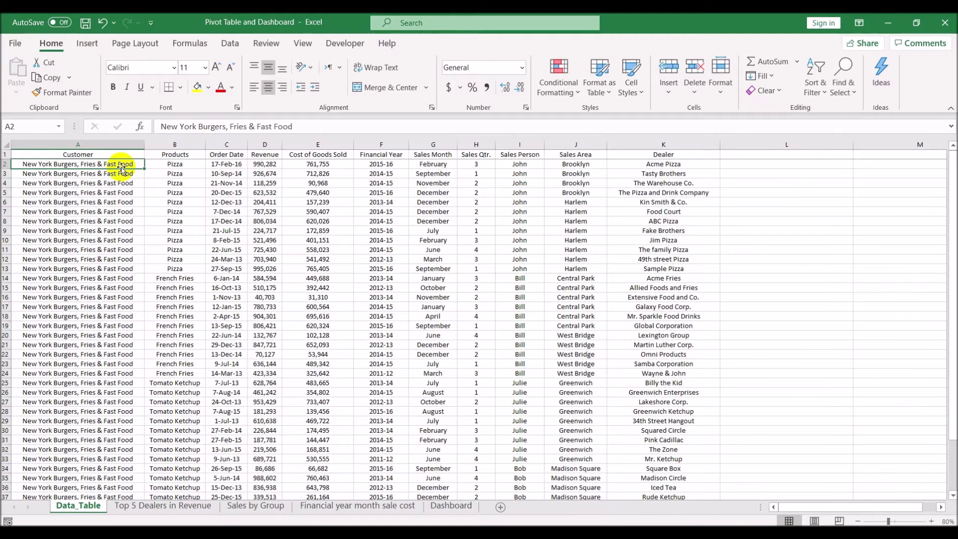
{"action": "key", "text": "ctrl+shift+Down"}
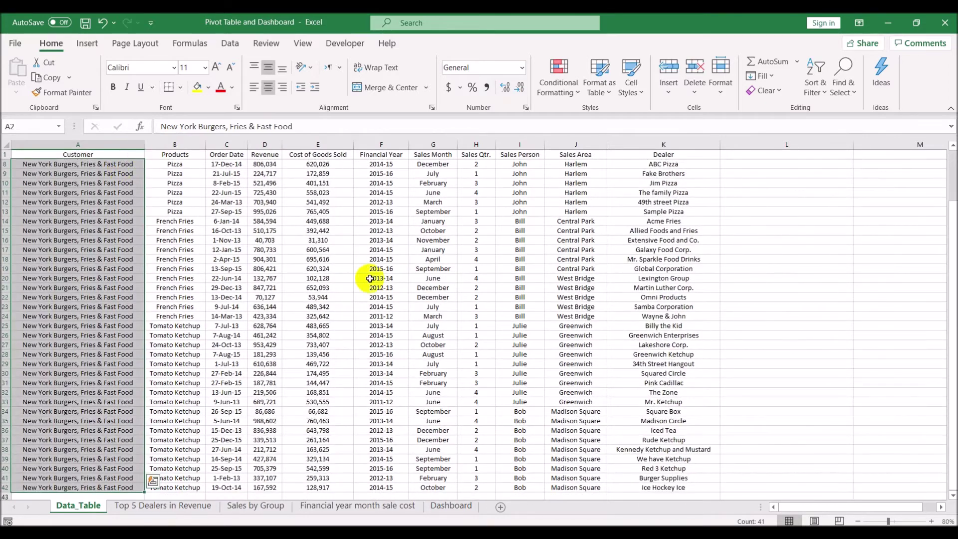
{"action": "left_click", "coordinate": [945, 23]}
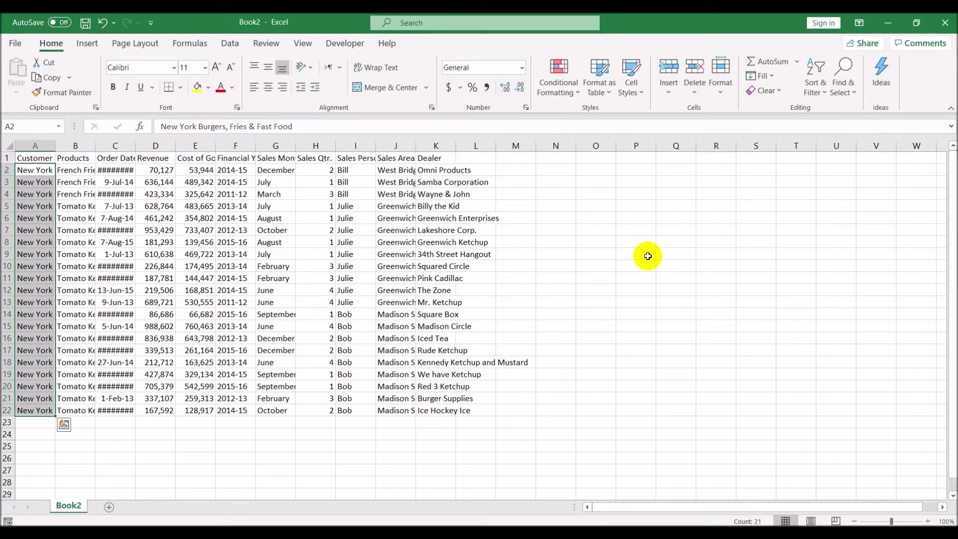
Switch to the Book1 workbook containing Sheet1 and clear the note texts in cells D6 and D7
{"action": "key", "text": "ctrl+Tab"}
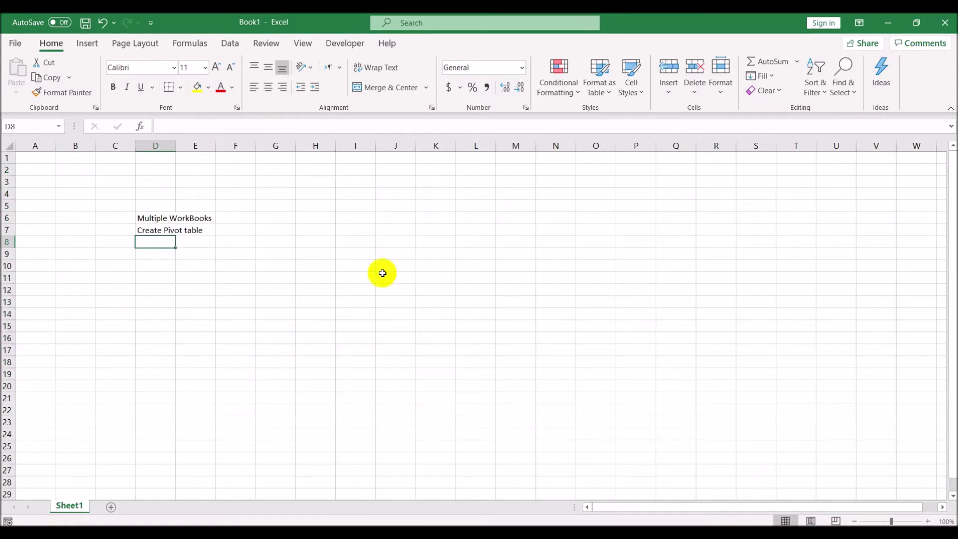
{"action": "left_click", "coordinate": [157, 217]}
{"action": "key", "text": "Delete"}
{"action": "left_click", "coordinate": [155, 229]}
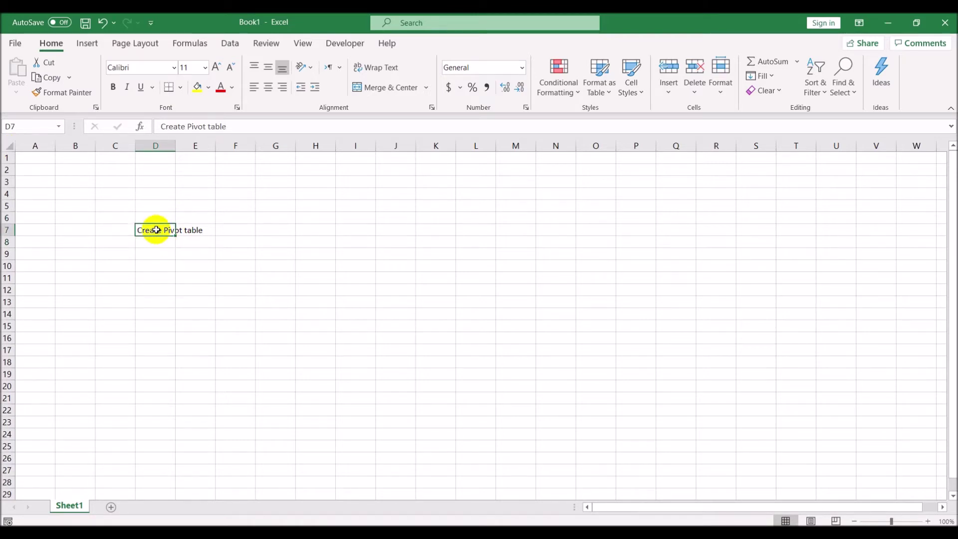
{"action": "key", "text": "Delete"}
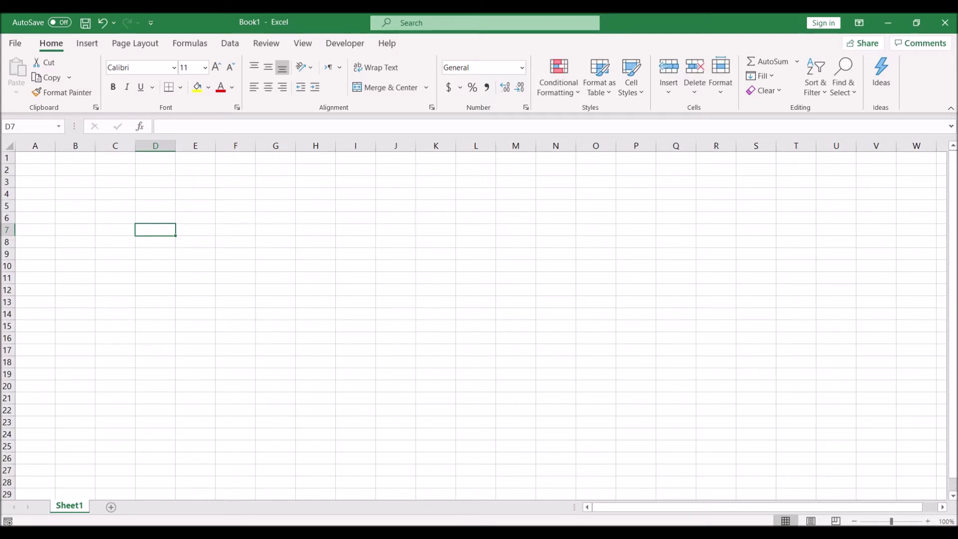
Switch to File Explorer, look at the contents of the Power Query Files folder, and return to the empty Excel workbook
{"action": "left_click", "coordinate": [499, 533]}
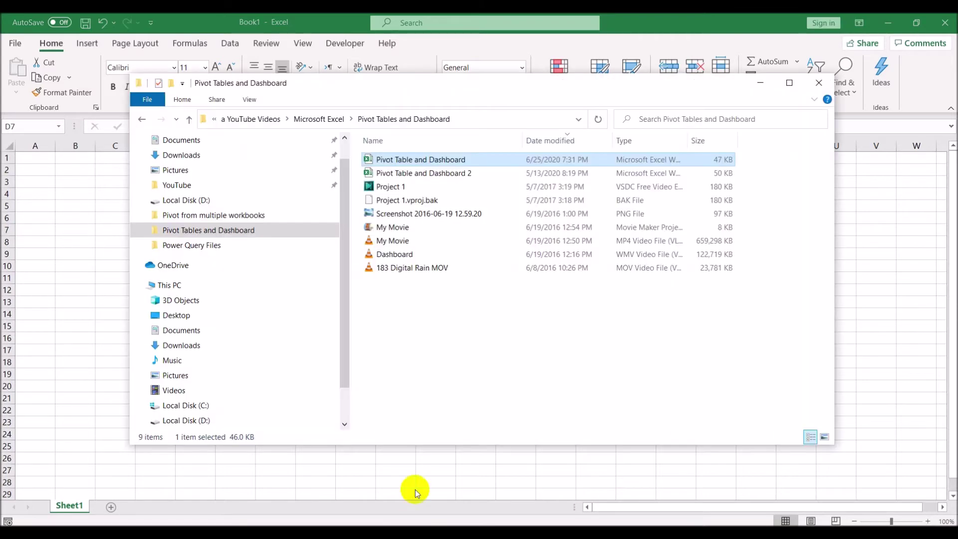
{"action": "left_click", "coordinate": [209, 245]}
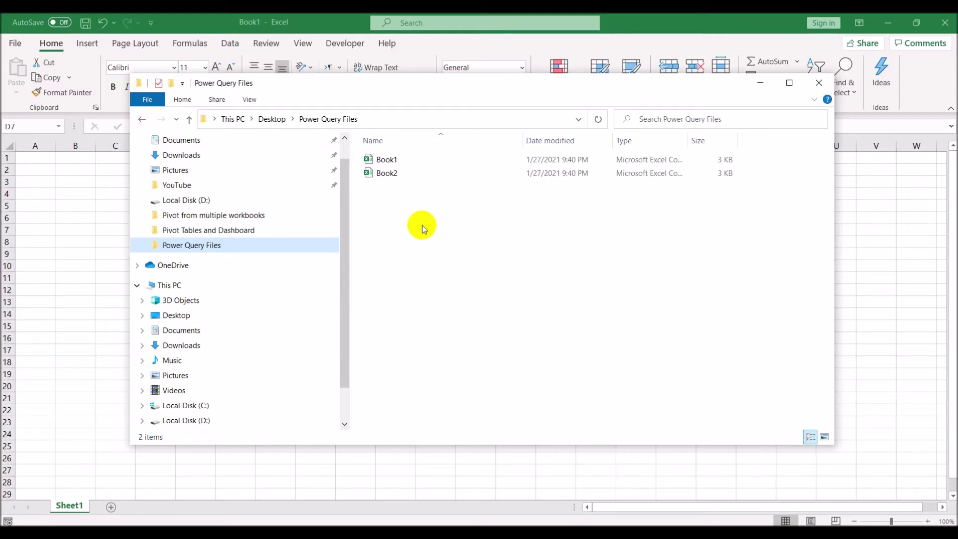
{"action": "left_click", "coordinate": [55, 257]}
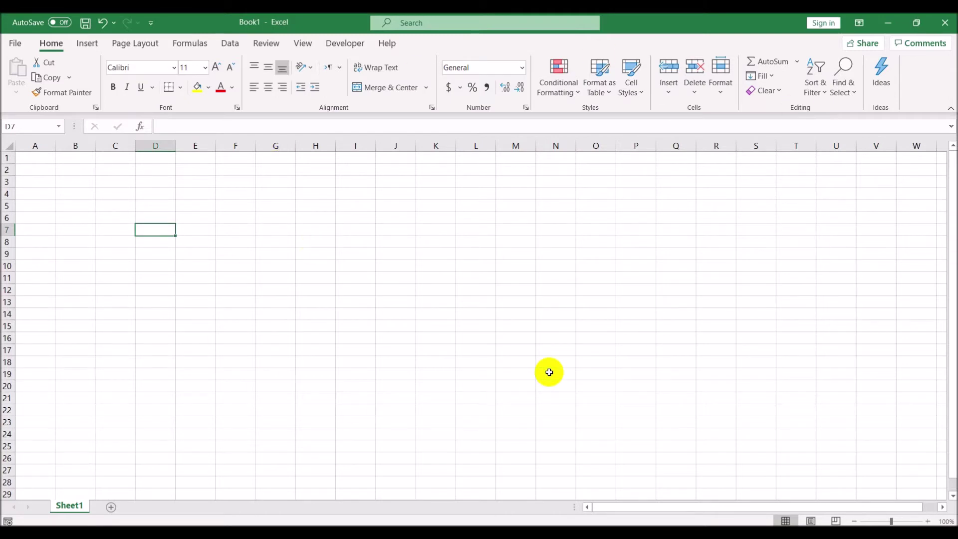
Start a data import from a folder, using the Power Query Files folder on the Desktop as the source
{"action": "left_click", "coordinate": [240, 50]}
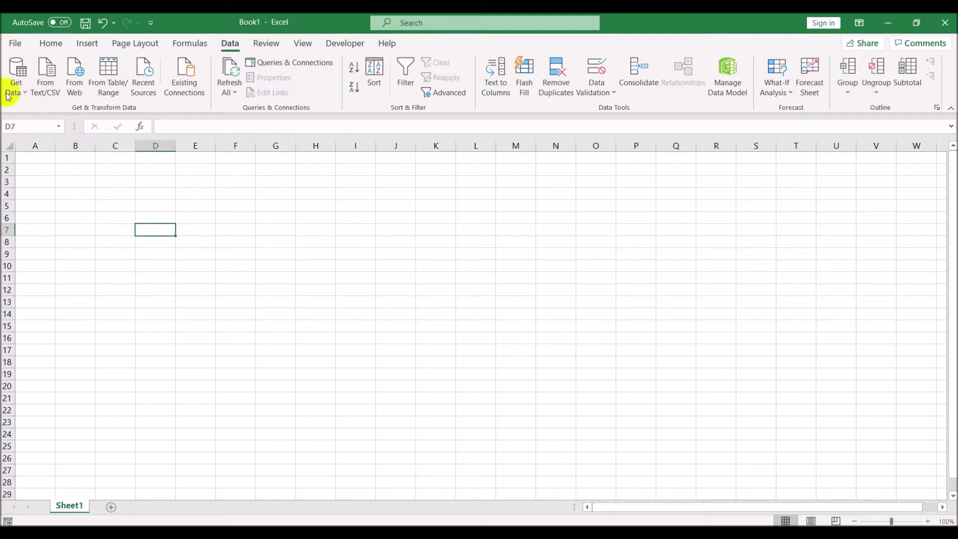
{"action": "left_click", "coordinate": [27, 96]}
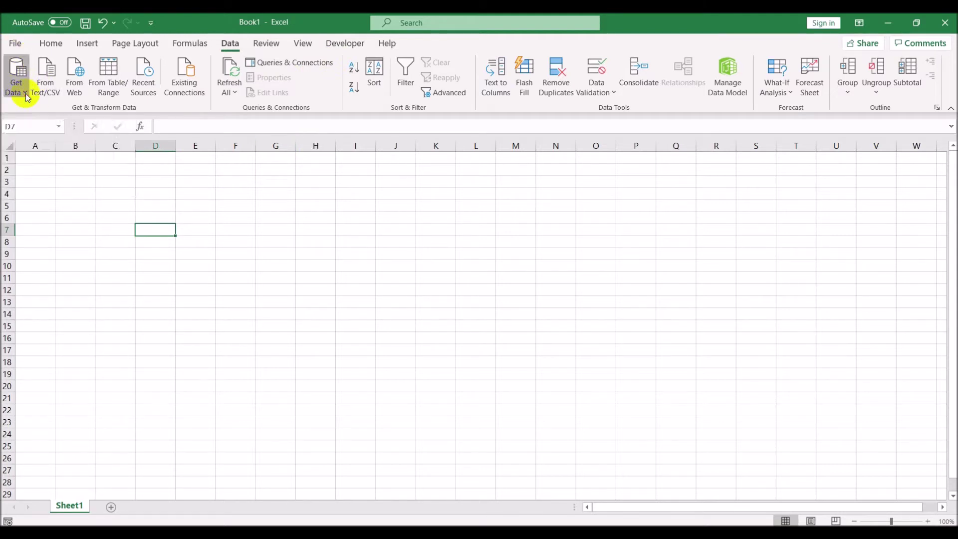
{"action": "mouse_move", "coordinate": [28, 119]}
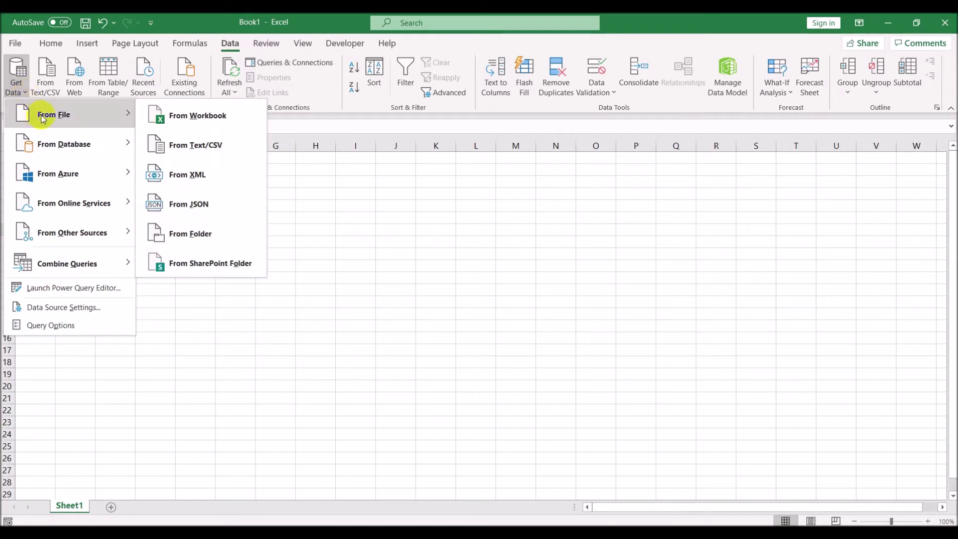
{"action": "left_click", "coordinate": [204, 235]}
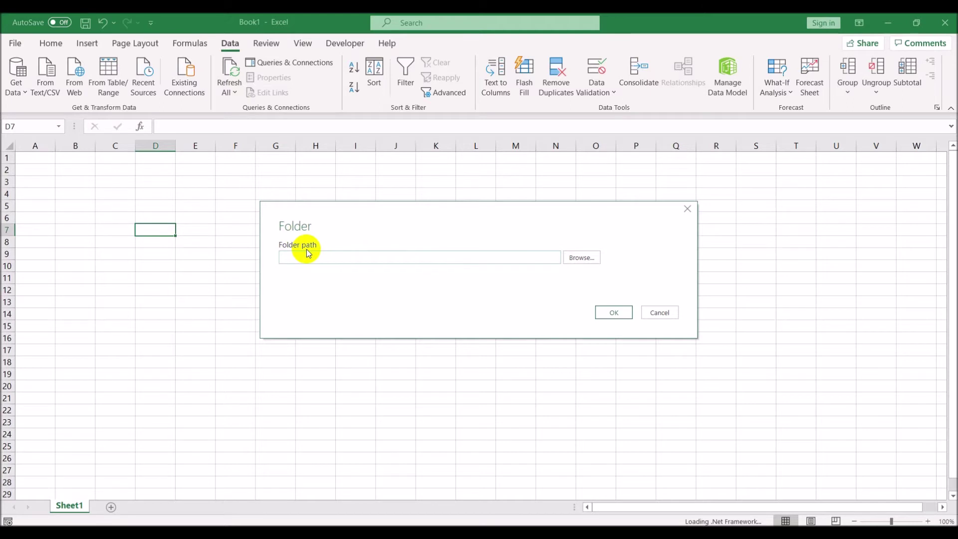
{"action": "left_click", "coordinate": [582, 258]}
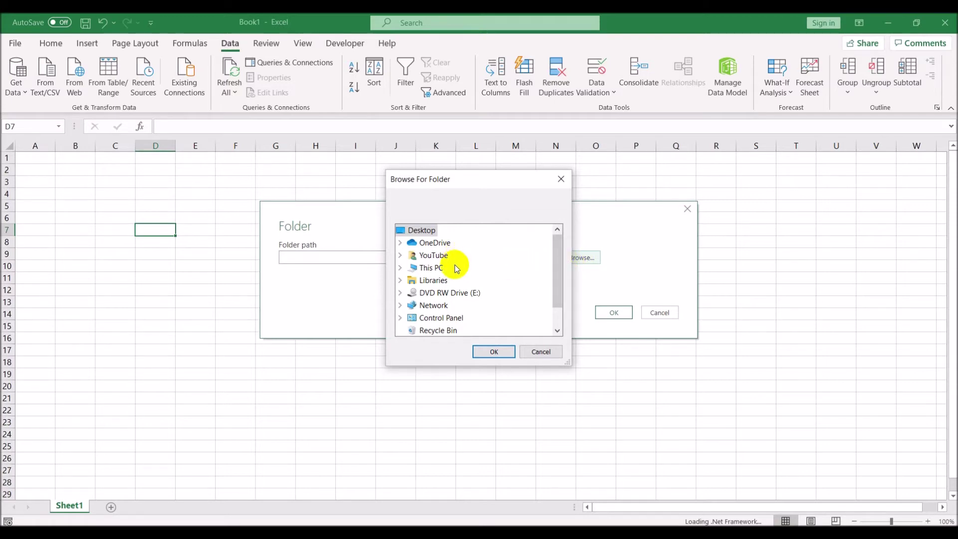
{"action": "left_click", "coordinate": [559, 273]}
{"action": "left_click_drag", "start_coordinate": [559, 273], "coordinate": [560, 306]}
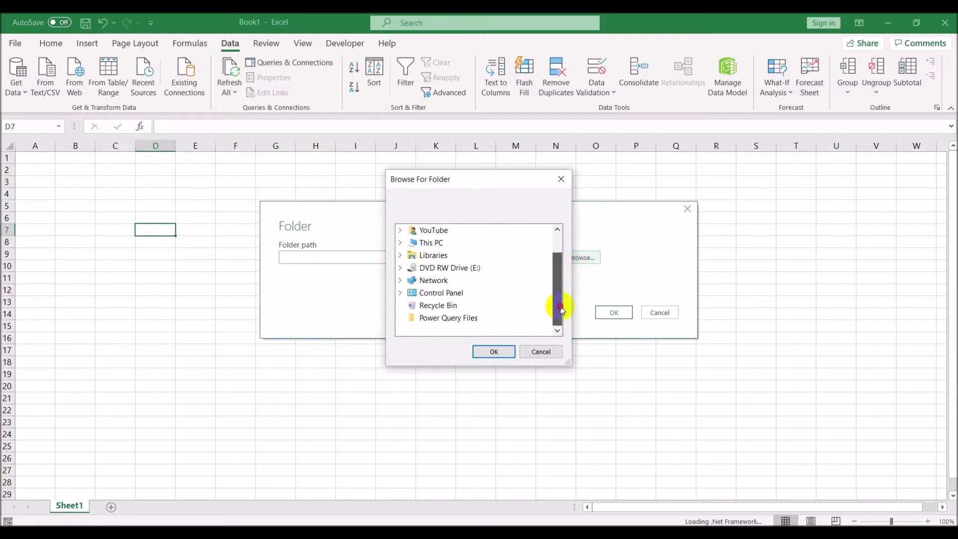
{"action": "left_click", "coordinate": [458, 322]}
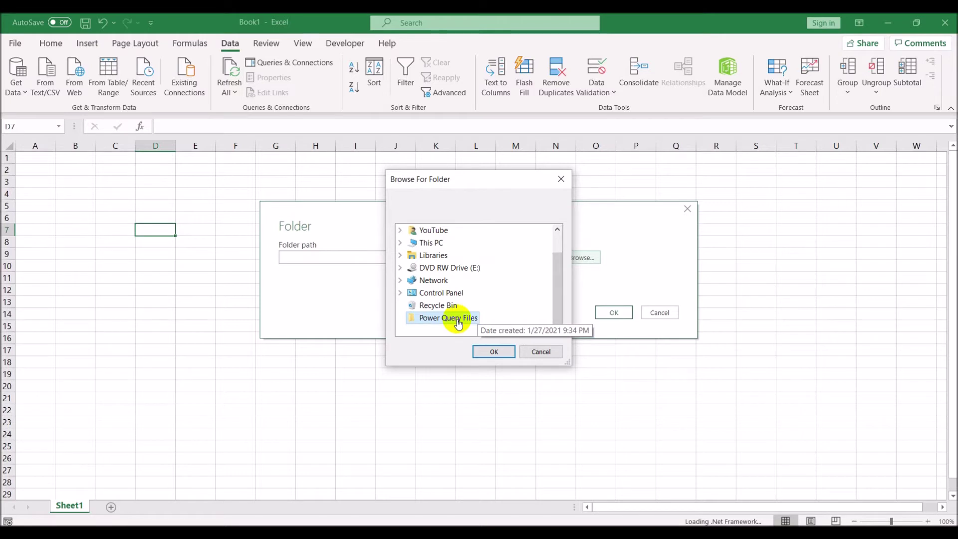
{"action": "left_click", "coordinate": [494, 352]}
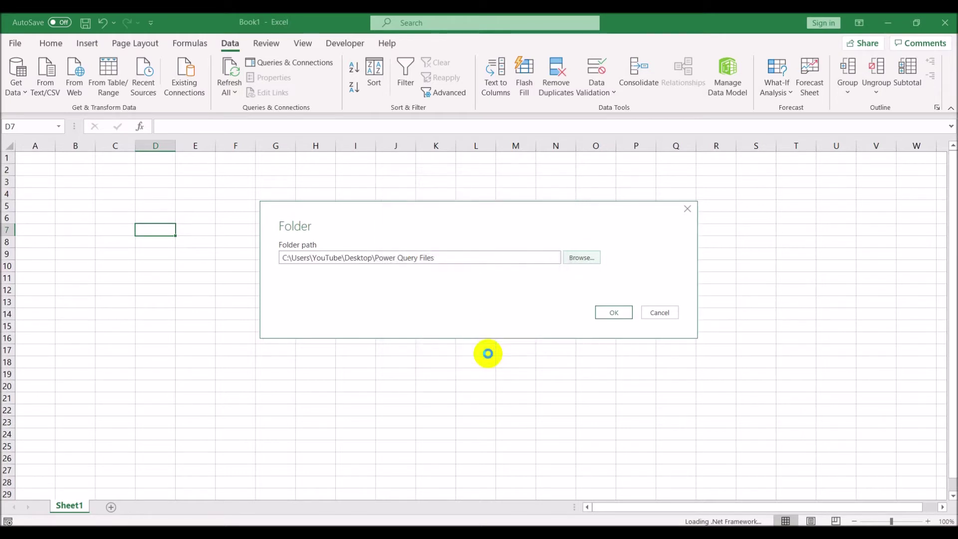
{"action": "left_click", "coordinate": [613, 319]}
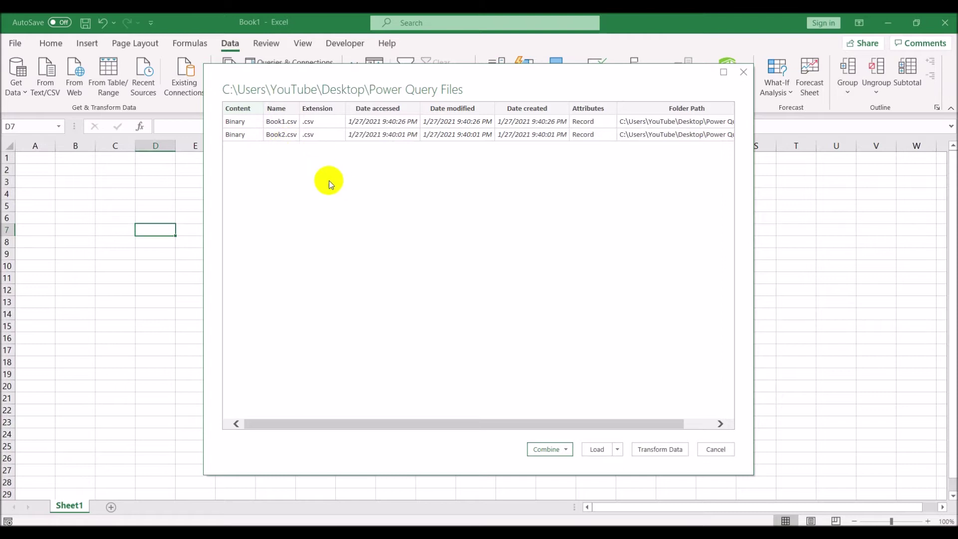
Combine and load both CSV files with the default Combine Files settings, and close the Queries & Connections pane
{"action": "left_click", "coordinate": [568, 450]}
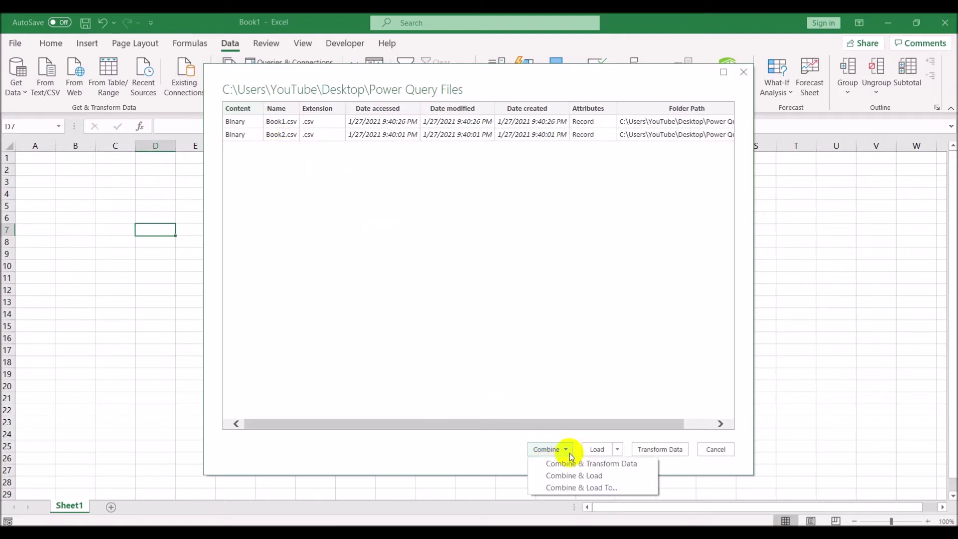
{"action": "left_click", "coordinate": [573, 475]}
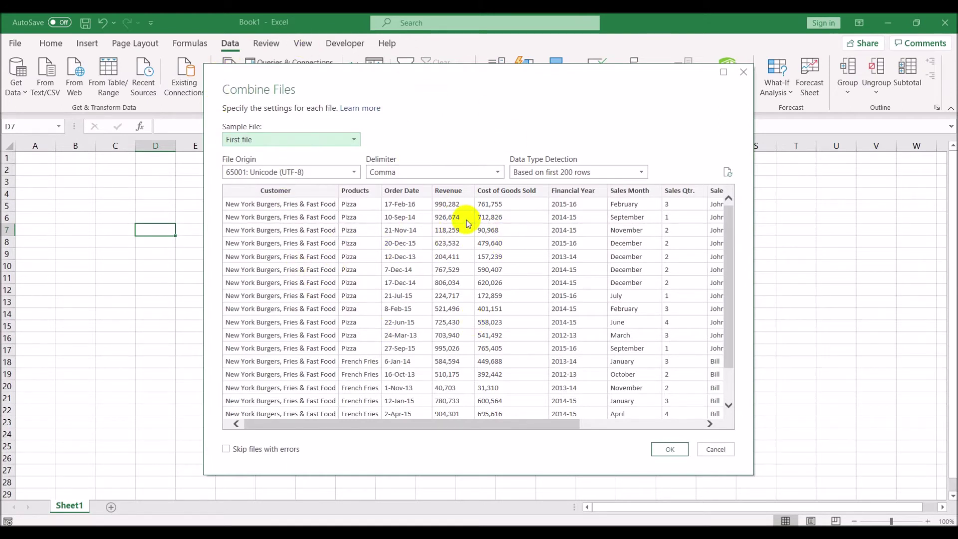
{"action": "left_click", "coordinate": [676, 451]}
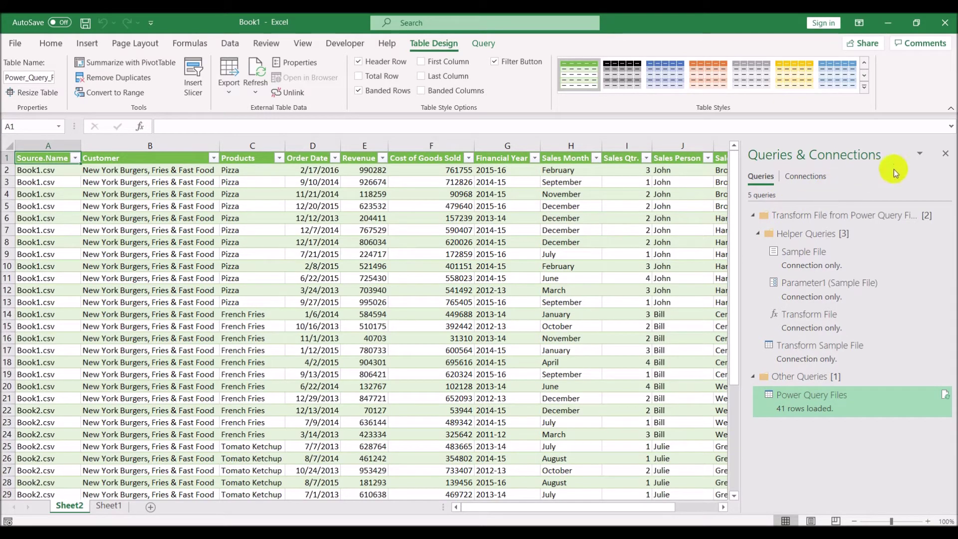
{"action": "left_click", "coordinate": [946, 154]}
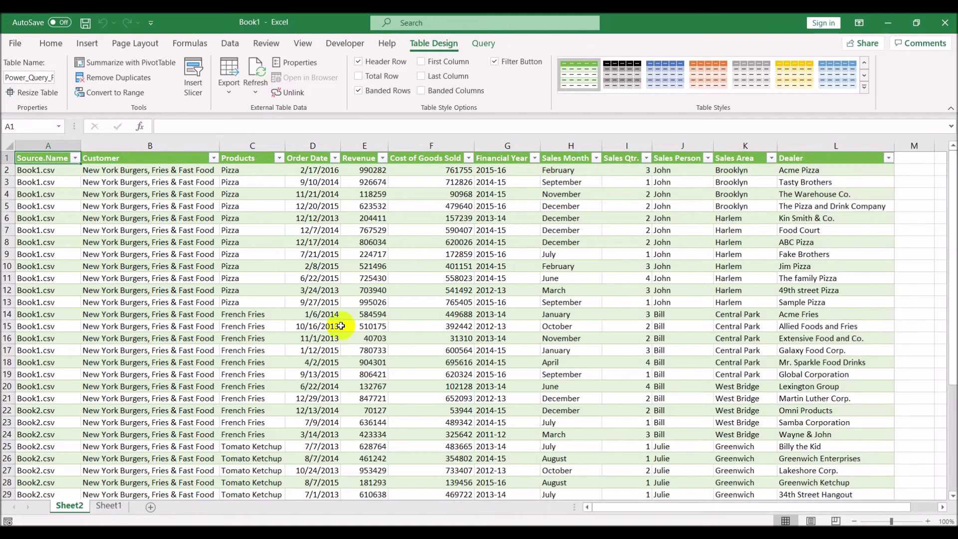
Examine the Source.Name column of the combined table, covering the rows from Book1.csv and those from Book2.csv
{"action": "left_click", "coordinate": [53, 144]}
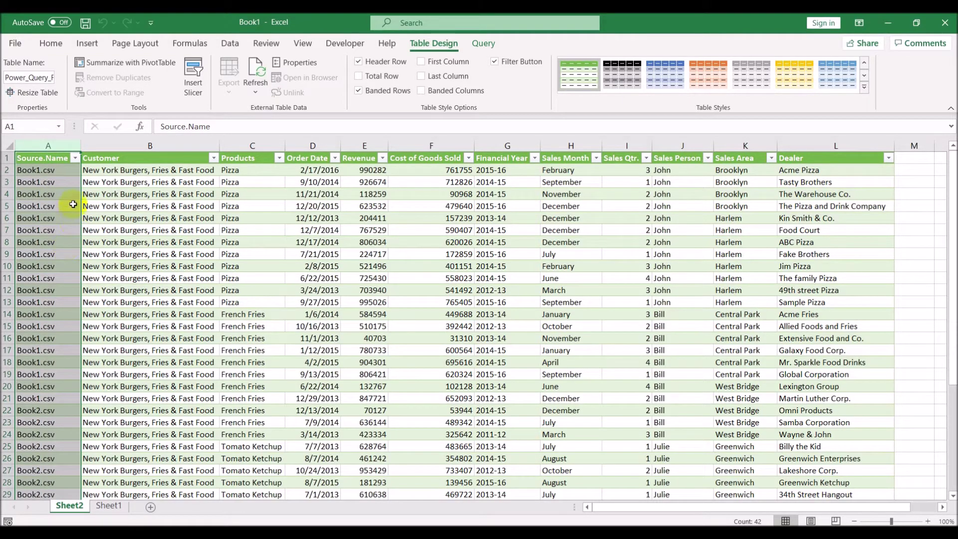
{"action": "left_click_drag", "start_coordinate": [53, 174], "coordinate": [55, 398]}
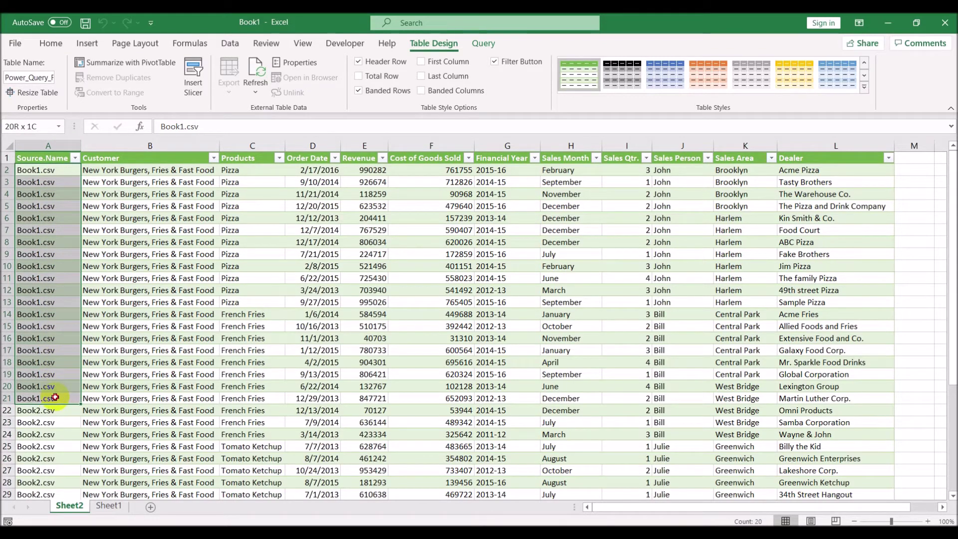
{"action": "scroll", "coordinate": [117, 366], "scroll_direction": "down", "scroll_amount": 2}
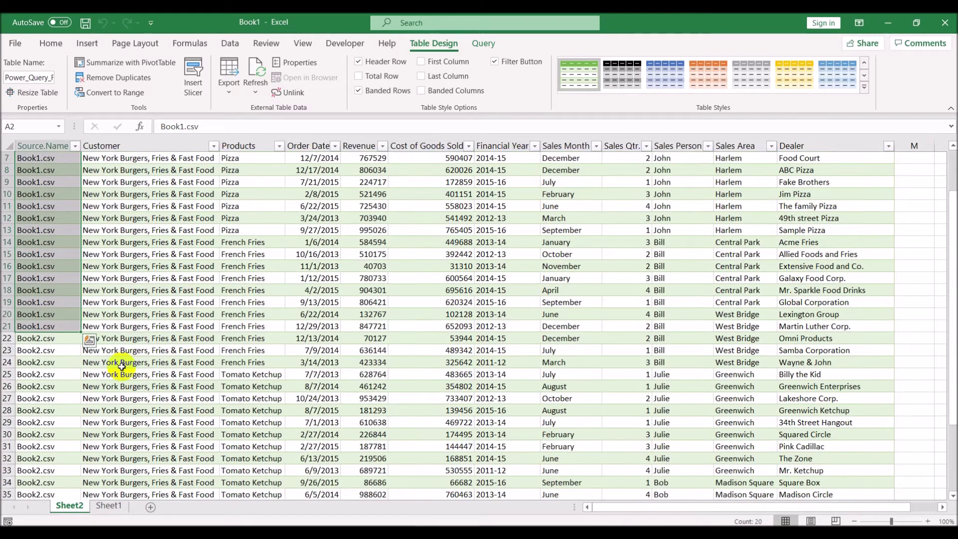
{"action": "left_click", "coordinate": [58, 338]}
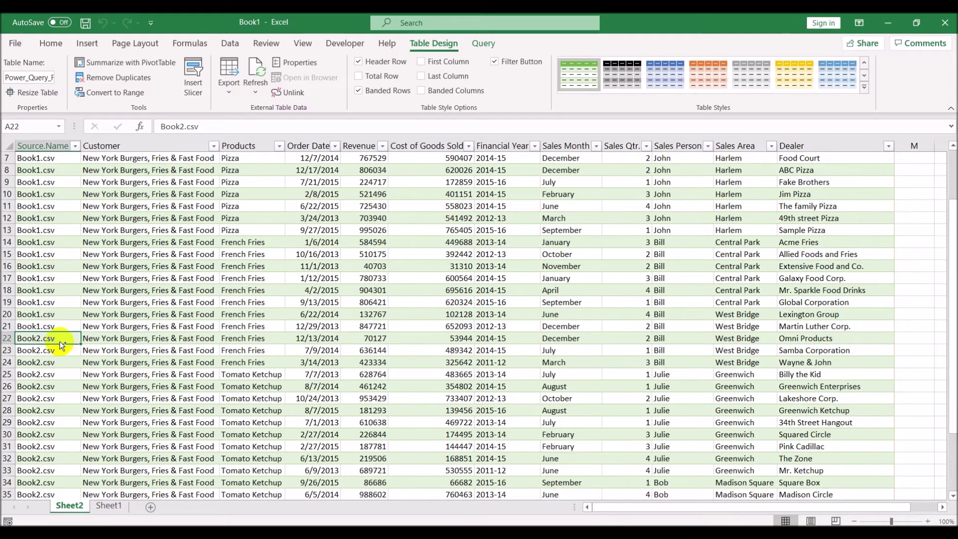
{"action": "key", "text": "ctrl+shift+Down"}
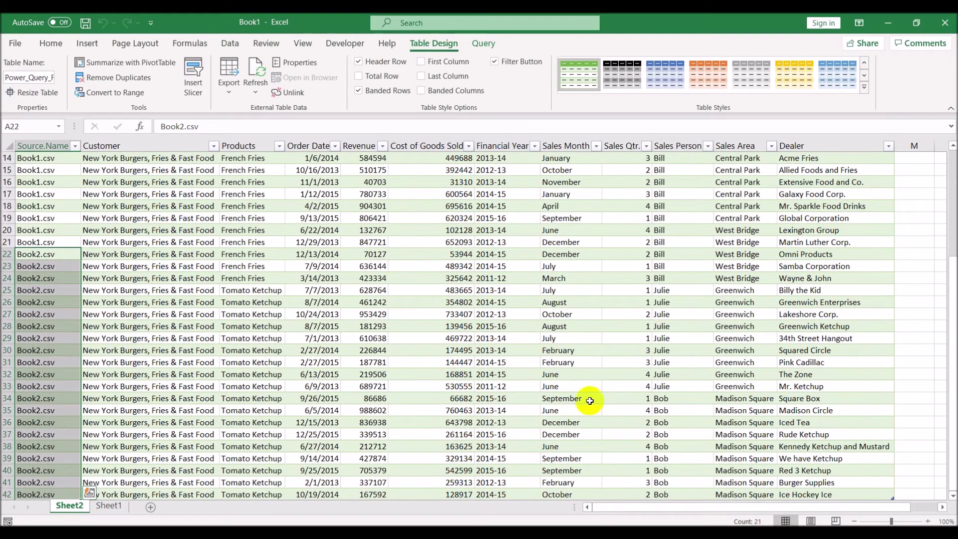
{"action": "scroll", "coordinate": [437, 331], "scroll_direction": "up", "scroll_amount": 4}
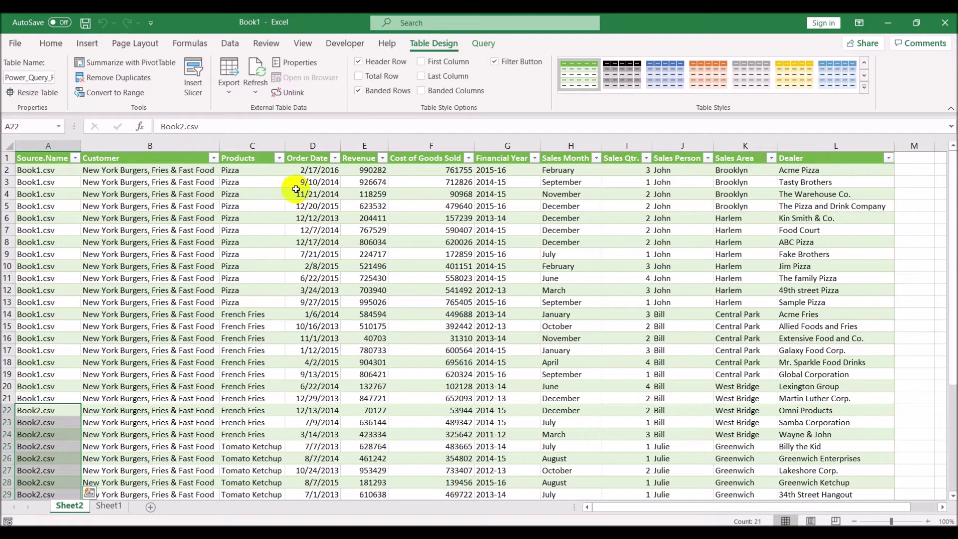
Insert a PivotTable based on the combined Power Query table on a new worksheet
{"action": "left_click", "coordinate": [276, 219]}
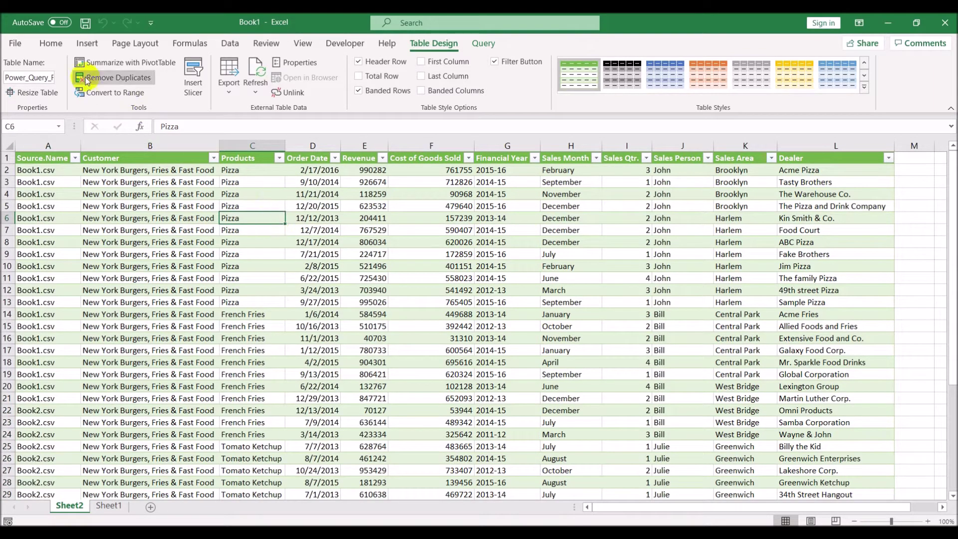
{"action": "left_click", "coordinate": [89, 45]}
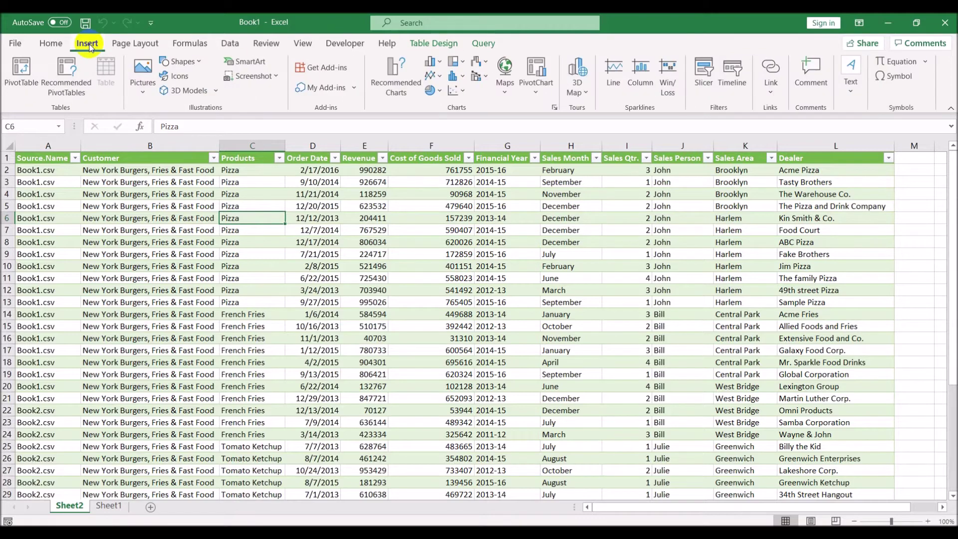
{"action": "left_click", "coordinate": [21, 70]}
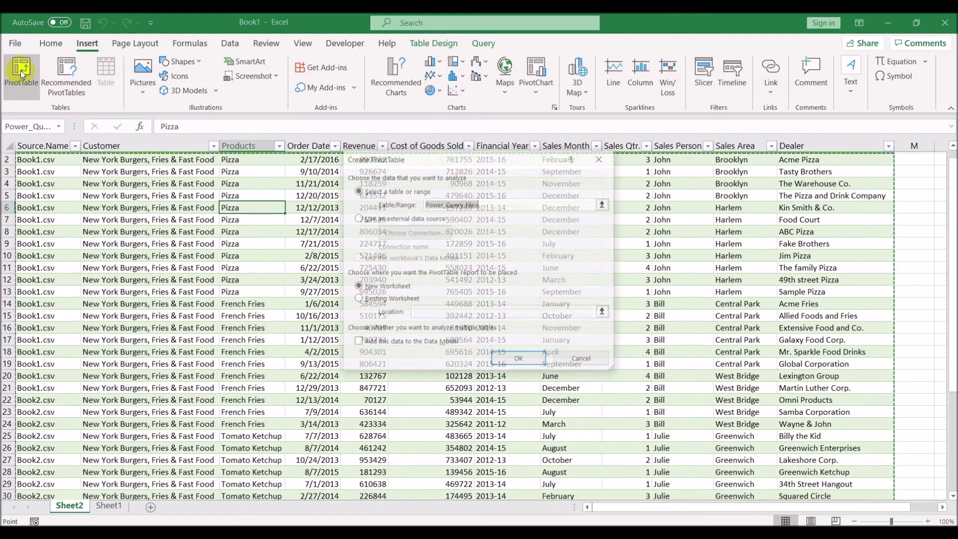
{"action": "left_click", "coordinate": [519, 360]}
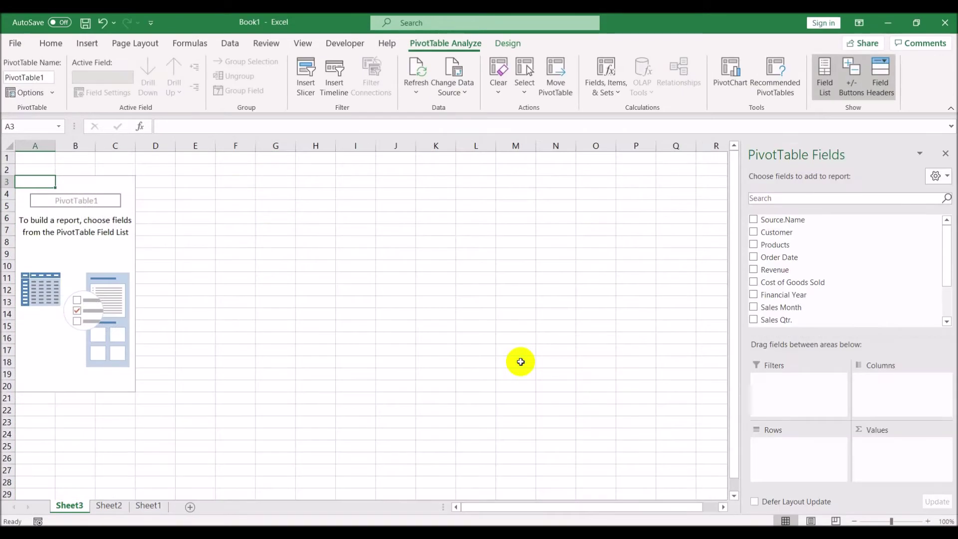
Build the pivot table with Products as rows and Count of Customer followed by Sum of Revenue as values
{"action": "left_click", "coordinate": [102, 506]}
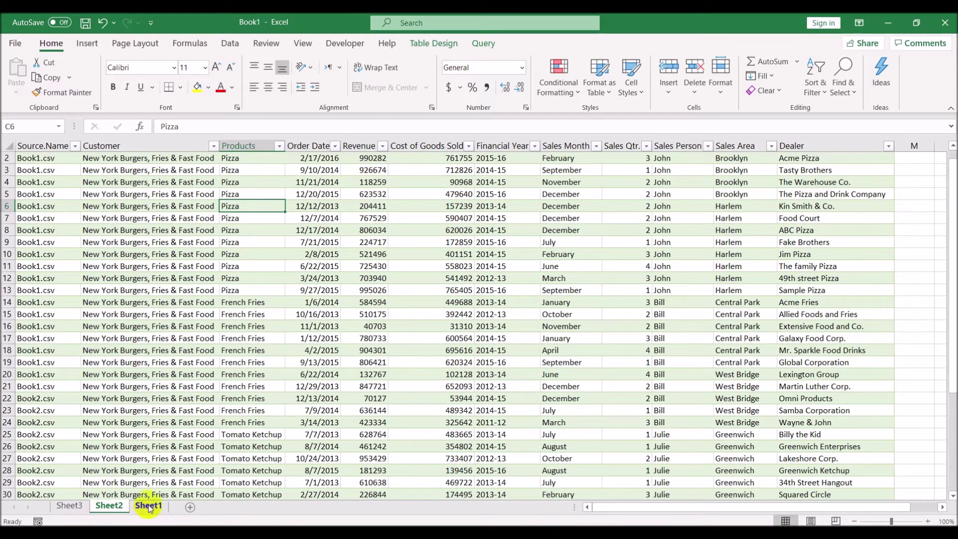
{"action": "left_click", "coordinate": [70, 506]}
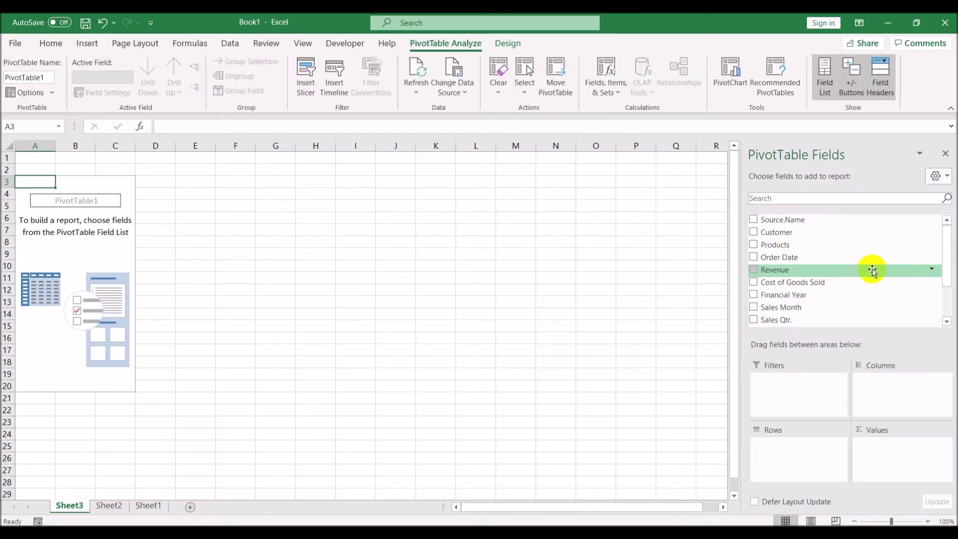
{"action": "left_click", "coordinate": [754, 245]}
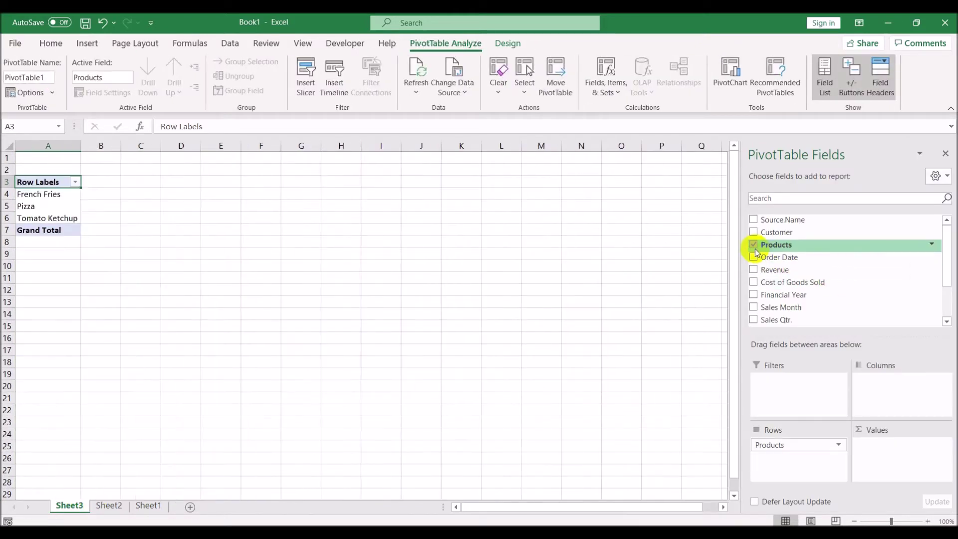
{"action": "left_click_drag", "start_coordinate": [774, 269], "coordinate": [877, 445]}
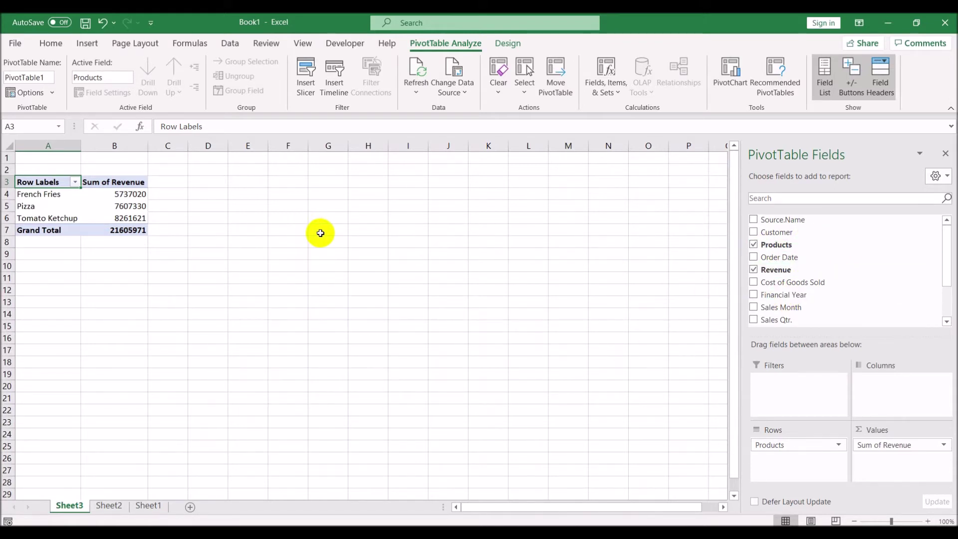
{"action": "left_click_drag", "start_coordinate": [796, 228], "coordinate": [879, 444]}
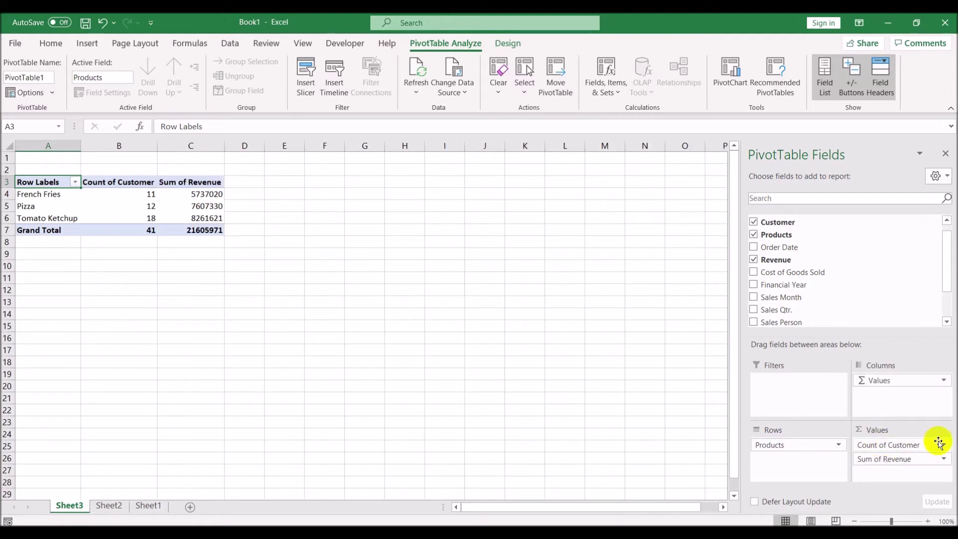
{"action": "left_click", "coordinate": [316, 222]}
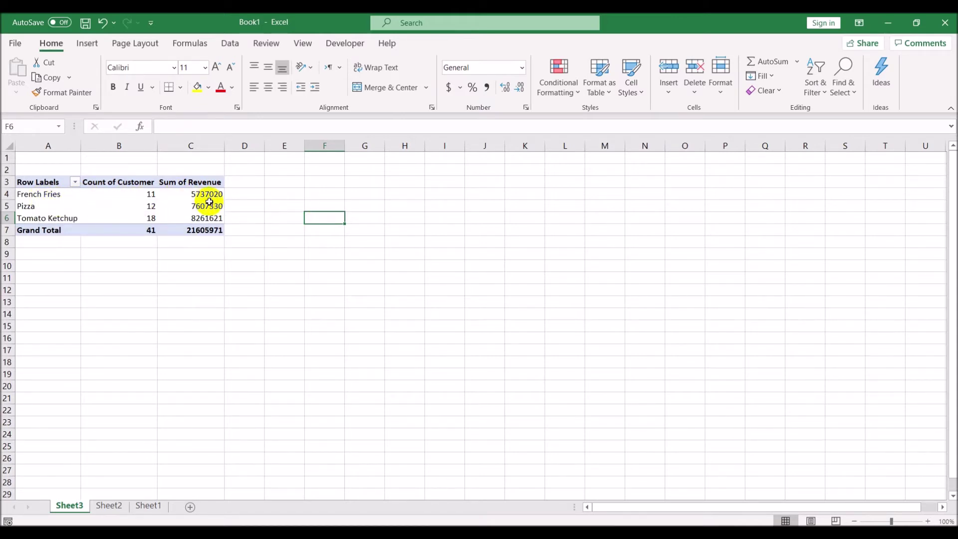
{"action": "mouse_move", "coordinate": [201, 199]}
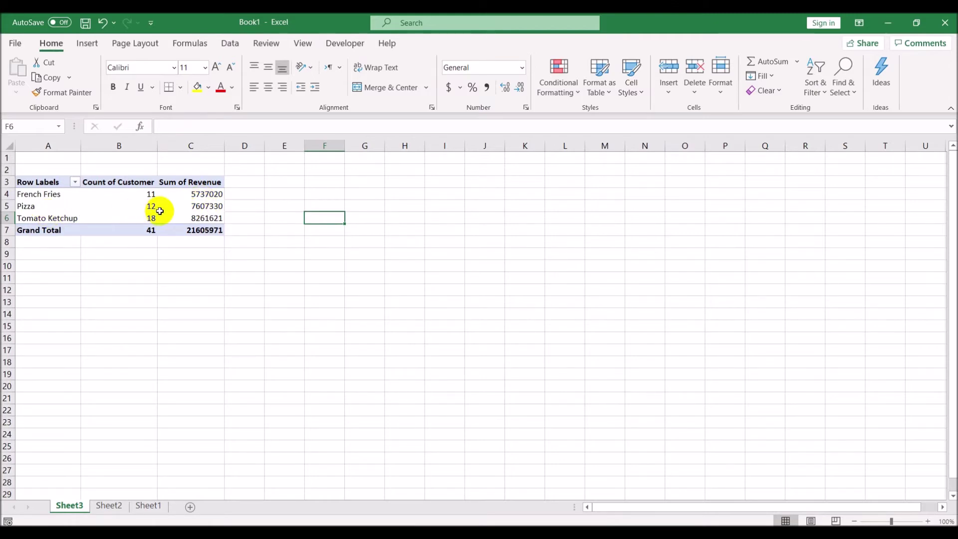
{"action": "mouse_move", "coordinate": [158, 210]}
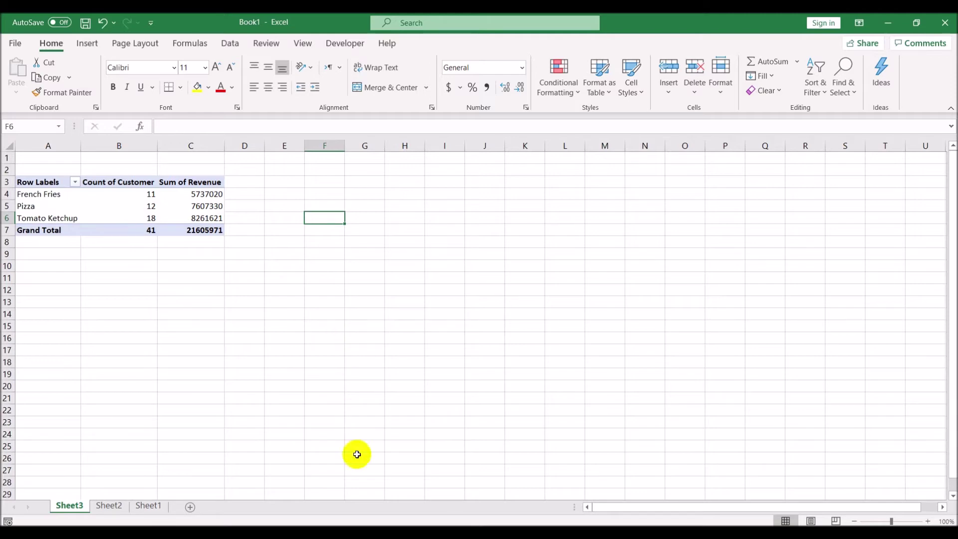
Switch to File Explorer and duplicate the Book1 file within the Power Query Files folder
{"action": "mouse_move", "coordinate": [387, 533]}
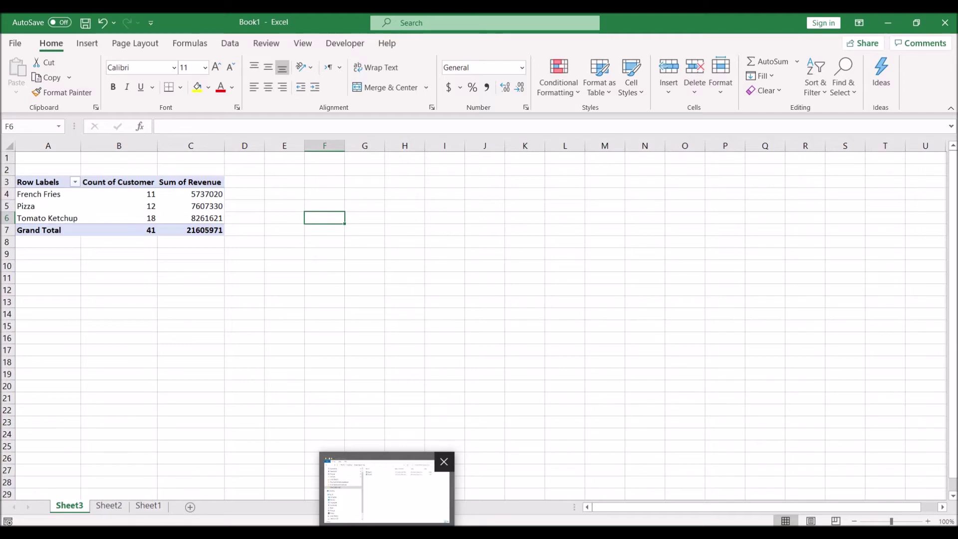
{"action": "left_click", "coordinate": [384, 491]}
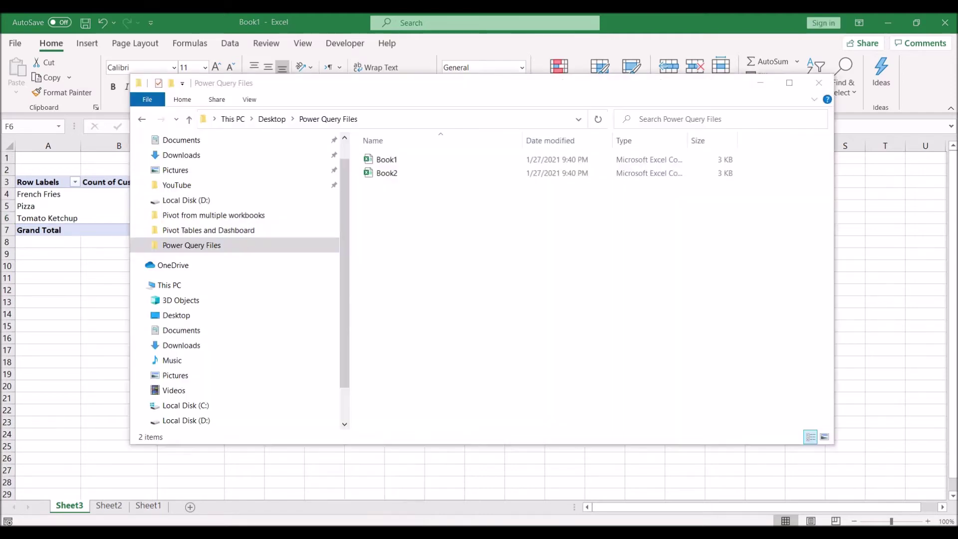
{"action": "left_click", "coordinate": [392, 179]}
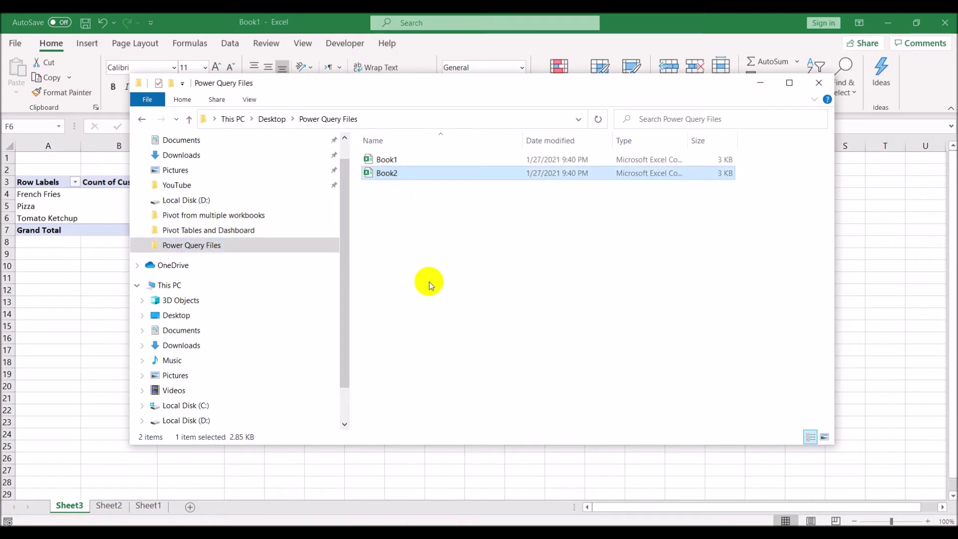
{"action": "left_click", "coordinate": [404, 158]}
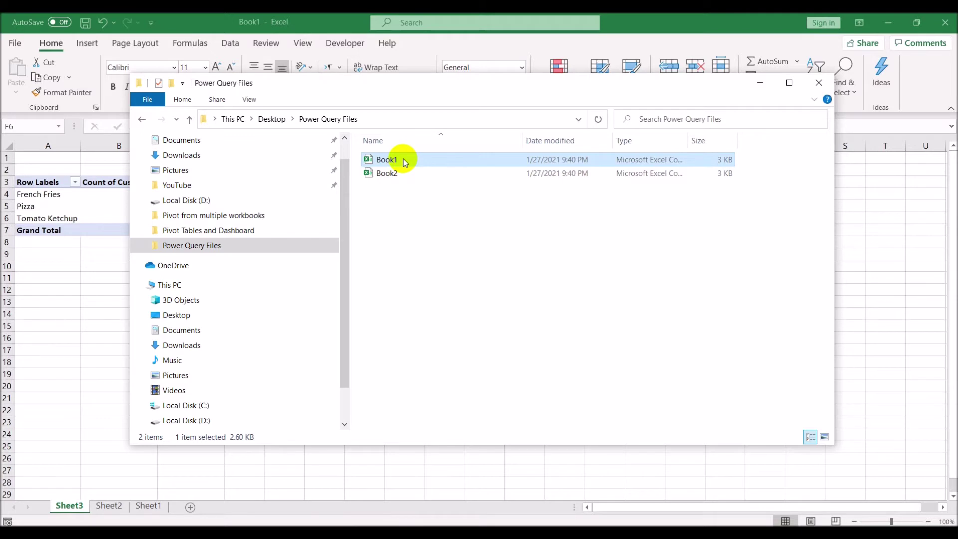
{"action": "key", "text": "ctrl+c"}
{"action": "key", "text": "ctrl+v"}
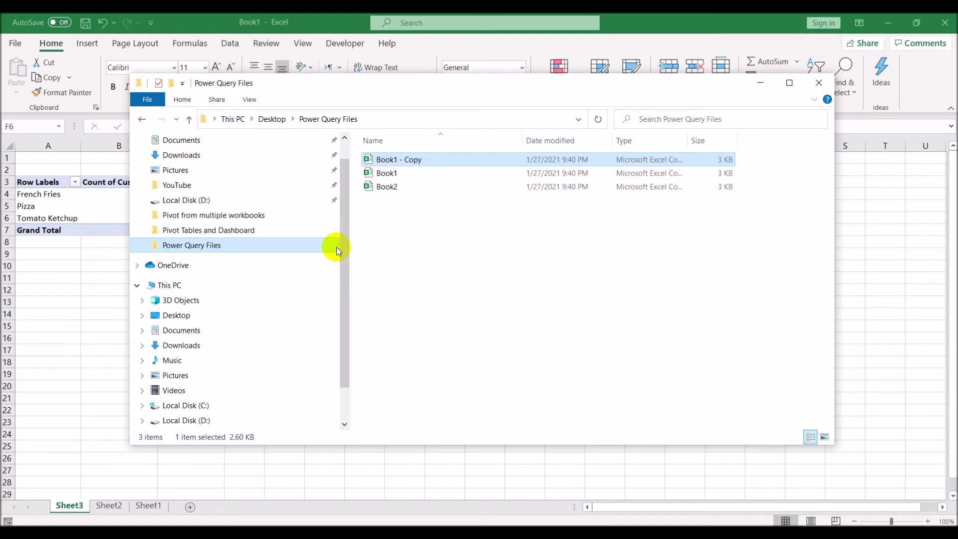
Return to Excel, refresh the combined table on Sheet2, and select its Source.Name column to check the source files
{"action": "left_click", "coordinate": [105, 502]}
{"action": "left_click", "coordinate": [106, 503]}
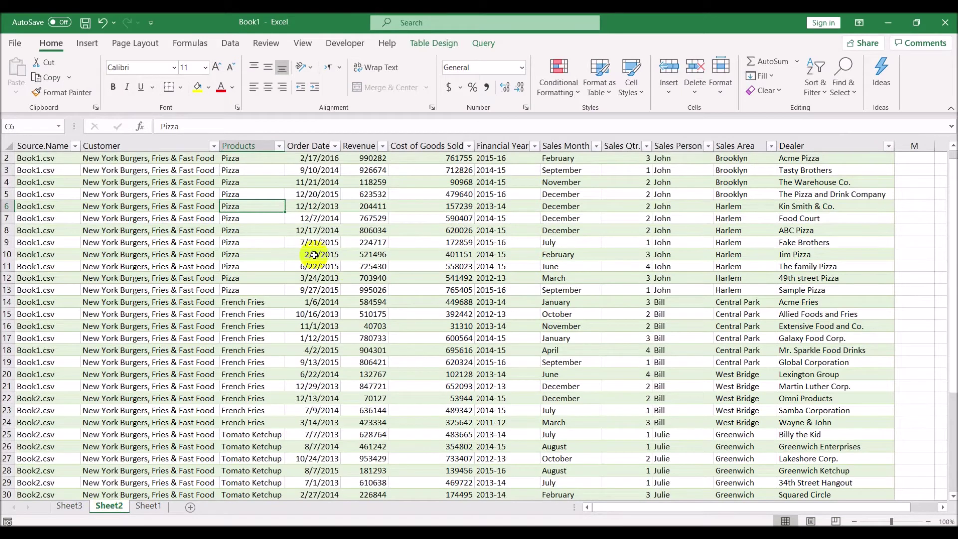
{"action": "right_click", "coordinate": [275, 242]}
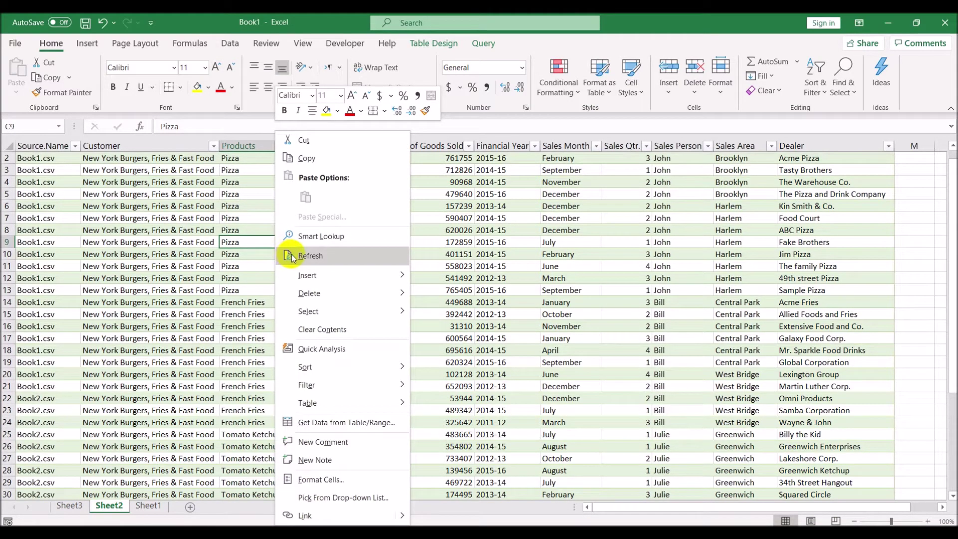
{"action": "left_click", "coordinate": [292, 256]}
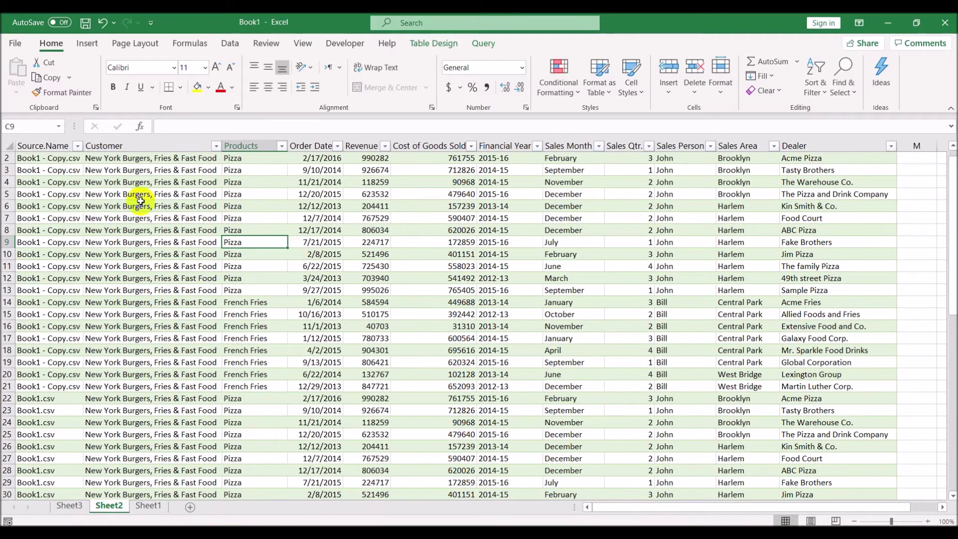
{"action": "left_click", "coordinate": [50, 142]}
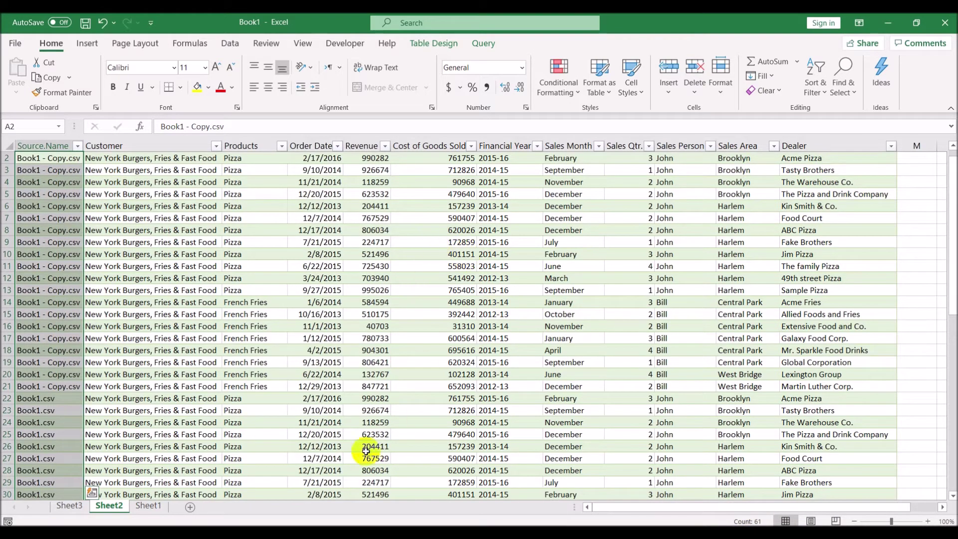
Update the pivot table on Sheet3 with Refresh All, and deselect it
{"action": "left_click", "coordinate": [83, 507]}
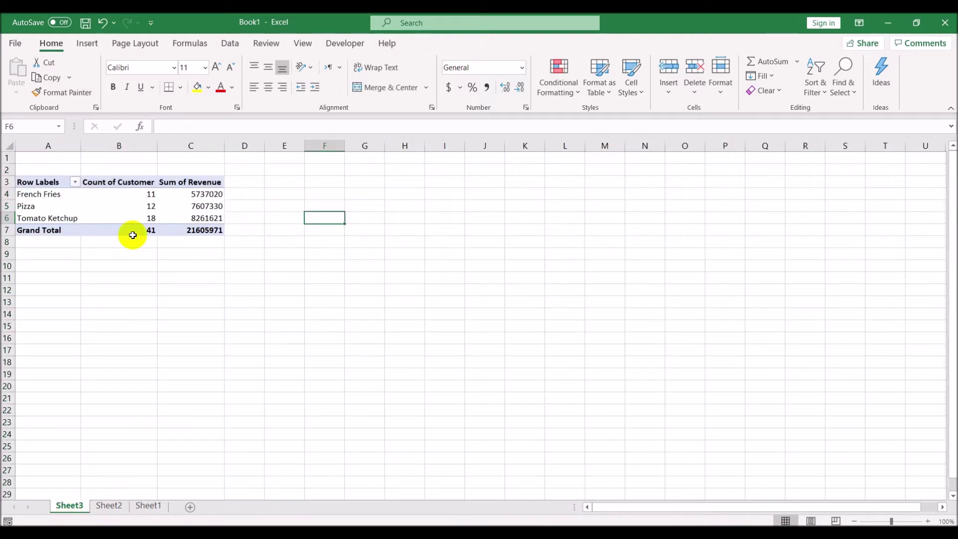
{"action": "left_click", "coordinate": [125, 217]}
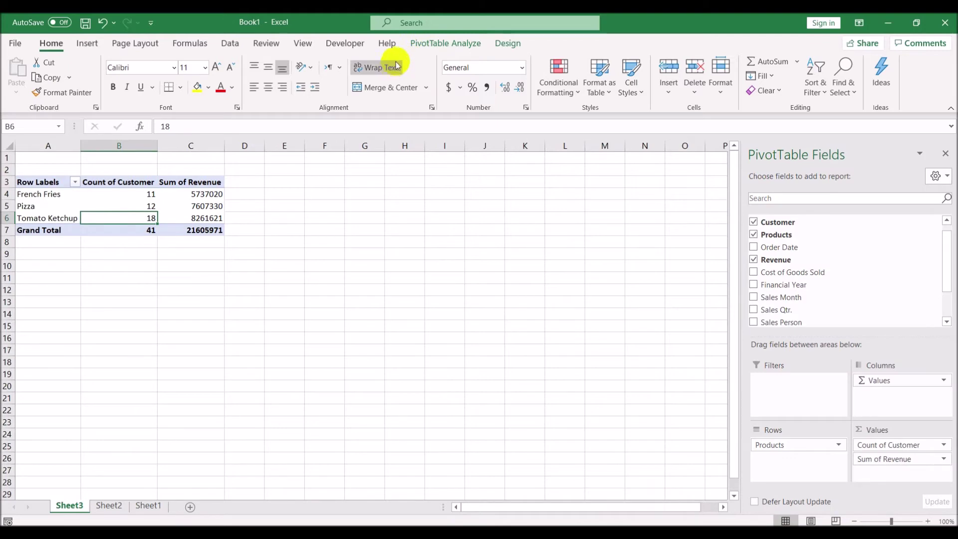
{"action": "left_click", "coordinate": [435, 44]}
{"action": "left_click", "coordinate": [416, 95]}
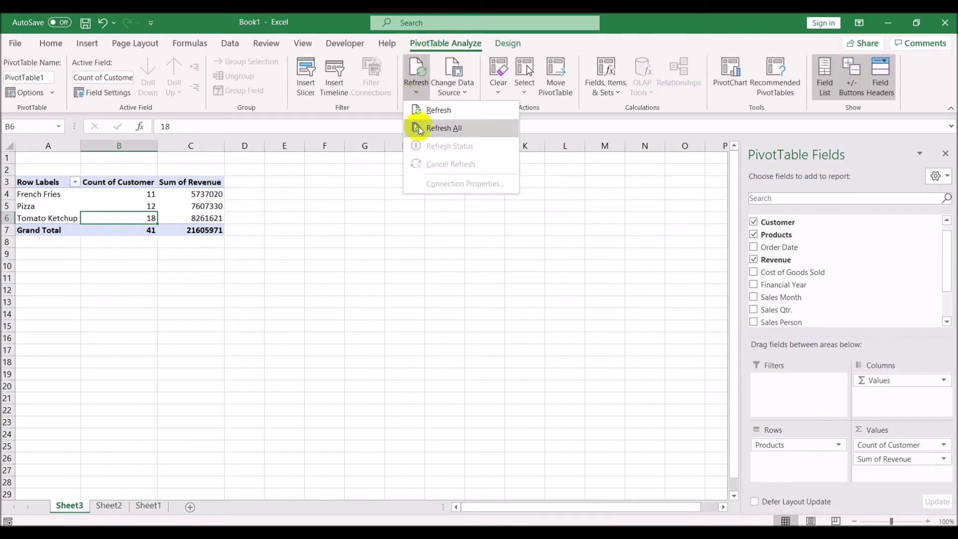
{"action": "left_click", "coordinate": [416, 125]}
{"action": "left_click", "coordinate": [361, 299]}
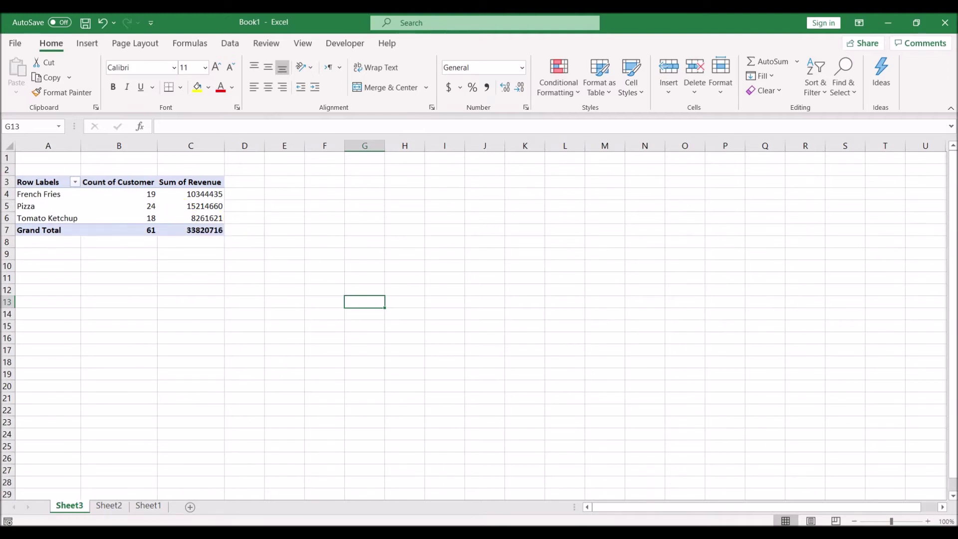
Open the Book1 CSV file from the Power Query Files folder, dismiss the data loss notice, and autofit all column widths
{"action": "key", "text": "alt+Tab"}
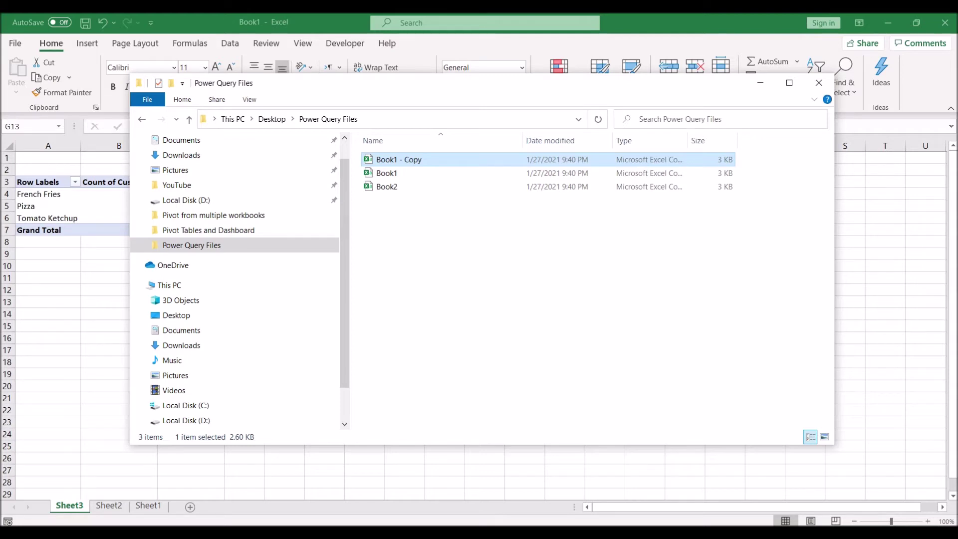
{"action": "double_click", "coordinate": [410, 174]}
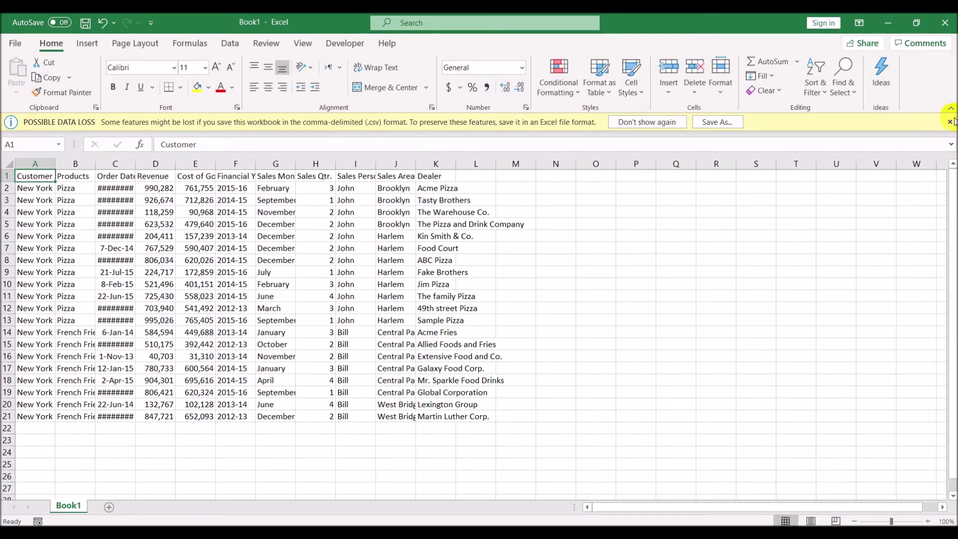
{"action": "left_click", "coordinate": [951, 121]}
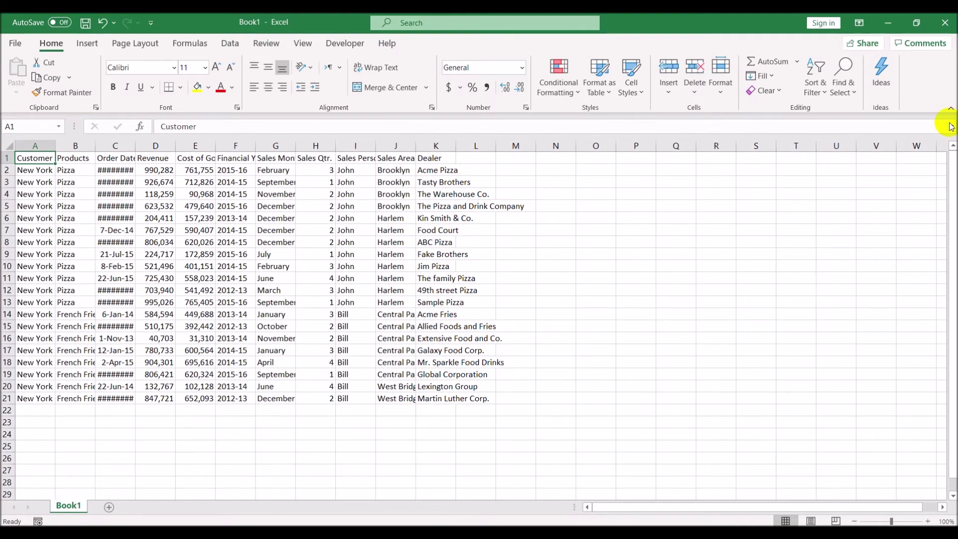
{"action": "left_click", "coordinate": [9, 145]}
{"action": "double_click", "coordinate": [55, 145]}
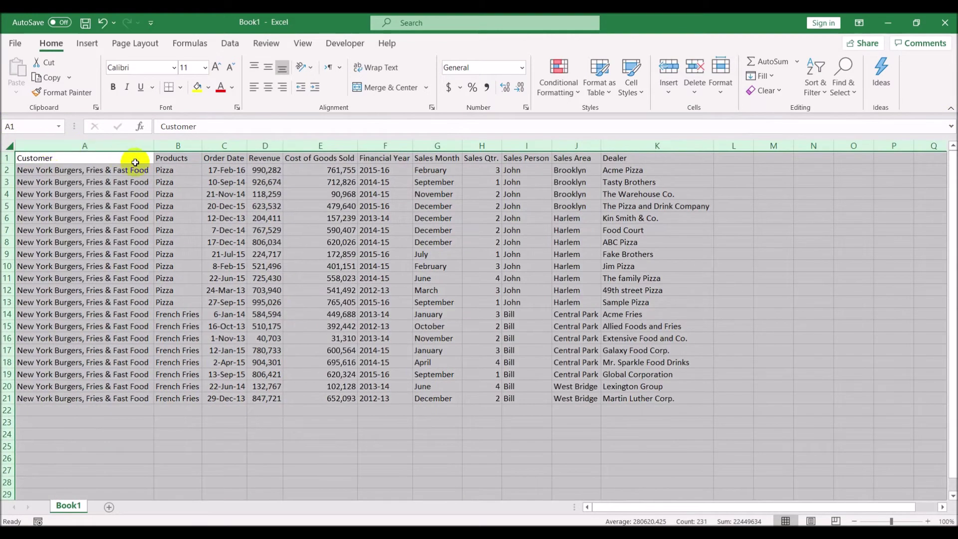
Copy the header row of Book1 into row 1 of a new blank workbook, and autofit all column widths there
{"action": "left_click", "coordinate": [75, 157]}
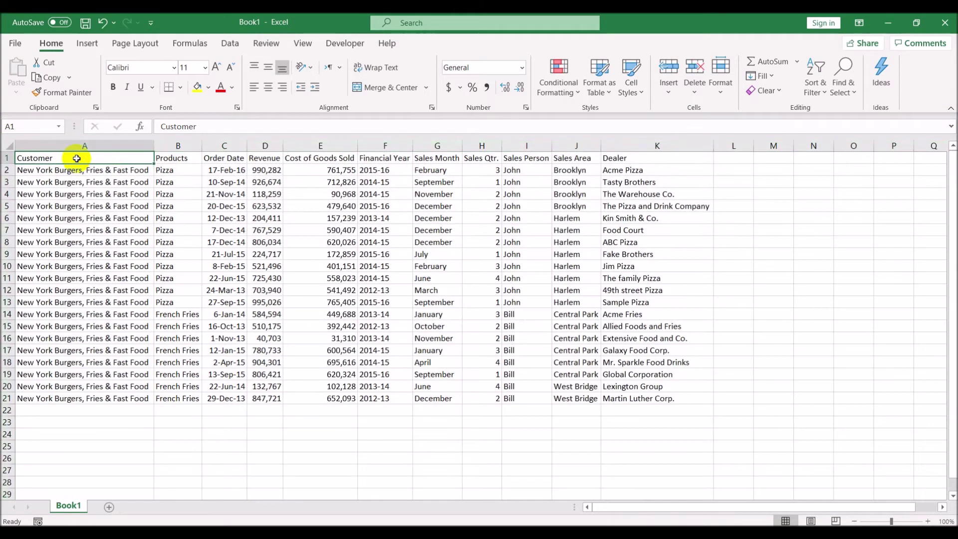
{"action": "left_click", "coordinate": [226, 159]}
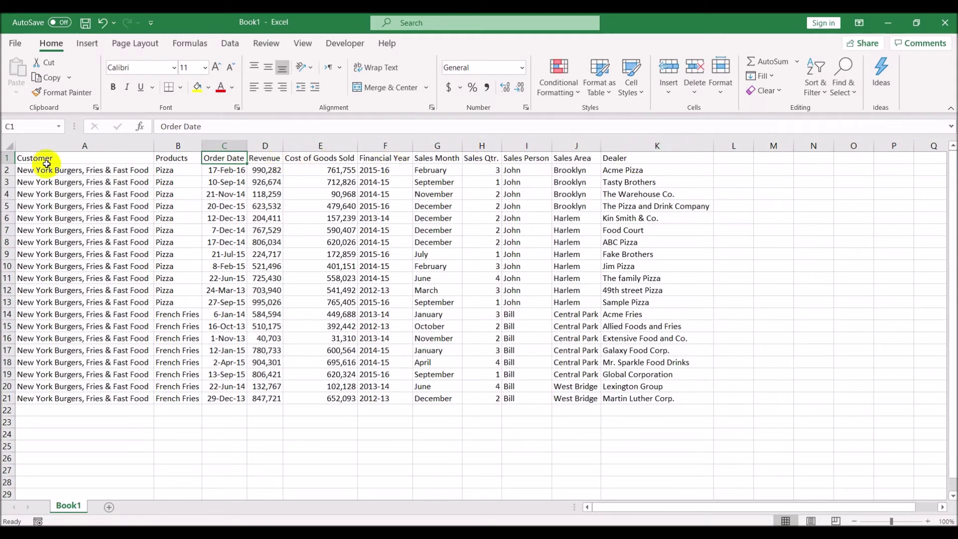
{"action": "left_click", "coordinate": [7, 158]}
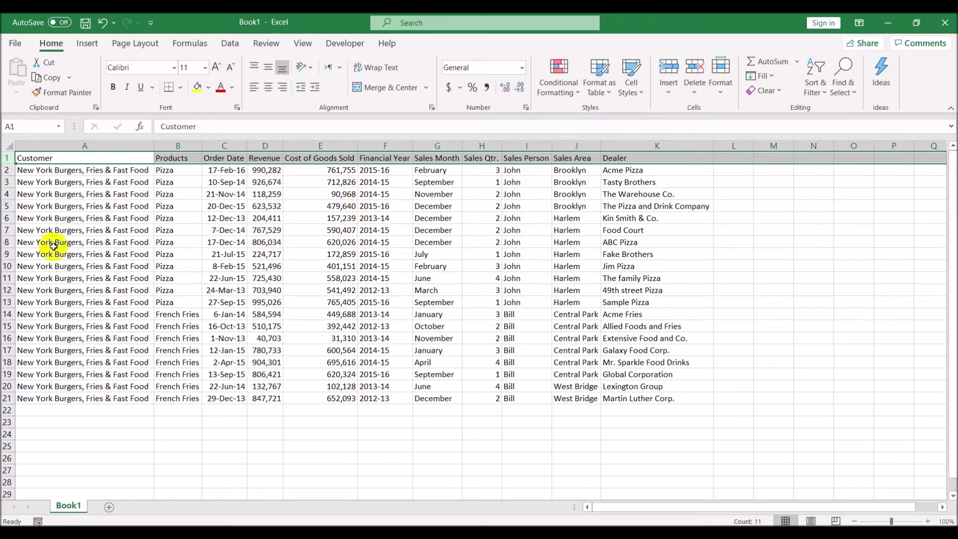
{"action": "key", "text": "ctrl+c"}
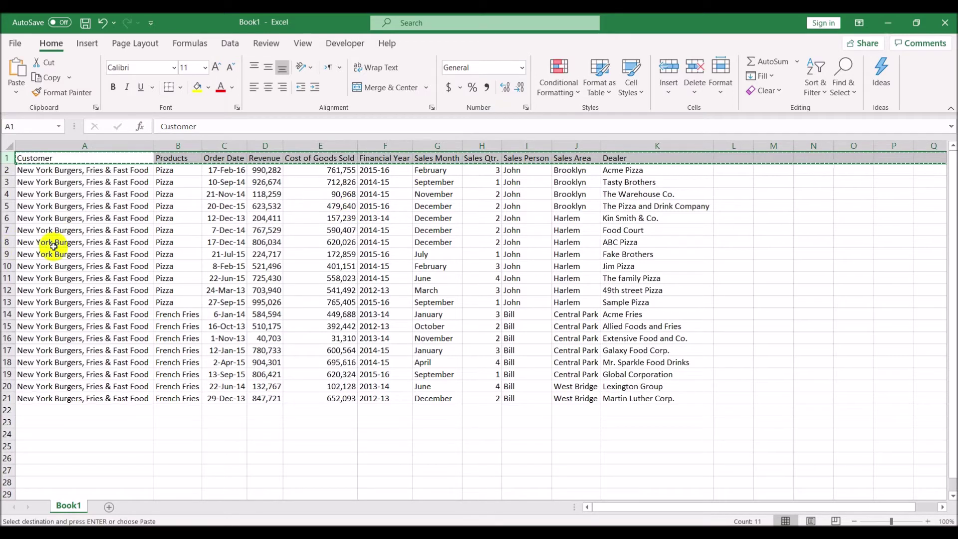
{"action": "key", "text": "ctrl+n"}
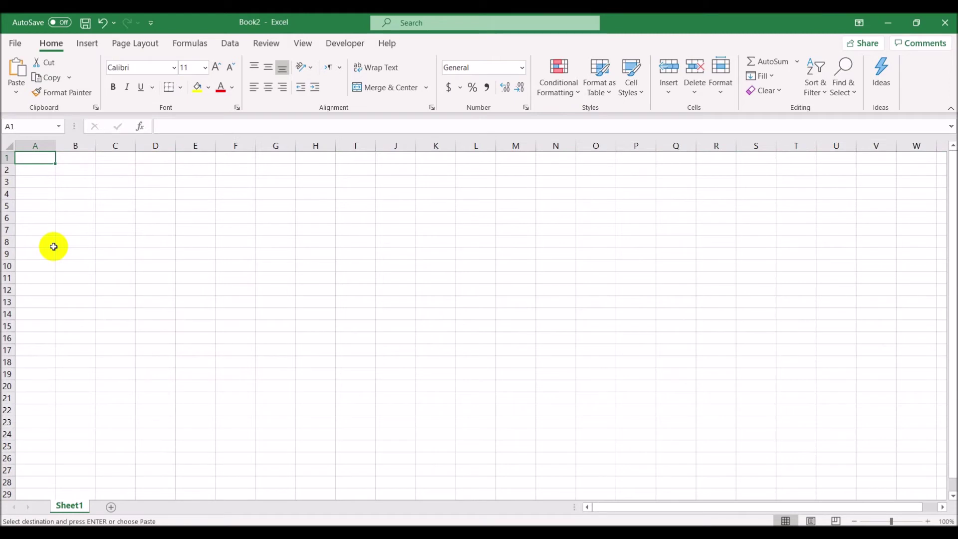
{"action": "key", "text": "ctrl+v"}
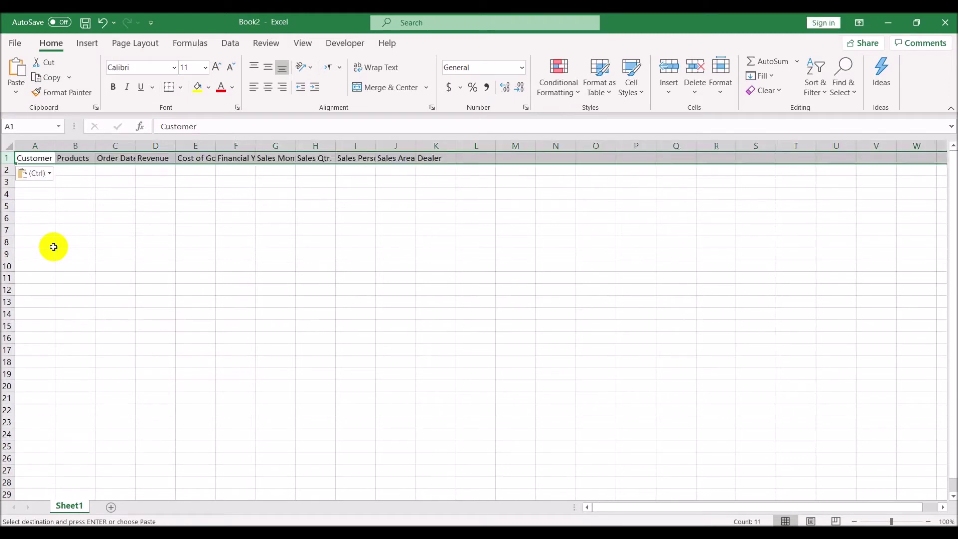
{"action": "left_click", "coordinate": [9, 145]}
{"action": "double_click", "coordinate": [54, 145]}
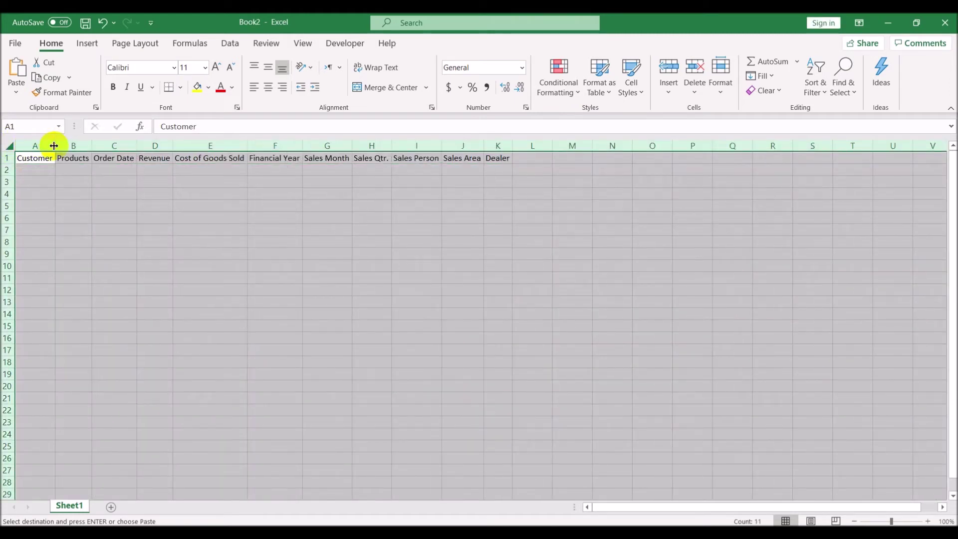
Label the pasted header row by entering Book 1 in cell M1 of the new workbook
{"action": "left_click", "coordinate": [582, 159]}
{"action": "type", "text": "Book"}
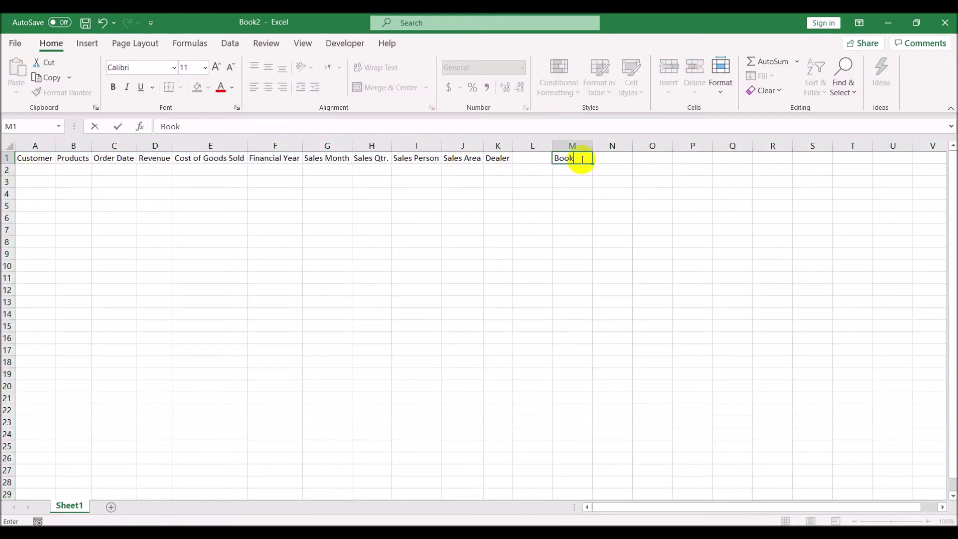
{"action": "type", "text": "1"}
{"action": "key", "text": "Return"}
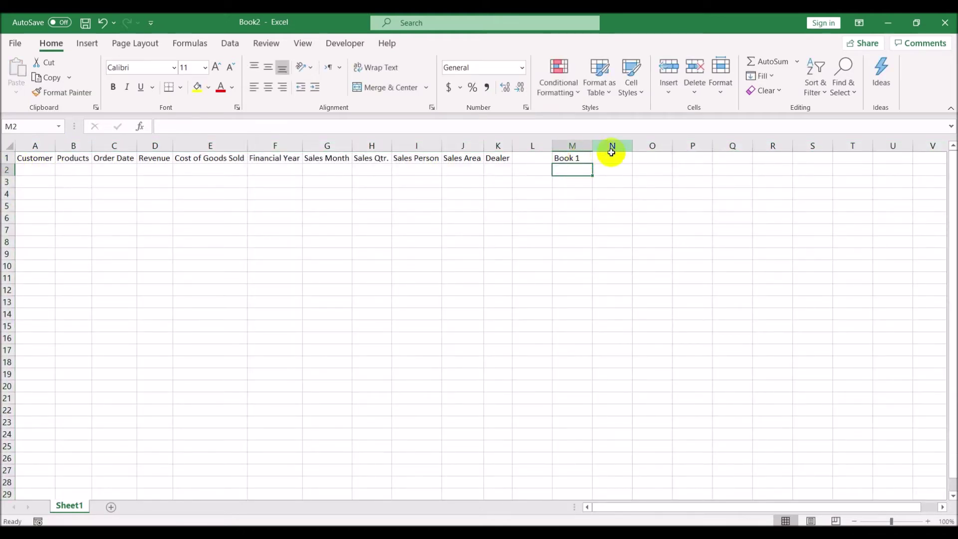
Open the Book2 CSV file from the Power Query Files folder, dismiss the data loss notice, and autofit all column widths
{"action": "key", "text": "alt+Tab"}
{"action": "left_click", "coordinate": [392, 188]}
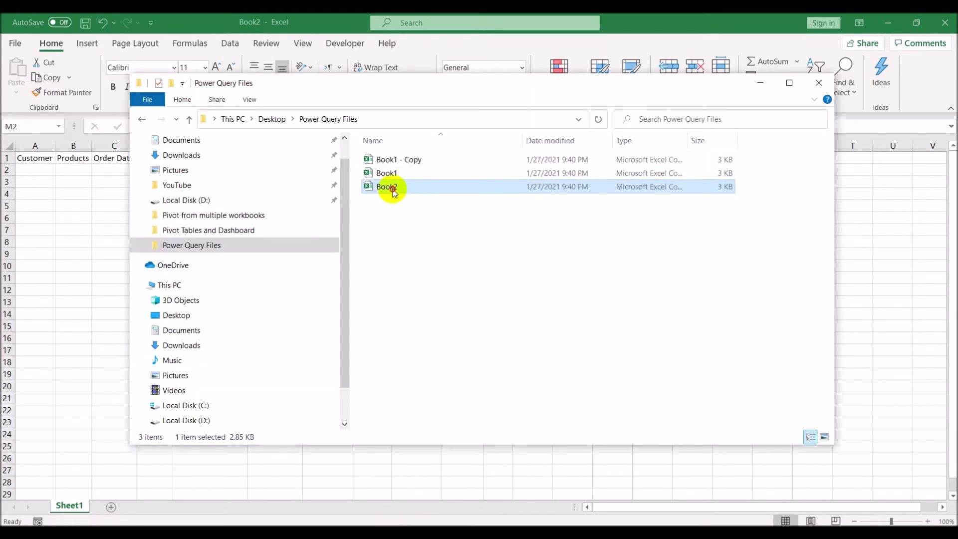
{"action": "key", "text": "alt+Tab"}
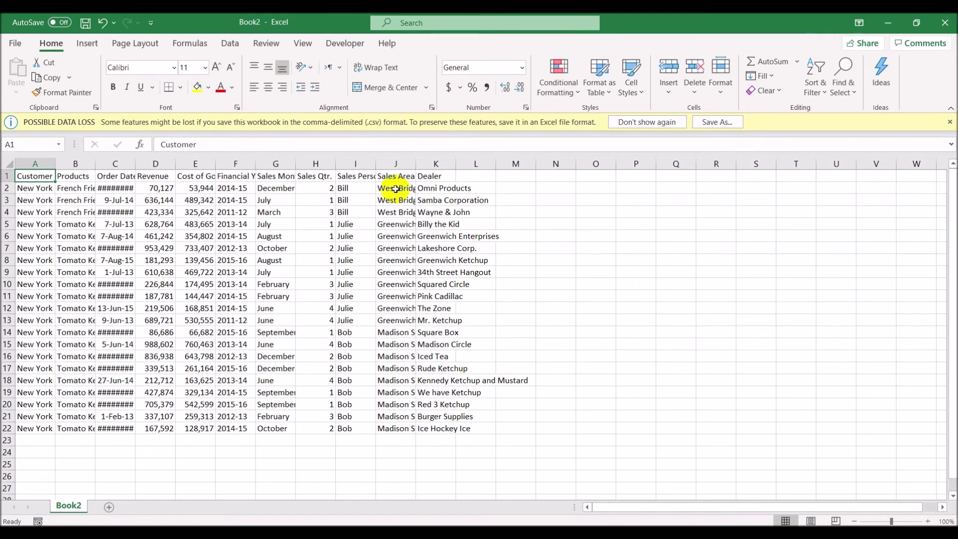
{"action": "left_click", "coordinate": [950, 123]}
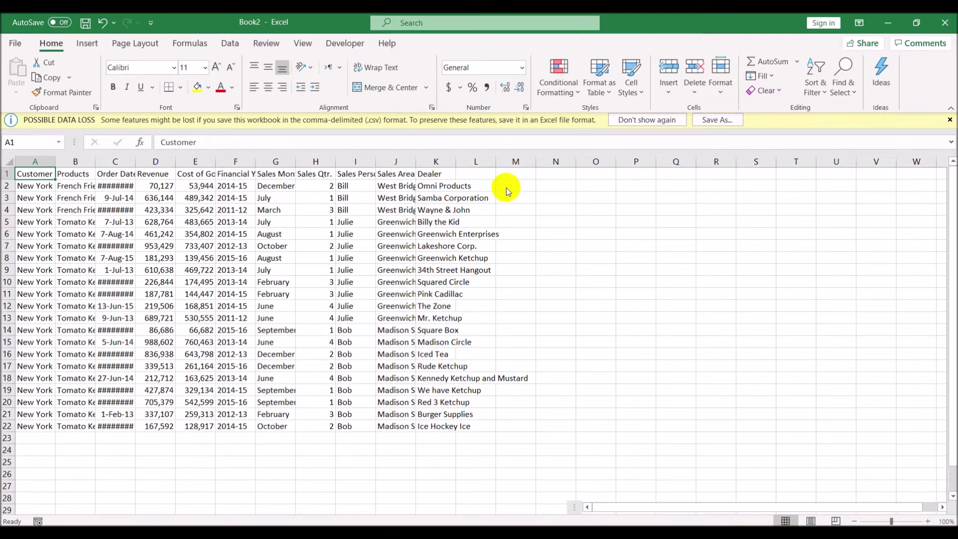
{"action": "left_click", "coordinate": [10, 145]}
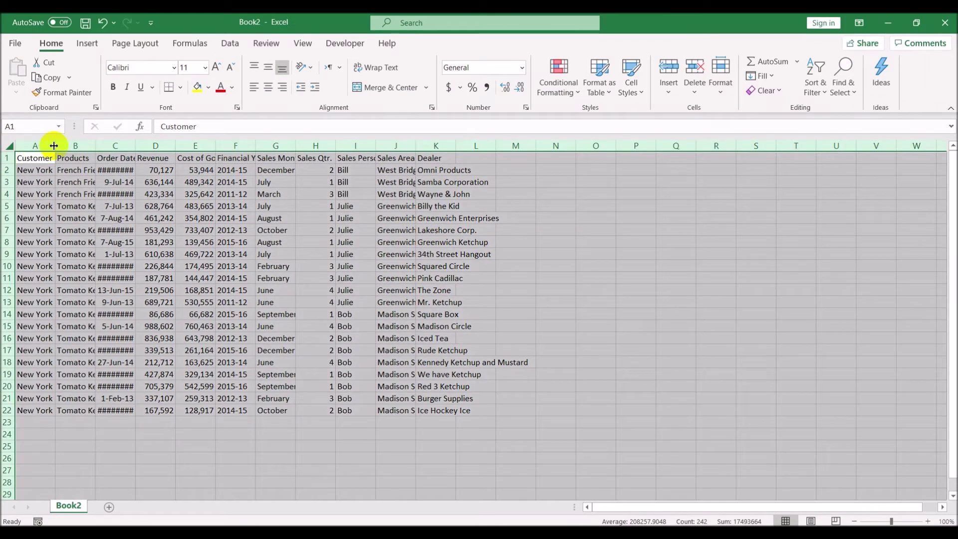
{"action": "double_click", "coordinate": [55, 145]}
Copy the Book2 header cells A1:K1 into row 3 of the new workbook, starting at cell A3
{"action": "left_click_drag", "start_coordinate": [43, 158], "coordinate": [700, 158]}
{"action": "key", "text": "ctrl+c"}
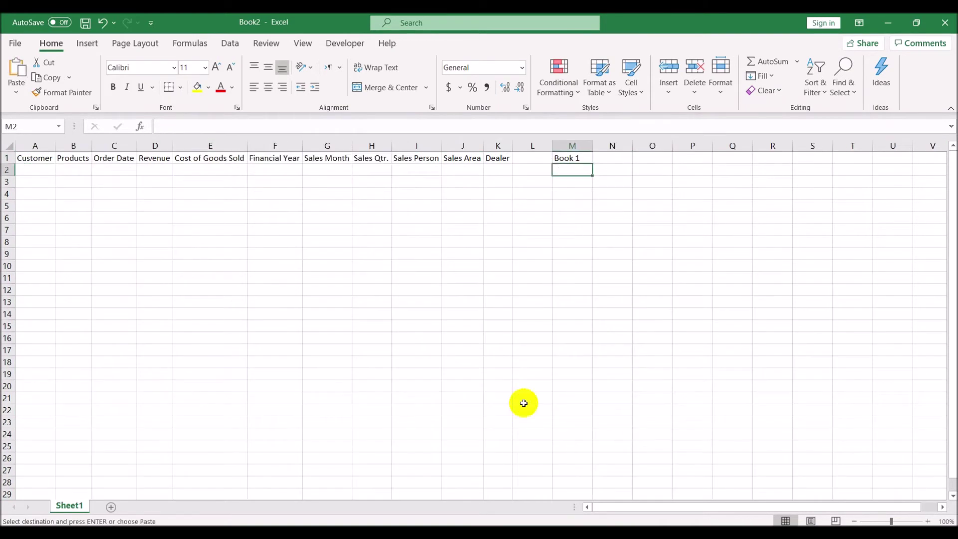
{"action": "left_click", "coordinate": [35, 182]}
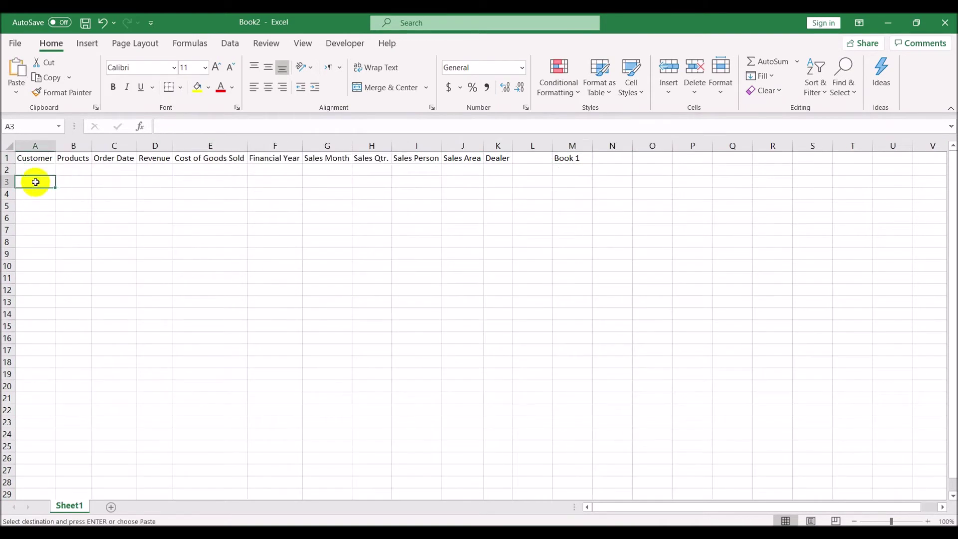
{"action": "key", "text": "ctrl+v"}
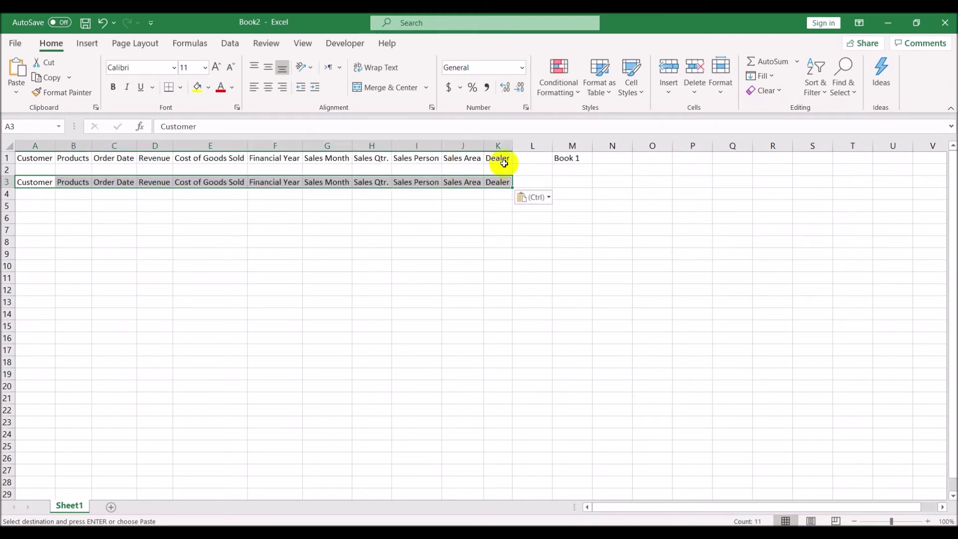
Label the second header row Book 2 in cell M3, and close the header comparison workbook without saving
{"action": "left_click", "coordinate": [589, 184]}
{"action": "type", "text": "Book 2"}
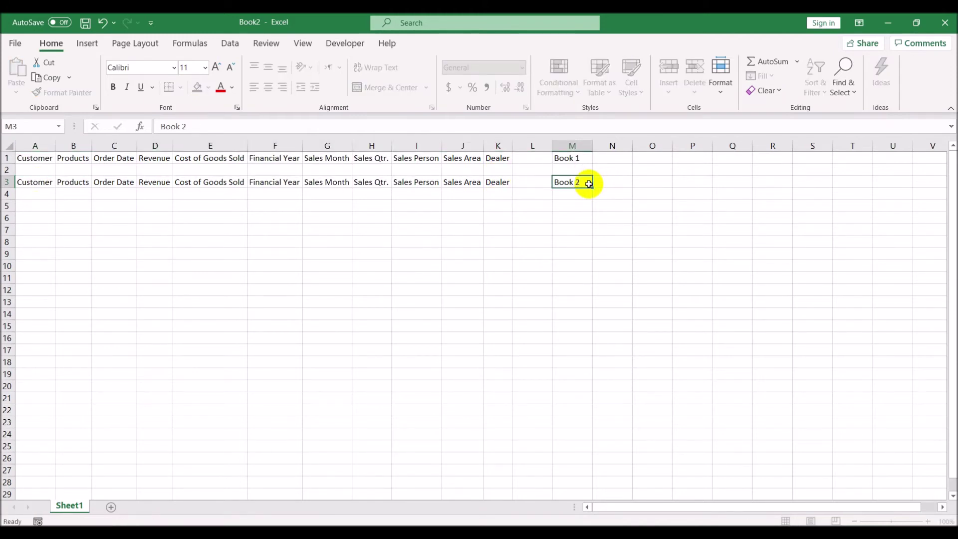
{"action": "key", "text": "Return"}
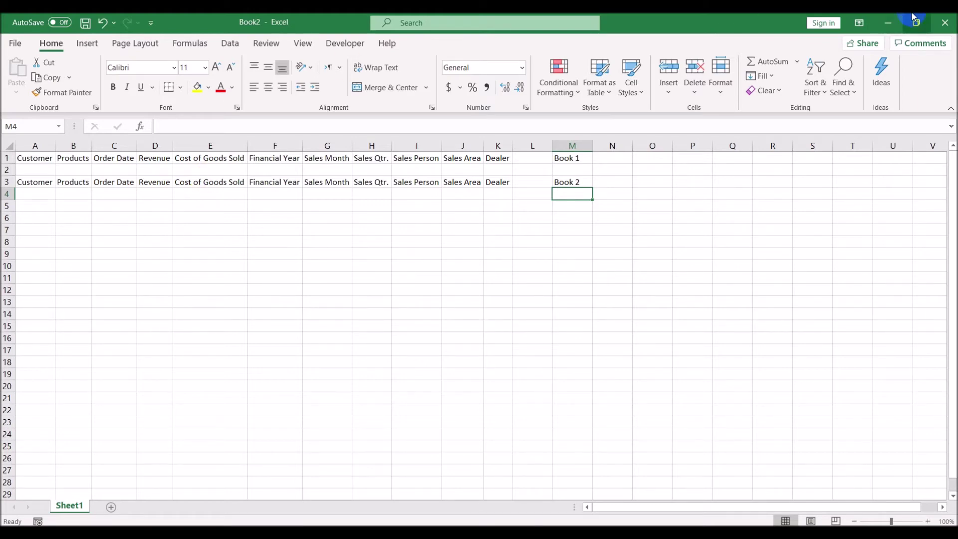
{"action": "left_click", "coordinate": [945, 22]}
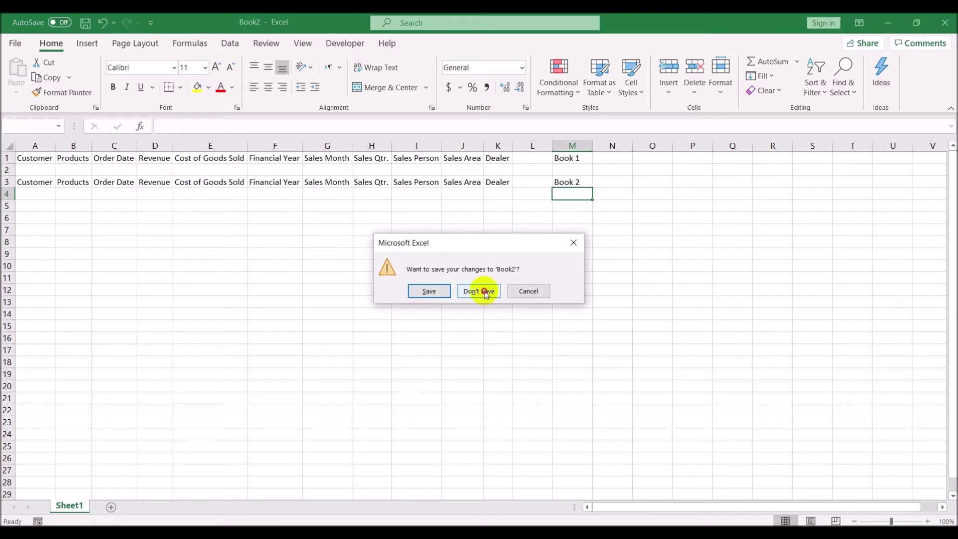
{"action": "left_click", "coordinate": [488, 293]}
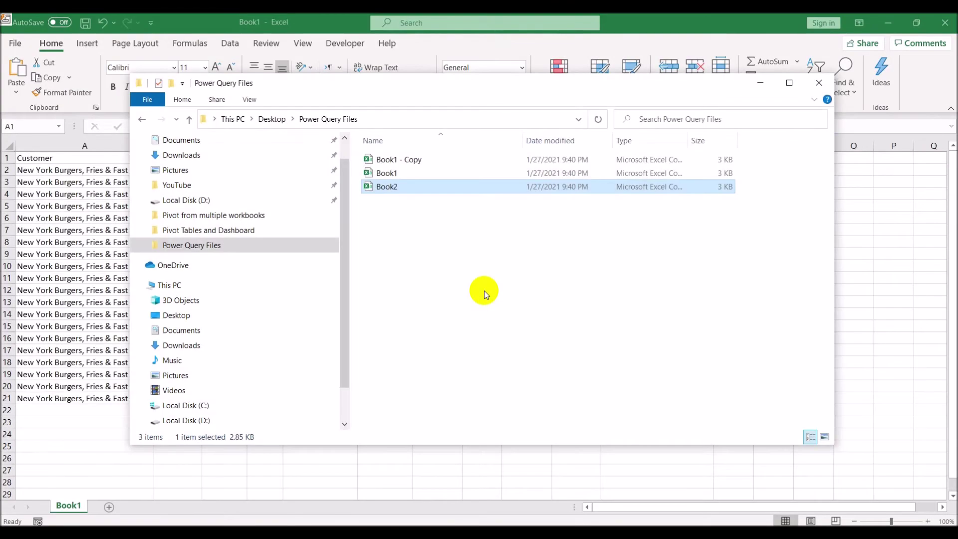
Duplicate the Book2 file within the Power Query Files folder
{"action": "left_click", "coordinate": [435, 281]}
{"action": "left_click", "coordinate": [413, 193]}
{"action": "key", "text": "ctrl+v"}
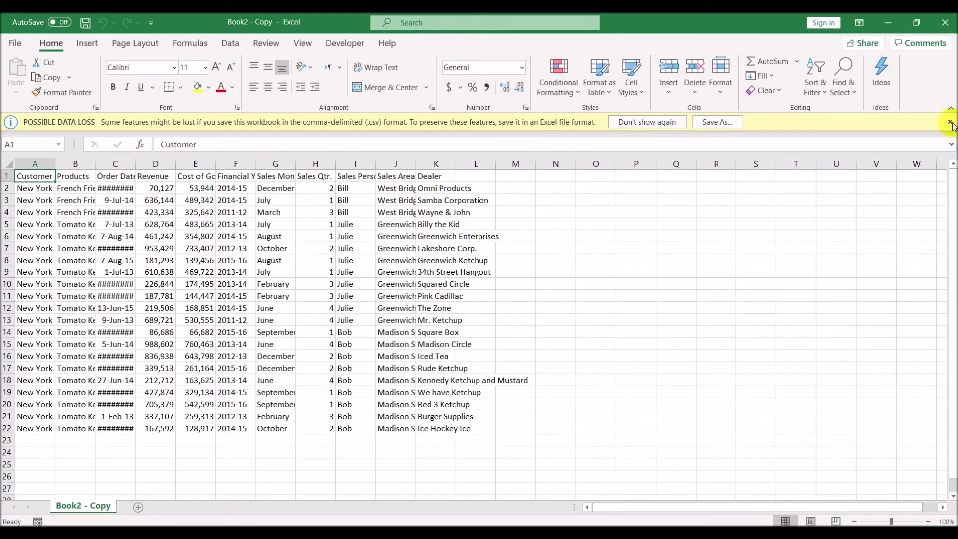
Open the Book2 - Copy file, dismiss the data loss notice, and autofit all column widths
{"action": "left_click", "coordinate": [950, 122]}
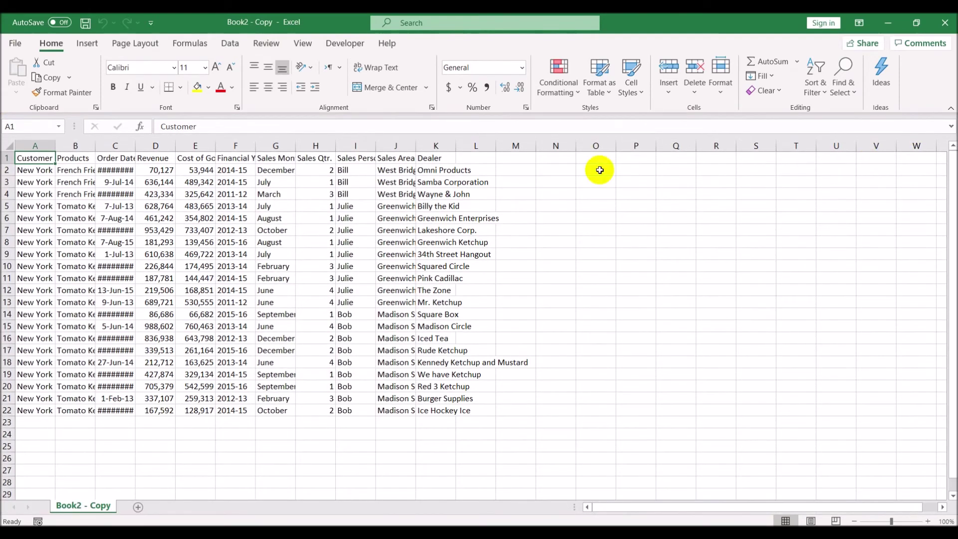
{"action": "left_click", "coordinate": [4, 145]}
{"action": "double_click", "coordinate": [55, 145]}
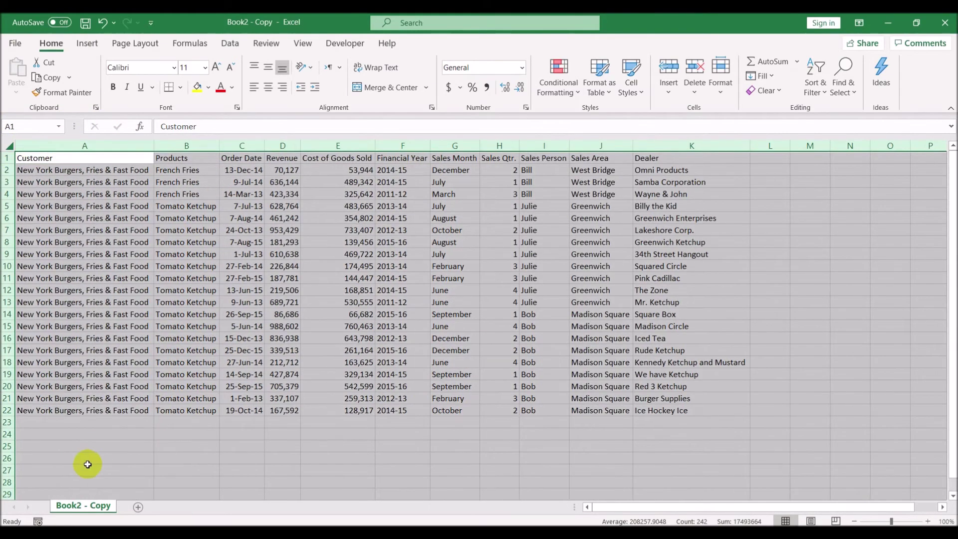
Add a new record in row 23 by copying cells A22:H22 from the last record into it
{"action": "left_click", "coordinate": [123, 408]}
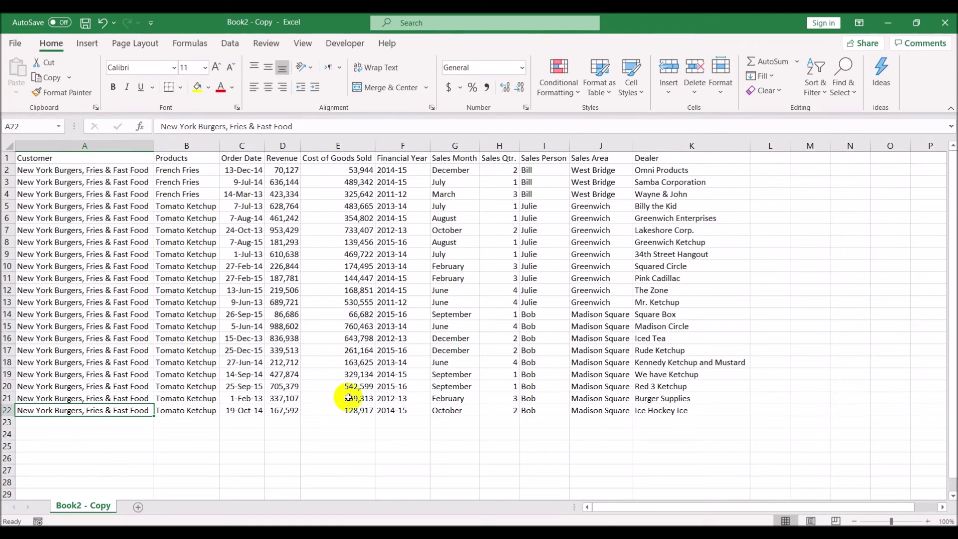
{"action": "key", "text": "shift+Right"}
{"action": "key", "text": "shift+Right"}
{"action": "key", "text": "shift+Right"}
{"action": "key", "text": "shift+Right"}
{"action": "key", "text": "shift+Right"}
{"action": "key", "text": "shift+Right"}
{"action": "key", "text": "shift+Right"}
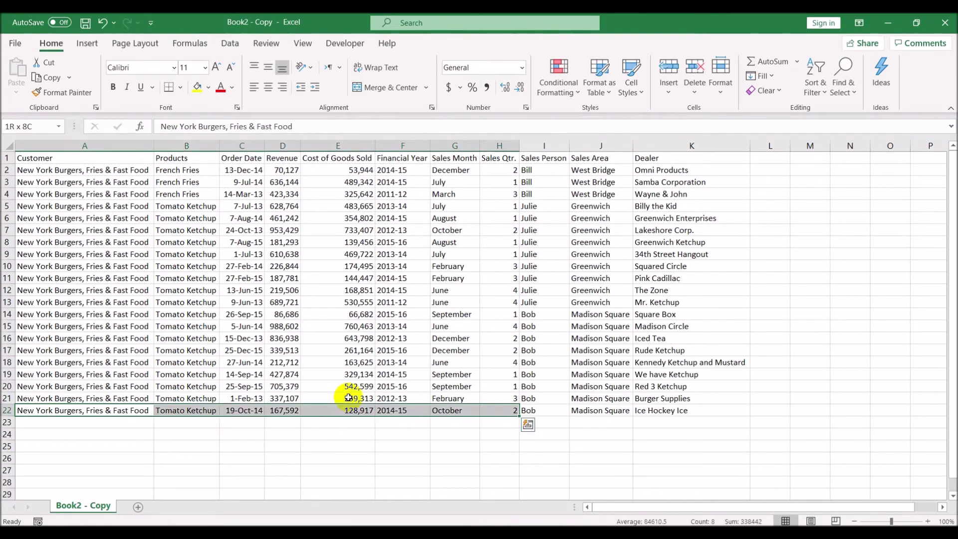
{"action": "key", "text": "ctrl+c"}
{"action": "key", "text": "Down"}
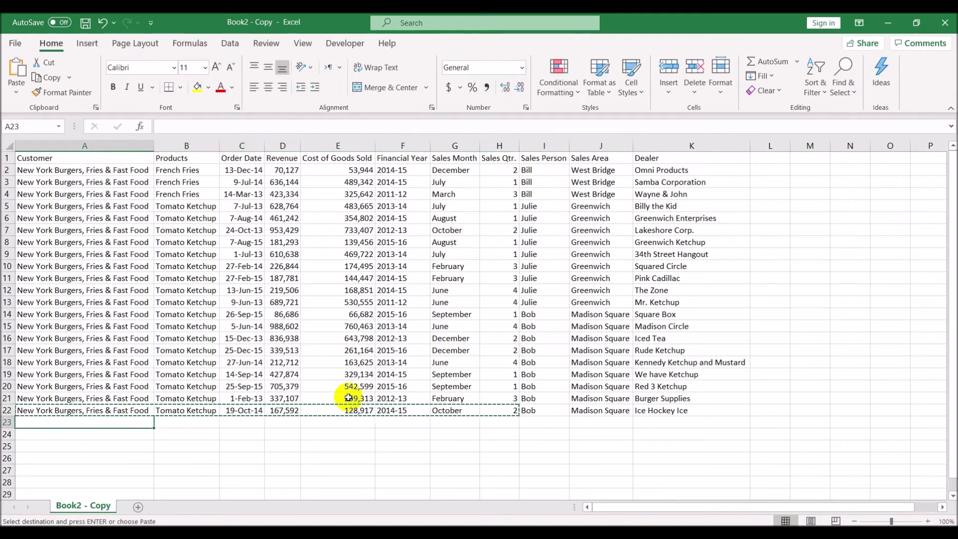
{"action": "key", "text": "ctrl+v"}
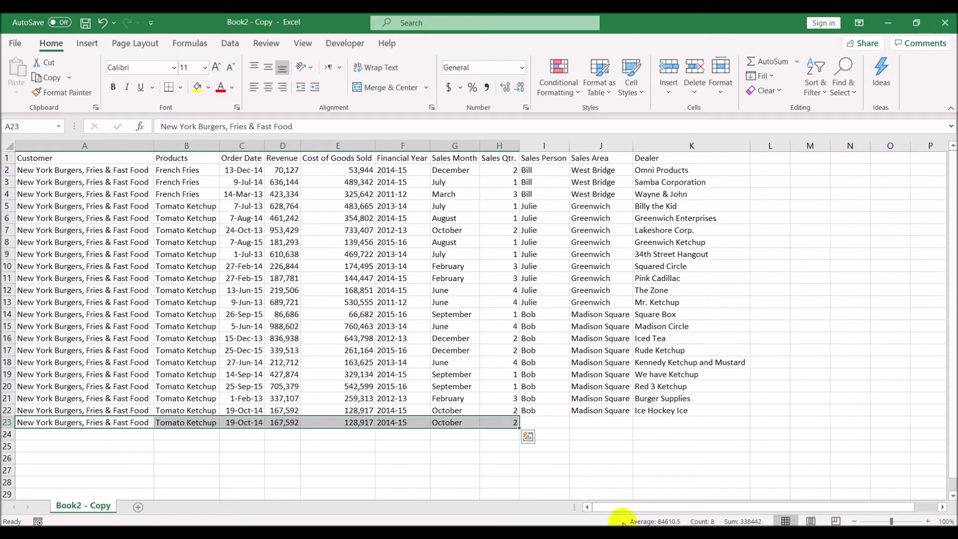
Enter a new sales person's name in cell I23, and copy the sales area and dealer from row 22 into J23:K23
{"action": "left_click", "coordinate": [562, 423]}
{"action": "type", "text": "Irfan"}
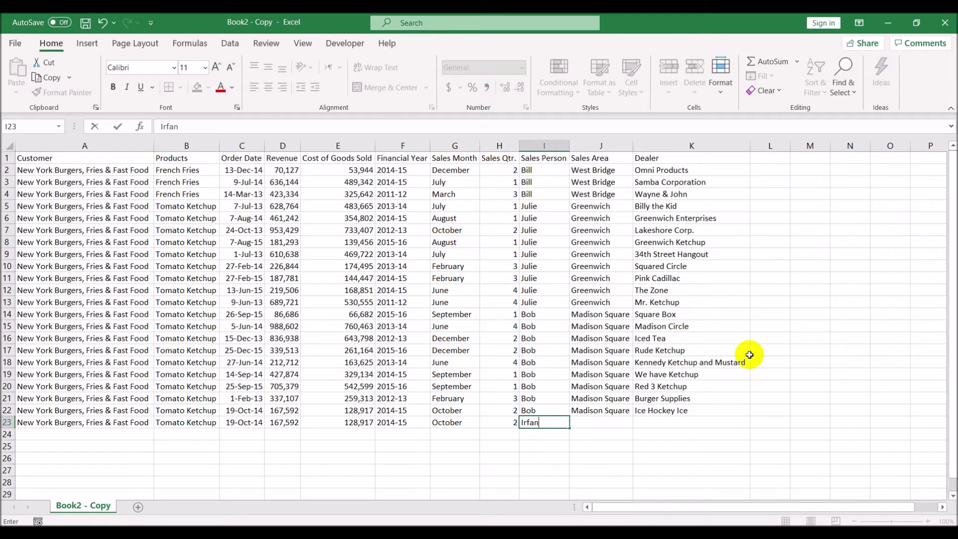
{"action": "key", "text": "Tab"}
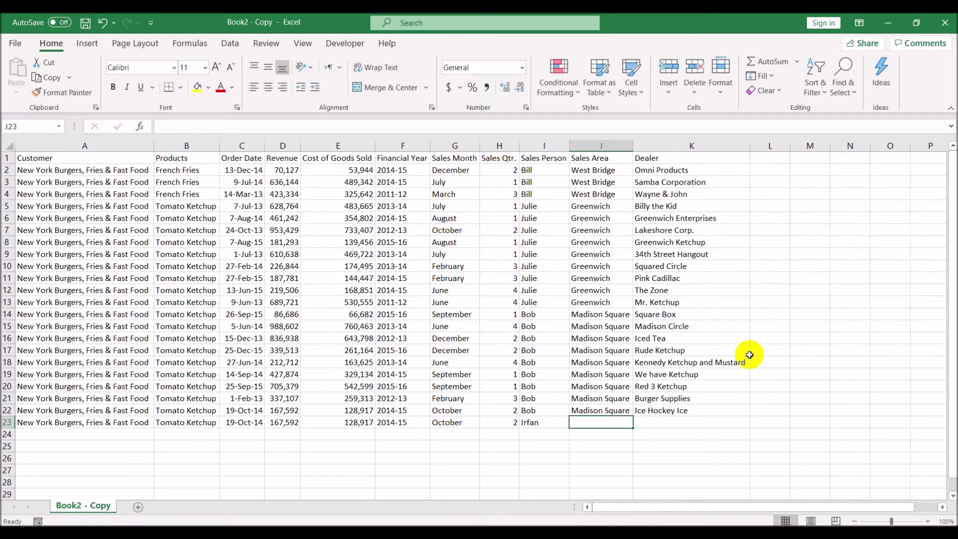
{"action": "mouse_move", "coordinate": [619, 410]}
{"action": "left_mouse_down"}
{"action": "mouse_move", "coordinate": [639, 409]}
{"action": "mouse_move", "coordinate": [614, 417]}
{"action": "left_mouse_up"}
{"action": "key", "text": "ctrl+d"}
{"action": "left_click", "coordinate": [606, 419]}
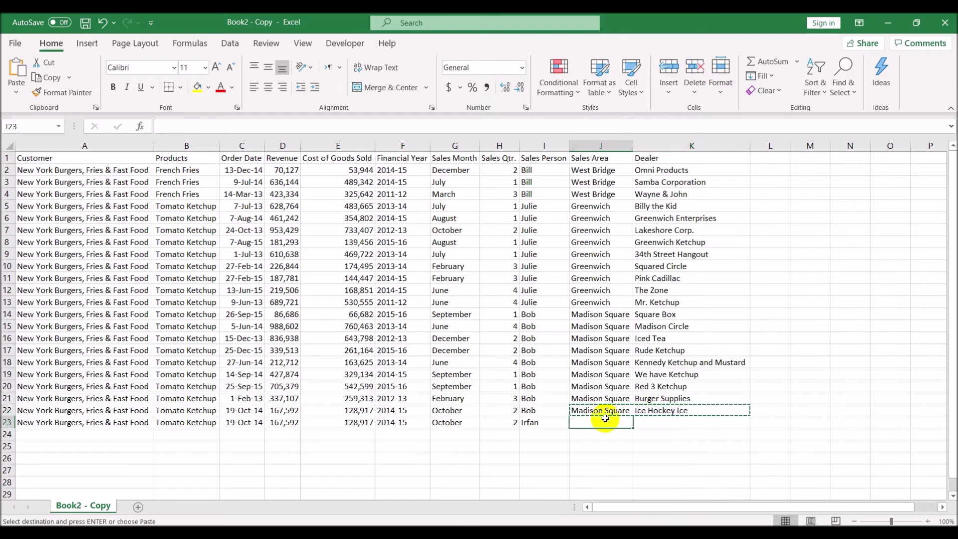
{"action": "key", "text": "shift+Right"}
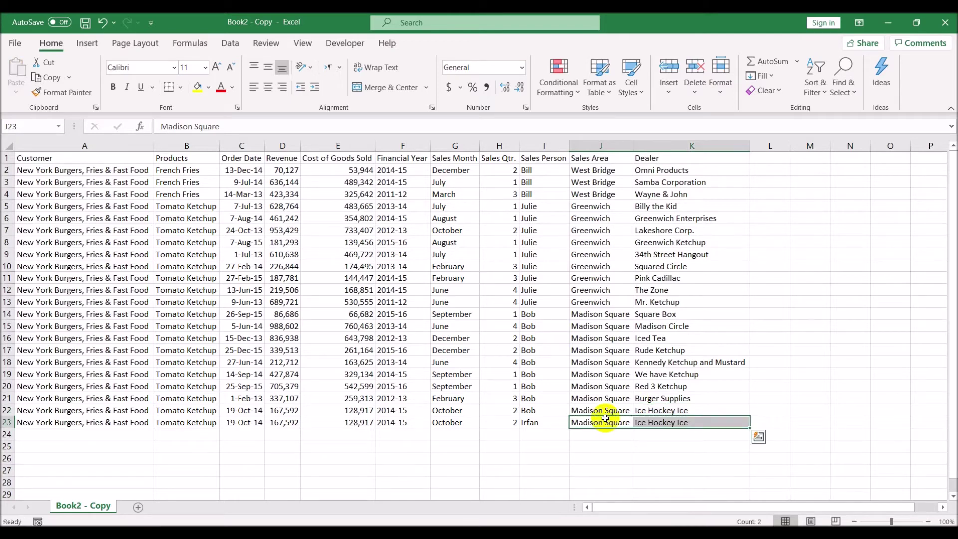
Highlight the new sales person cell I23 with yellow fill, and save the Book2 - Copy file
{"action": "left_click", "coordinate": [528, 423]}
{"action": "left_click", "coordinate": [196, 88]}
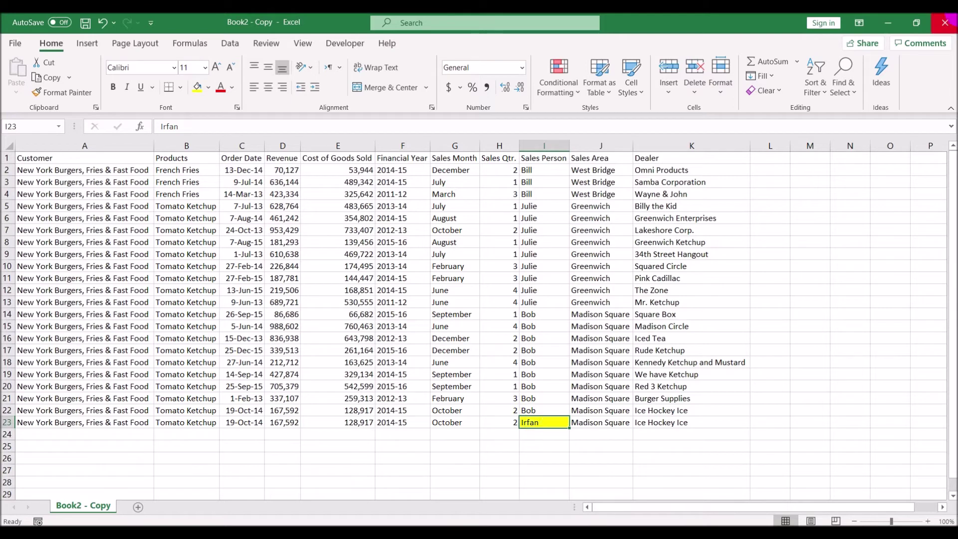
{"action": "left_click", "coordinate": [86, 23]}
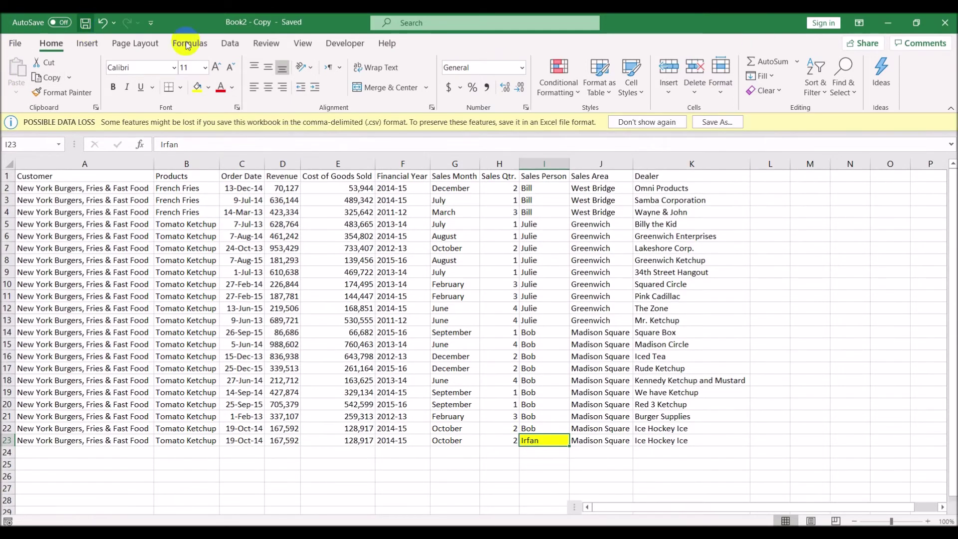
Close the Book2 - Copy file, and close Book2 without saving its changes
{"action": "left_click", "coordinate": [945, 23]}
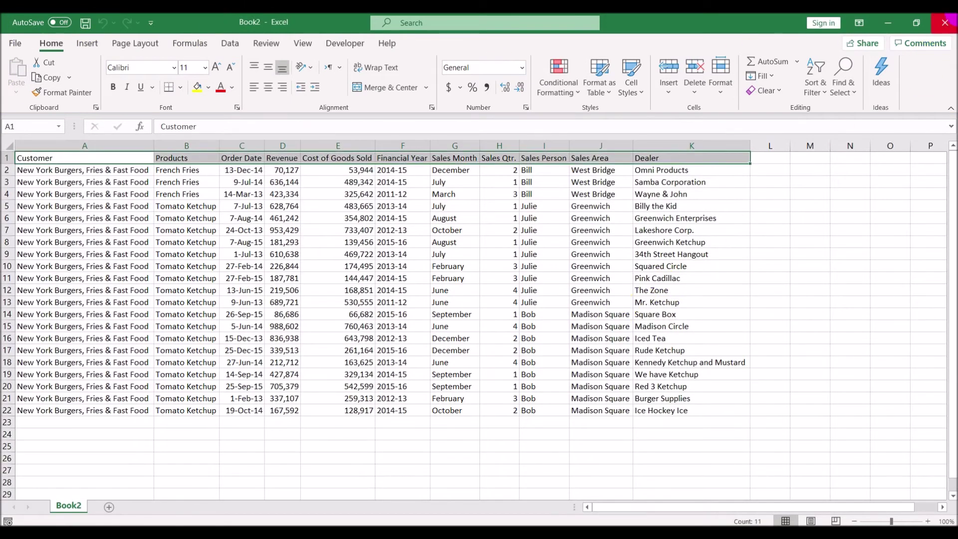
{"action": "left_click", "coordinate": [946, 23]}
{"action": "left_click", "coordinate": [478, 289]}
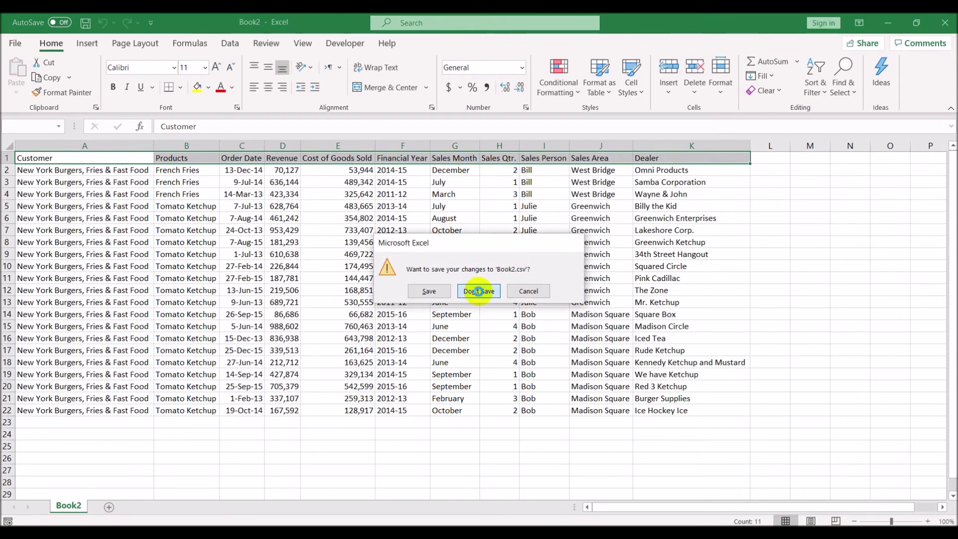
Close Book1.csv without saving its changes, and refresh the combined query table on Sheet2
{"action": "left_click", "coordinate": [952, 24]}
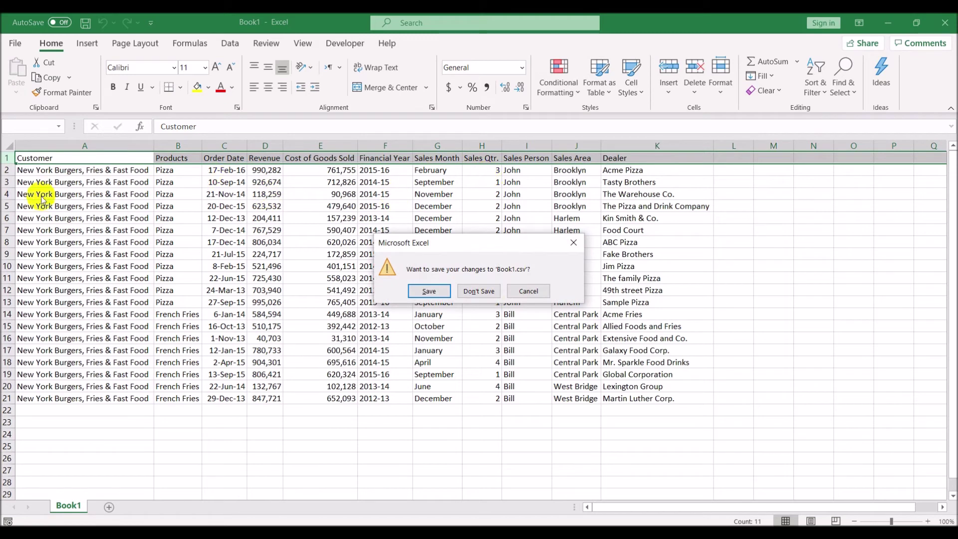
{"action": "left_click", "coordinate": [480, 291]}
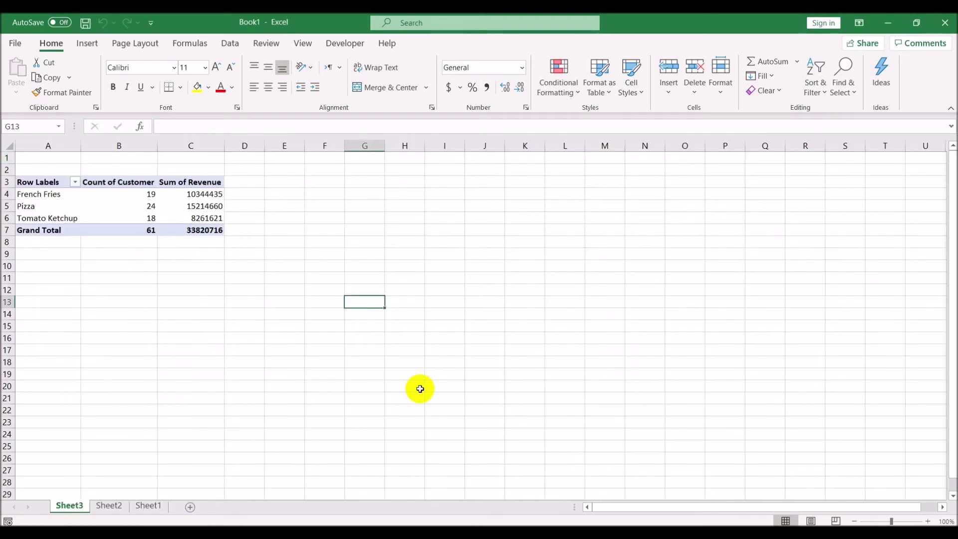
{"action": "left_click", "coordinate": [117, 514]}
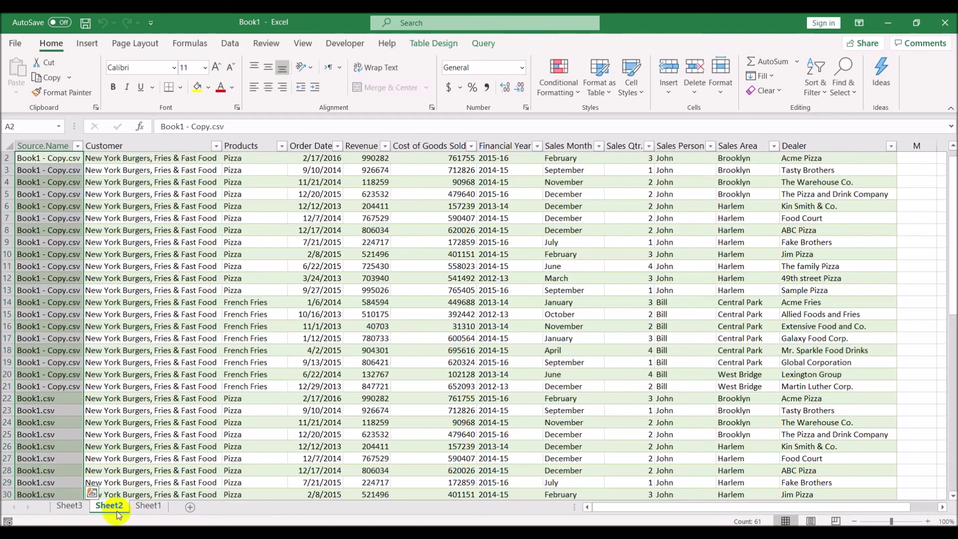
{"action": "left_click", "coordinate": [253, 231]}
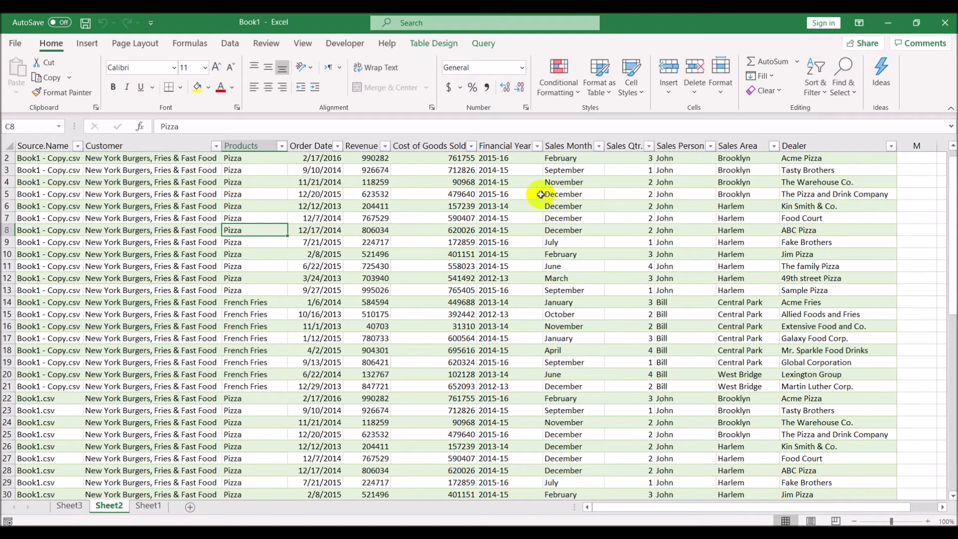
{"action": "right_click", "coordinate": [274, 228]}
{"action": "left_click", "coordinate": [299, 255]}
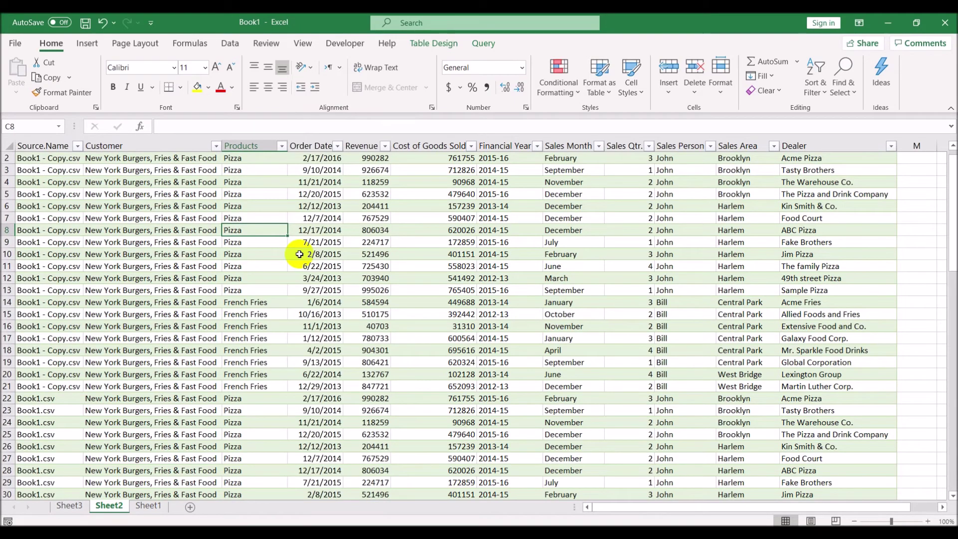
Check the rows of the combined table on Sheet2 down to its end, and refresh the table again
{"action": "scroll", "coordinate": [299, 255], "scroll_direction": "down", "scroll_amount": 19}
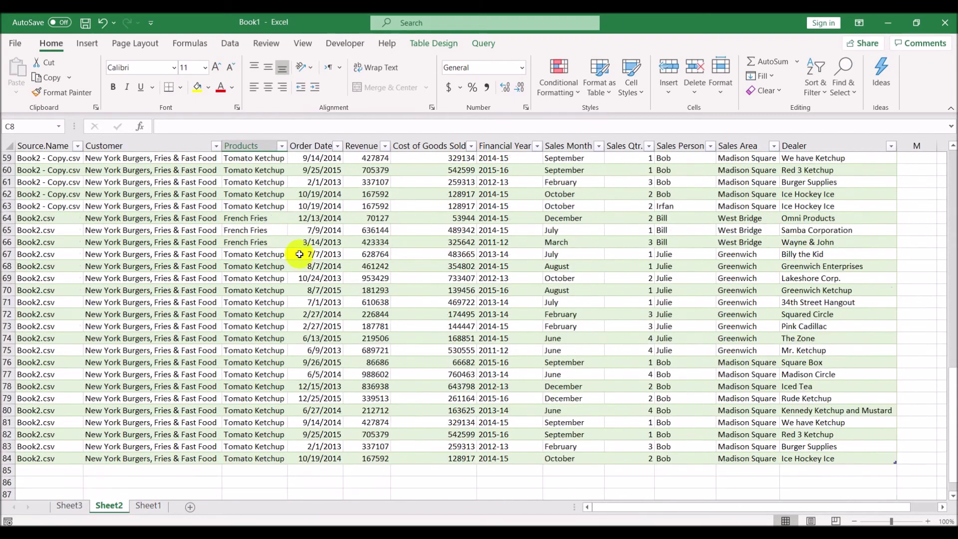
{"action": "scroll", "coordinate": [299, 255], "scroll_direction": "down", "scroll_amount": 1}
{"action": "scroll", "coordinate": [298, 254], "scroll_direction": "up", "scroll_amount": 14}
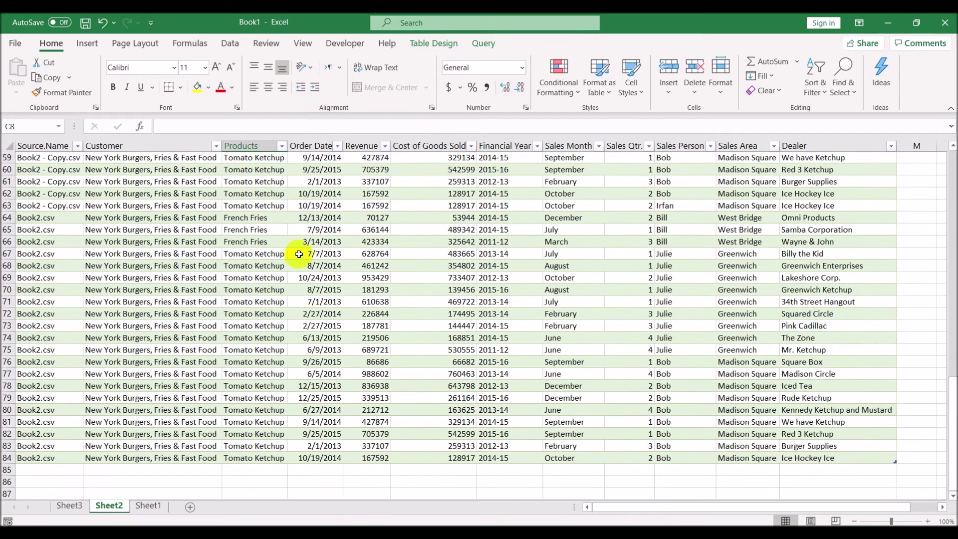
{"action": "scroll", "coordinate": [299, 255], "scroll_direction": "up", "scroll_amount": 6}
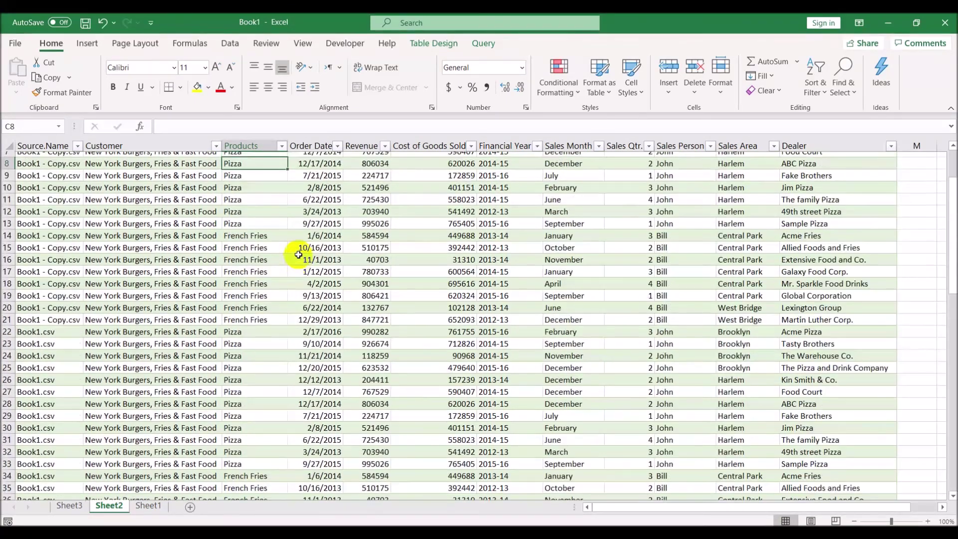
{"action": "right_click", "coordinate": [396, 293]}
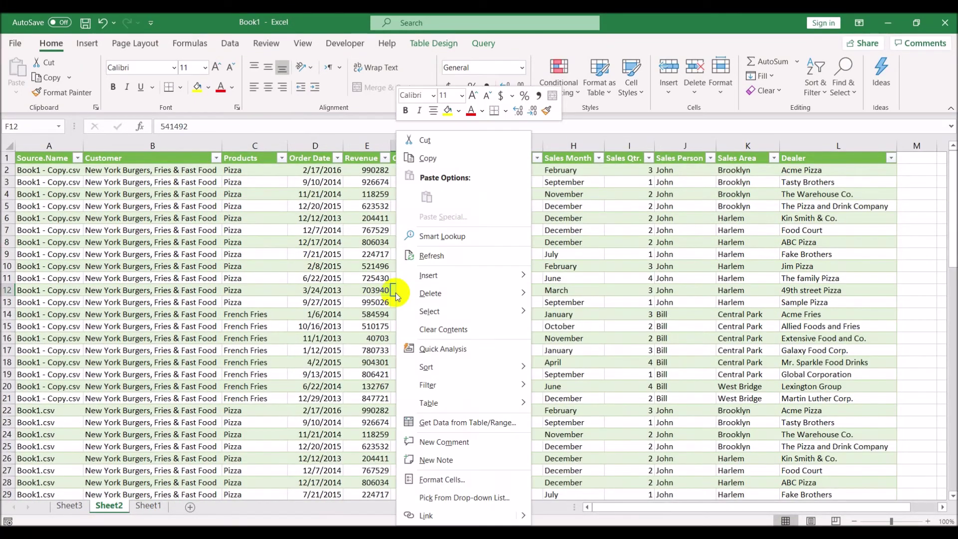
{"action": "left_click", "coordinate": [465, 257]}
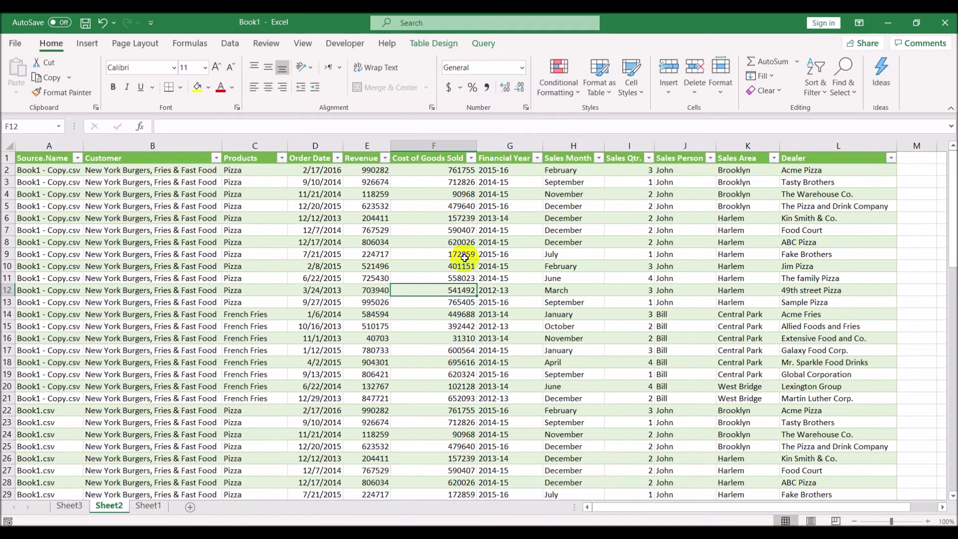
{"action": "scroll", "coordinate": [403, 274], "scroll_direction": "down", "scroll_amount": 7}
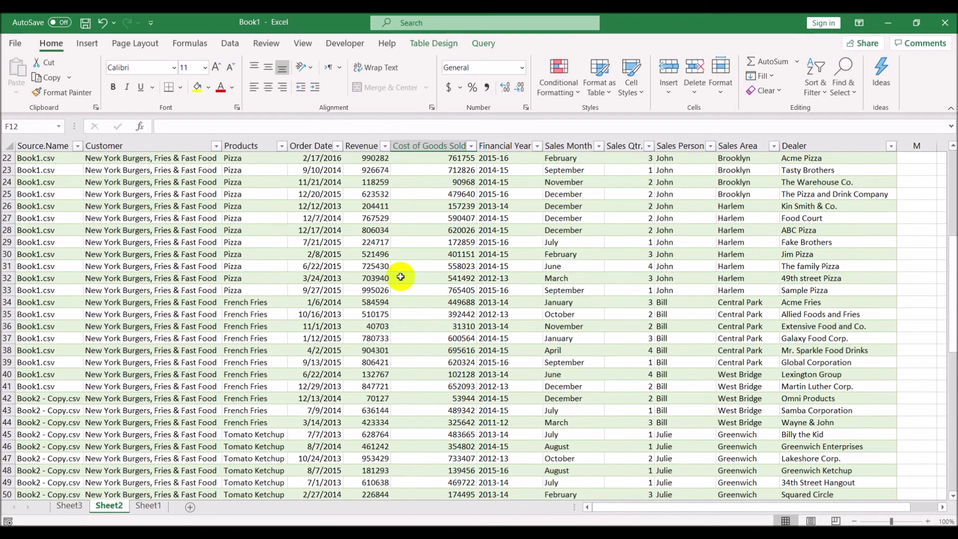
{"action": "scroll", "coordinate": [401, 277], "scroll_direction": "down", "scroll_amount": 16}
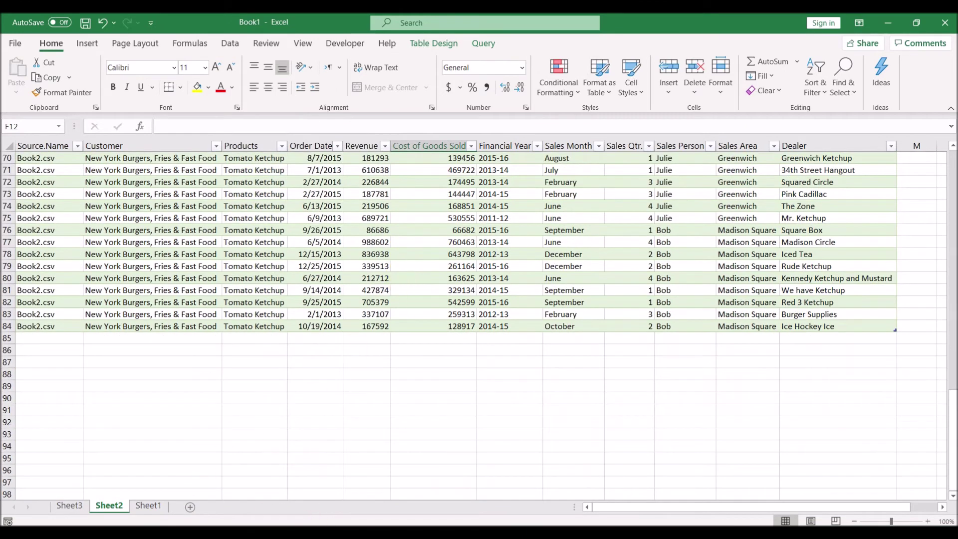
Open Book2 - Copy from the Power Query Files folder and fit all column widths to check the added record in row 23
{"action": "key", "text": "alt+Tab"}
{"action": "left_click", "coordinate": [417, 328]}
{"action": "left_click", "coordinate": [433, 186]}
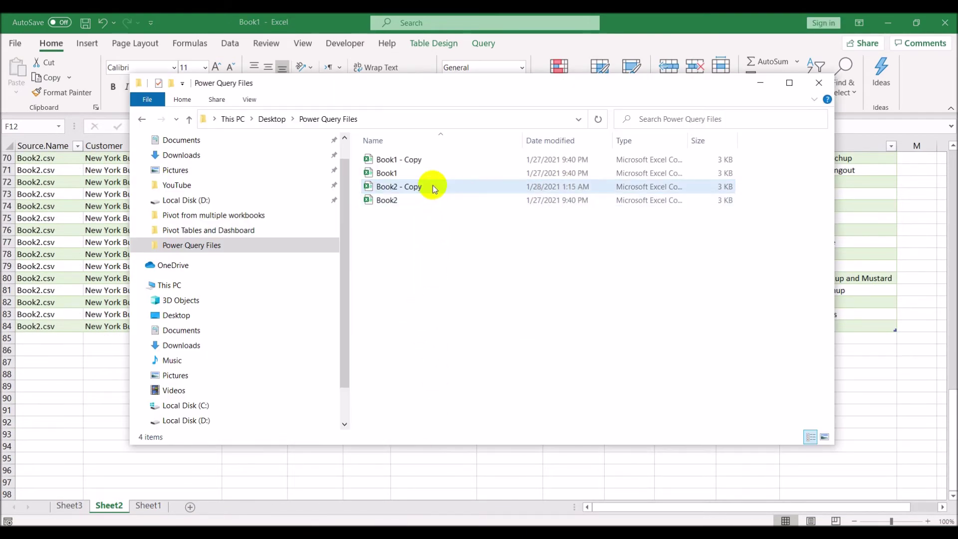
{"action": "key", "text": "alt+Tab"}
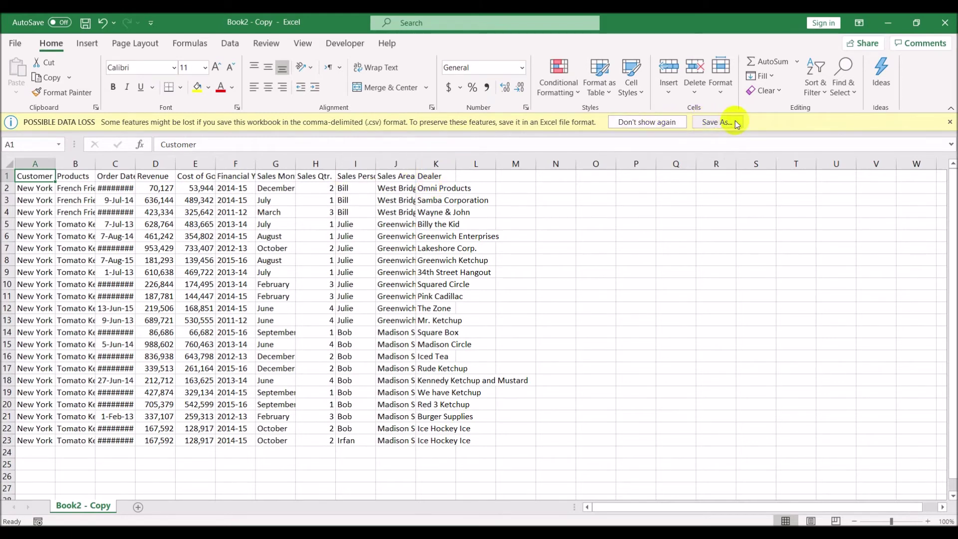
{"action": "left_click", "coordinate": [950, 122]}
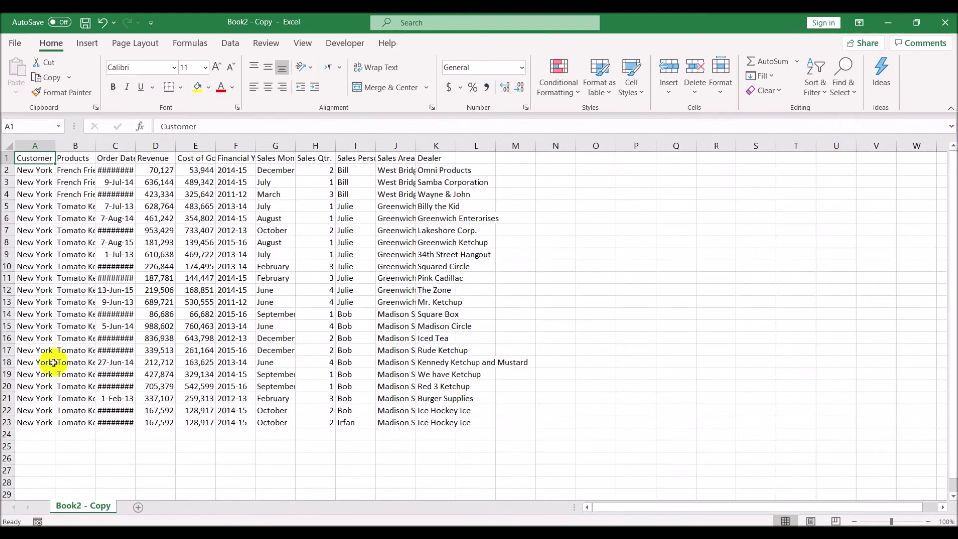
{"action": "left_click", "coordinate": [39, 423]}
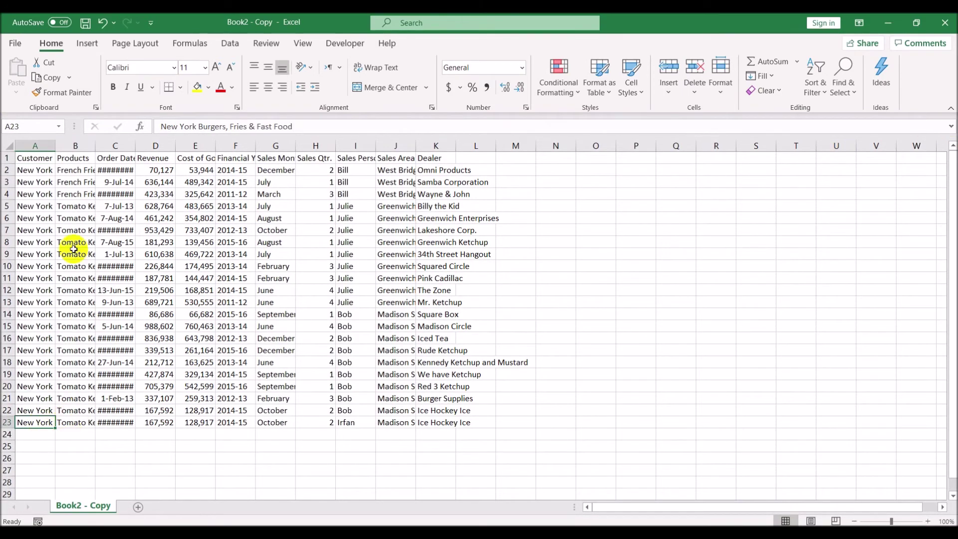
{"action": "left_click", "coordinate": [9, 145]}
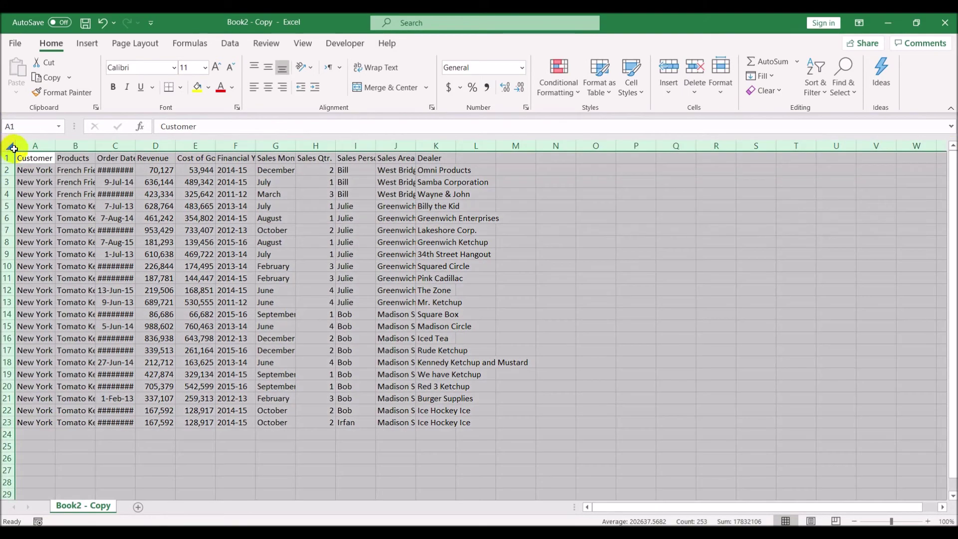
{"action": "double_click", "coordinate": [52, 144]}
{"action": "left_click", "coordinate": [533, 424]}
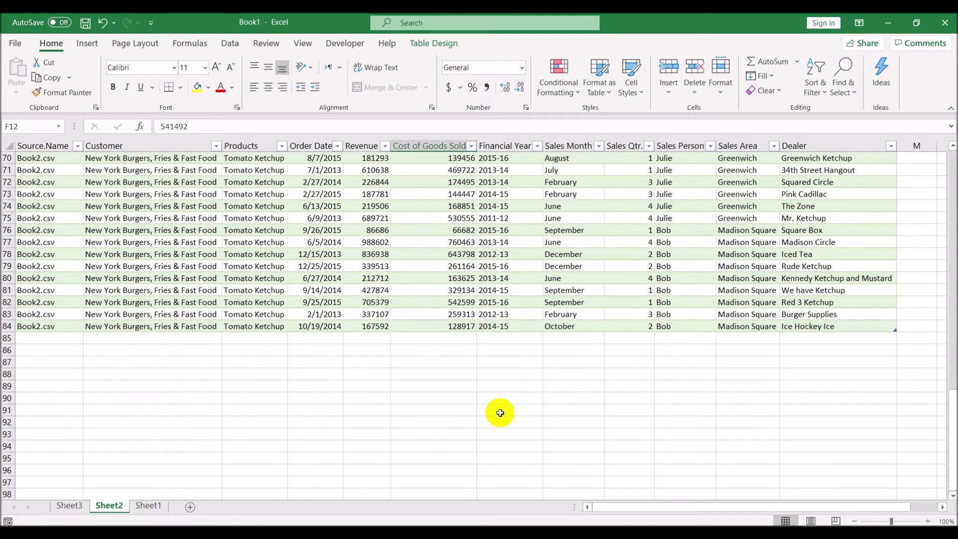
Filter the Sales Person column of the Sheet2 table to show only the newly added sales person
{"action": "scroll", "coordinate": [495, 413], "scroll_direction": "up", "scroll_amount": 20}
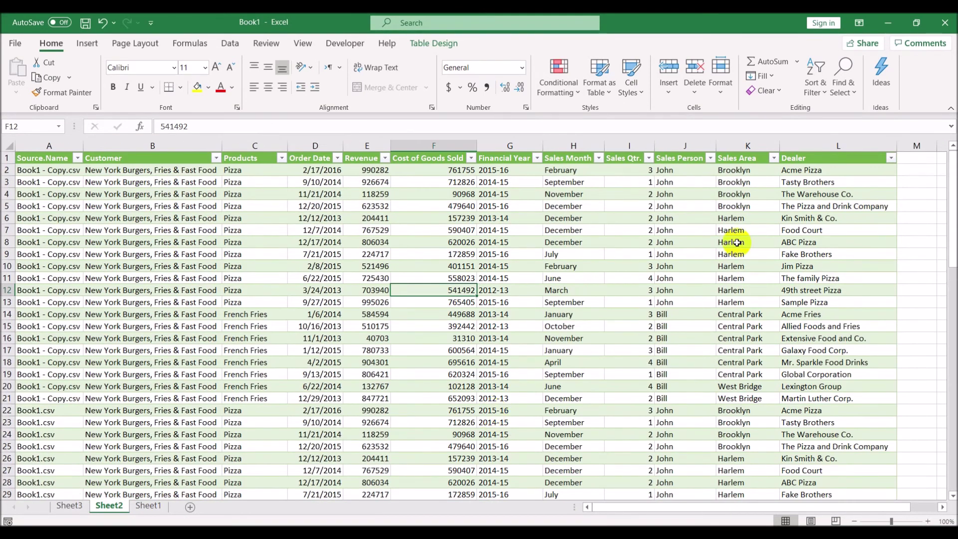
{"action": "left_click", "coordinate": [710, 158]}
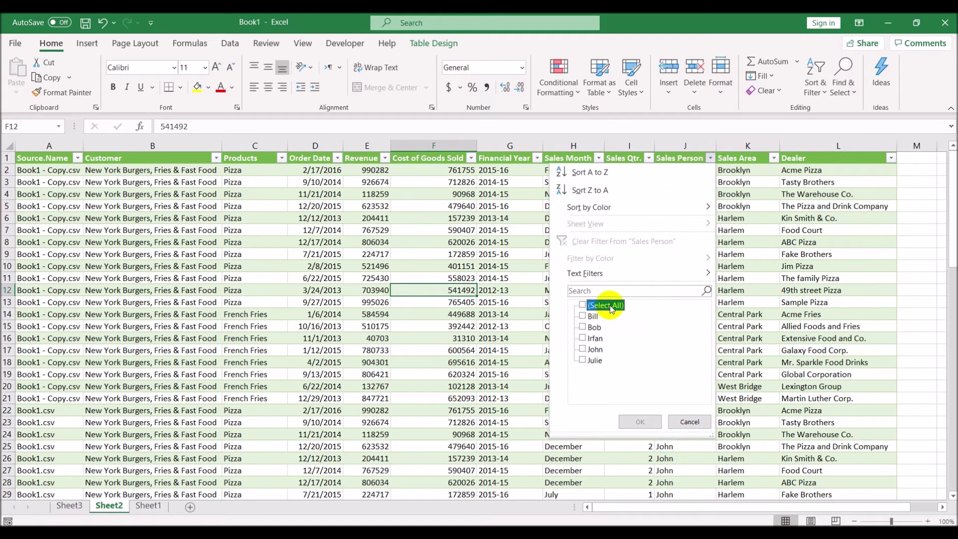
{"action": "left_click", "coordinate": [601, 305]}
{"action": "left_click", "coordinate": [594, 338]}
{"action": "left_click", "coordinate": [640, 421]}
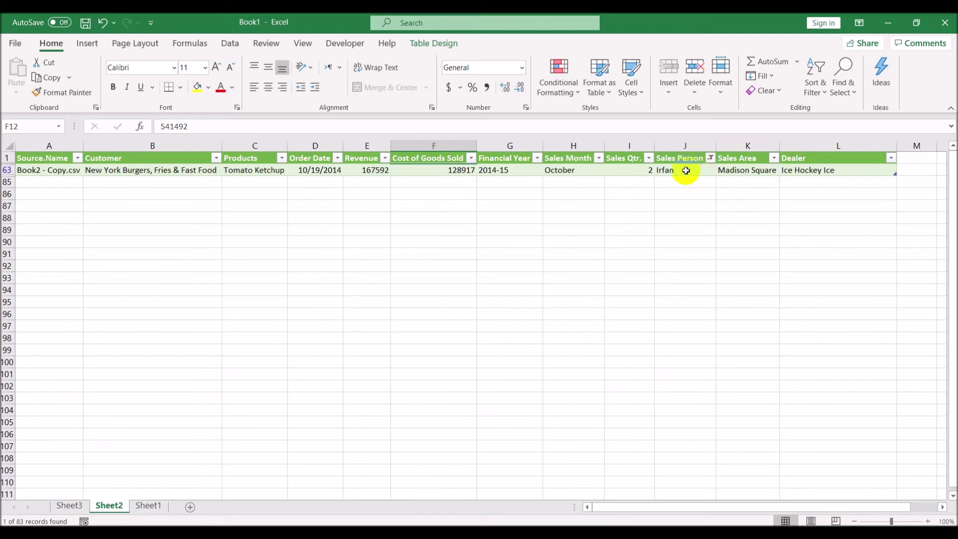
Restore all sales persons in the Sales Person filter of the Sheet2 table
{"action": "left_click", "coordinate": [711, 159]}
{"action": "left_click", "coordinate": [560, 314]}
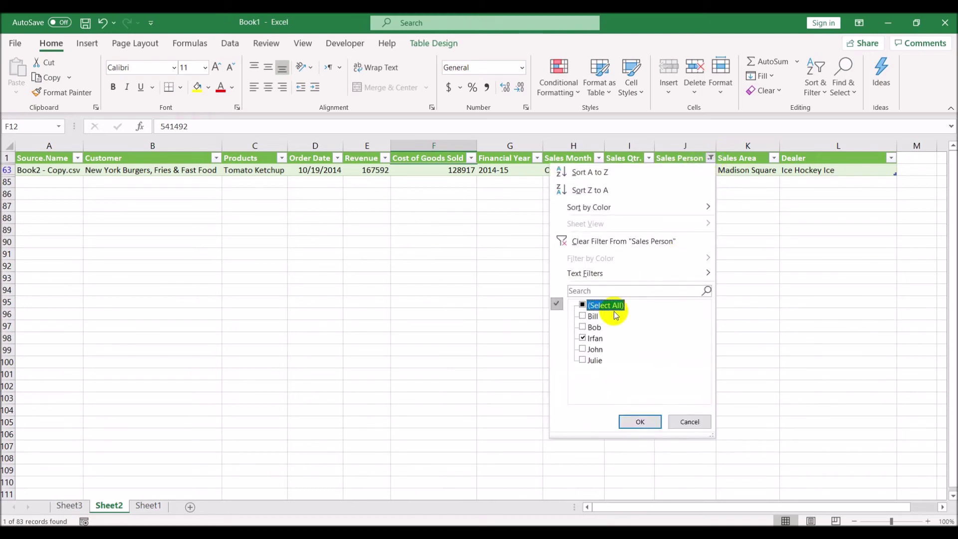
{"action": "left_click", "coordinate": [583, 305]}
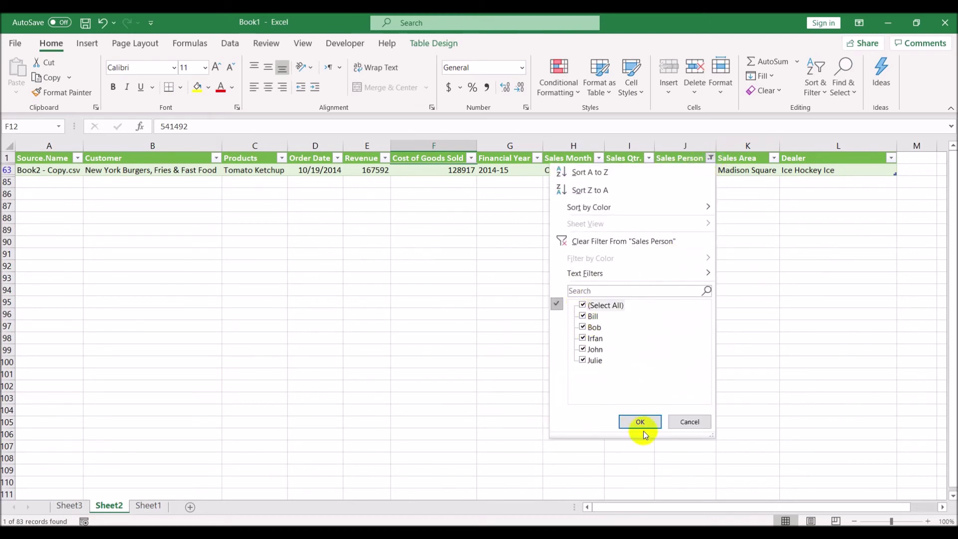
{"action": "left_click", "coordinate": [639, 424]}
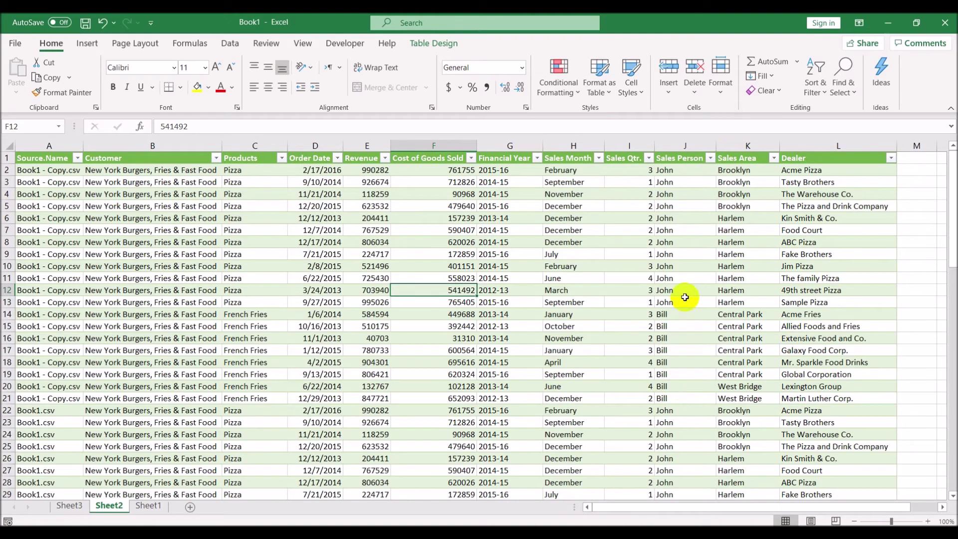
Locate the new sales person's record in the unfiltered Sheet2 table and select its Sales Person cell J63
{"action": "scroll", "coordinate": [685, 264], "scroll_direction": "down", "scroll_amount": 3}
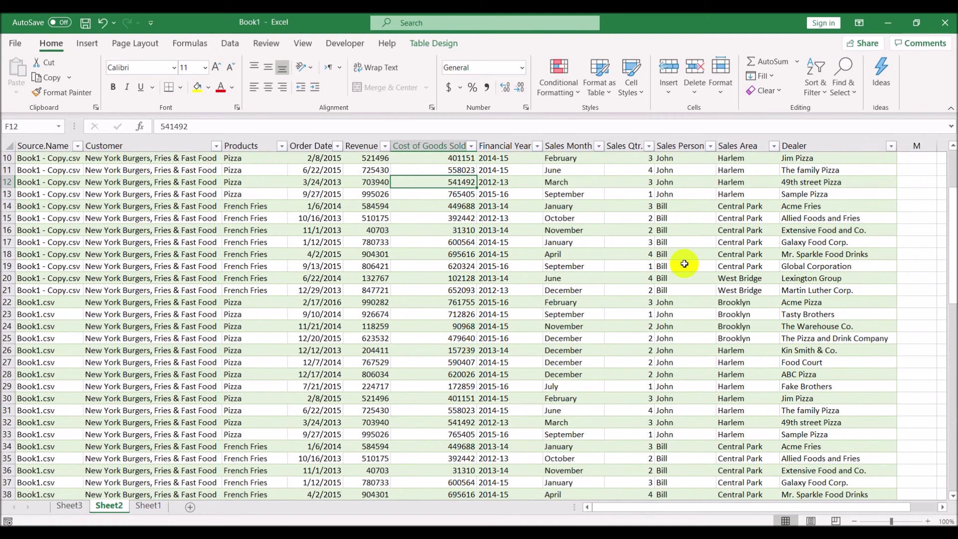
{"action": "scroll", "coordinate": [685, 264], "scroll_direction": "down", "scroll_amount": 6}
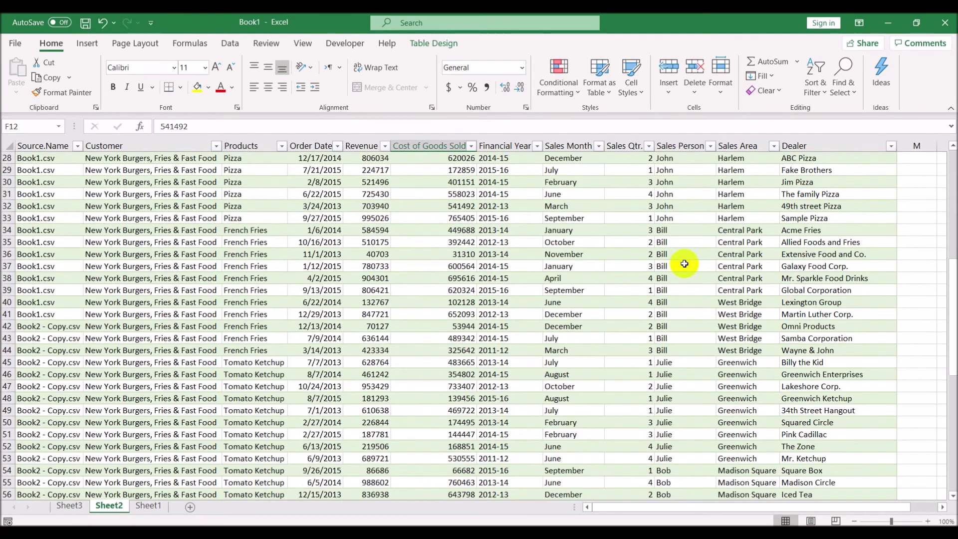
{"action": "scroll", "coordinate": [685, 264], "scroll_direction": "down", "scroll_amount": 5}
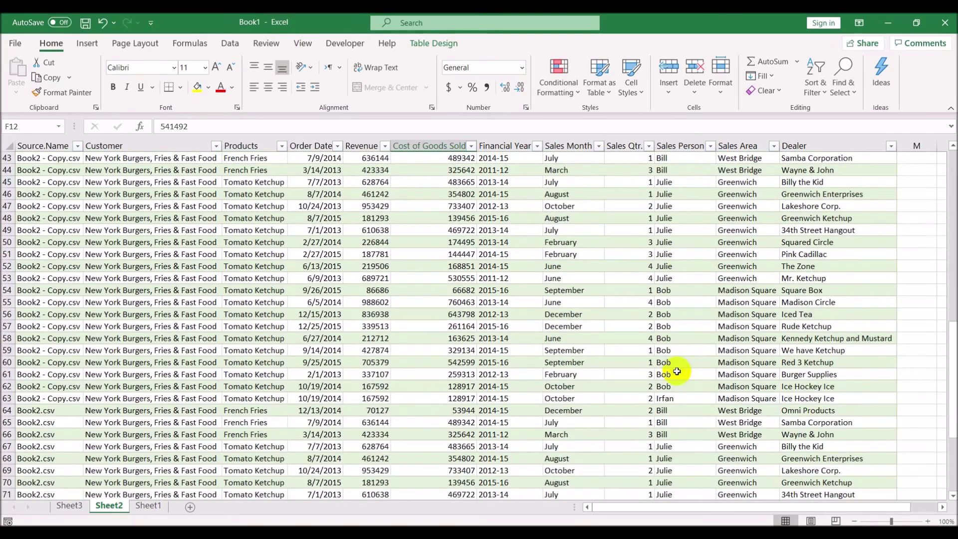
{"action": "left_click", "coordinate": [677, 398]}
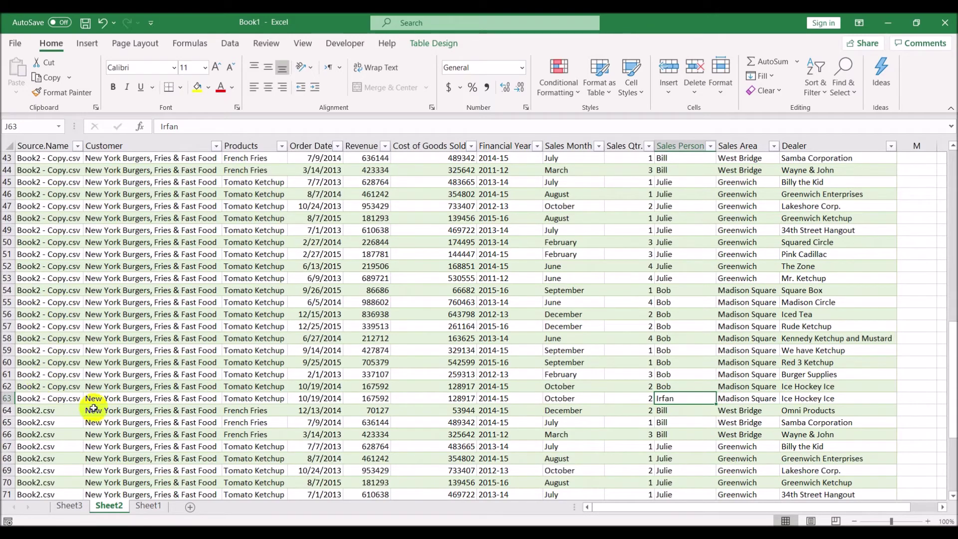
Refresh the pivot table on Sheet3 to bring in the updated combined data
{"action": "left_click", "coordinate": [81, 508]}
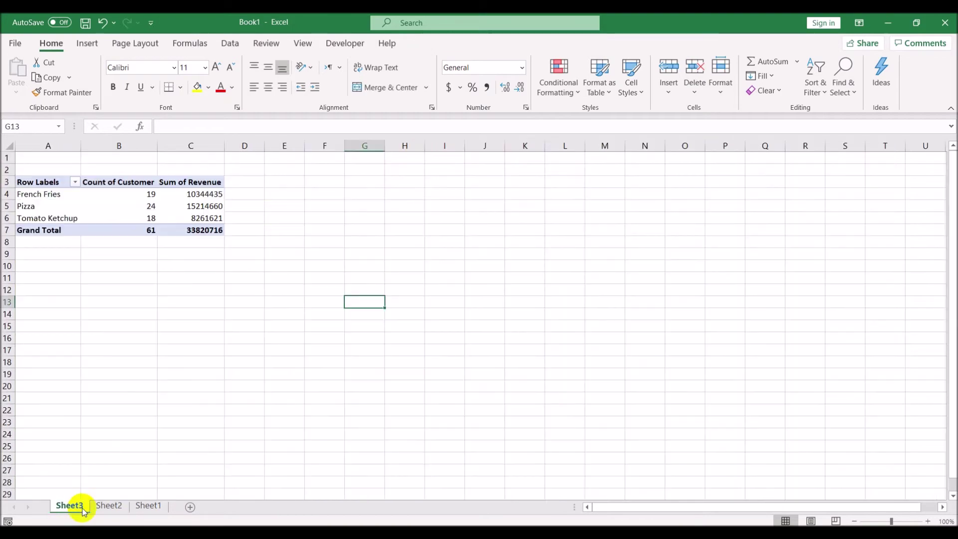
{"action": "right_click", "coordinate": [132, 208]}
{"action": "left_click", "coordinate": [175, 274]}
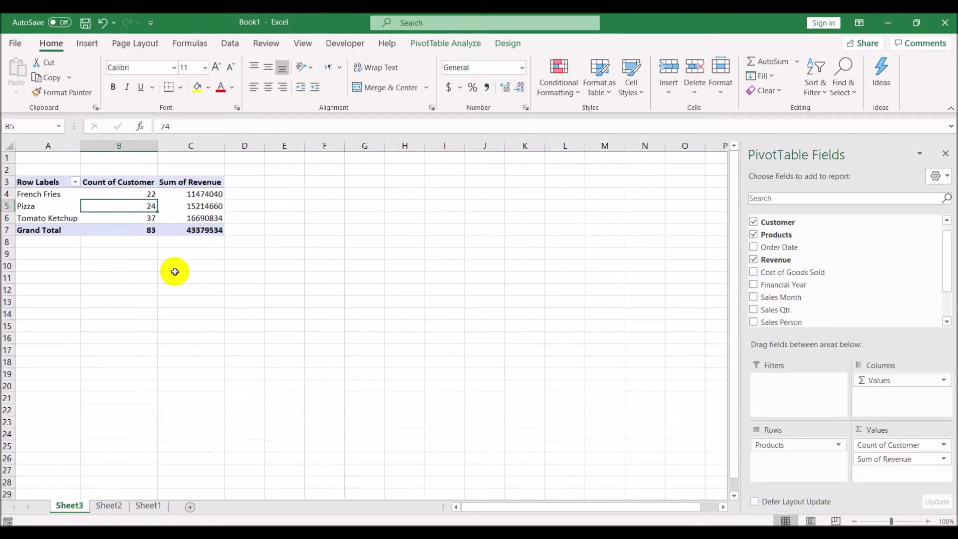
{"action": "mouse_move", "coordinate": [165, 212]}
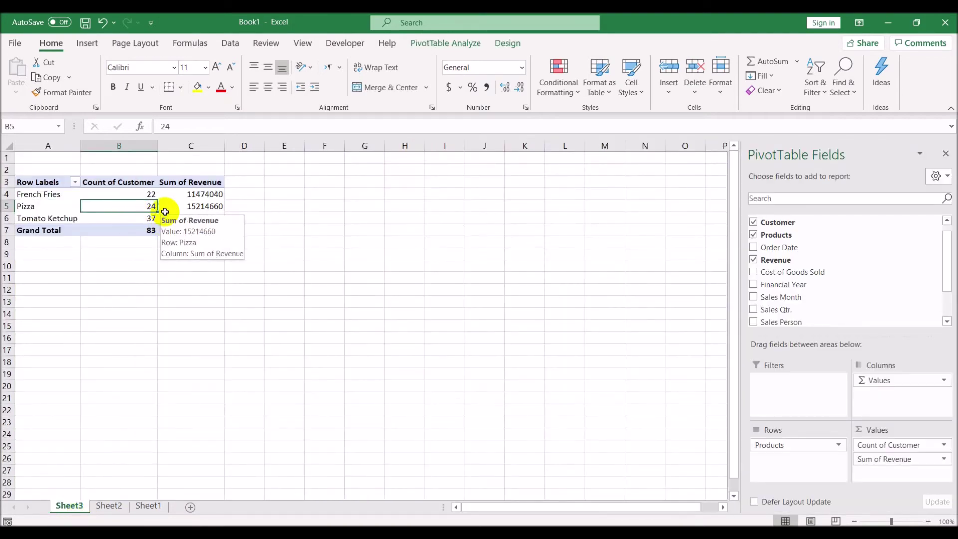
Add the Sales Person field to the rows of the Sheet3 pivot table
{"action": "left_click", "coordinate": [108, 506]}
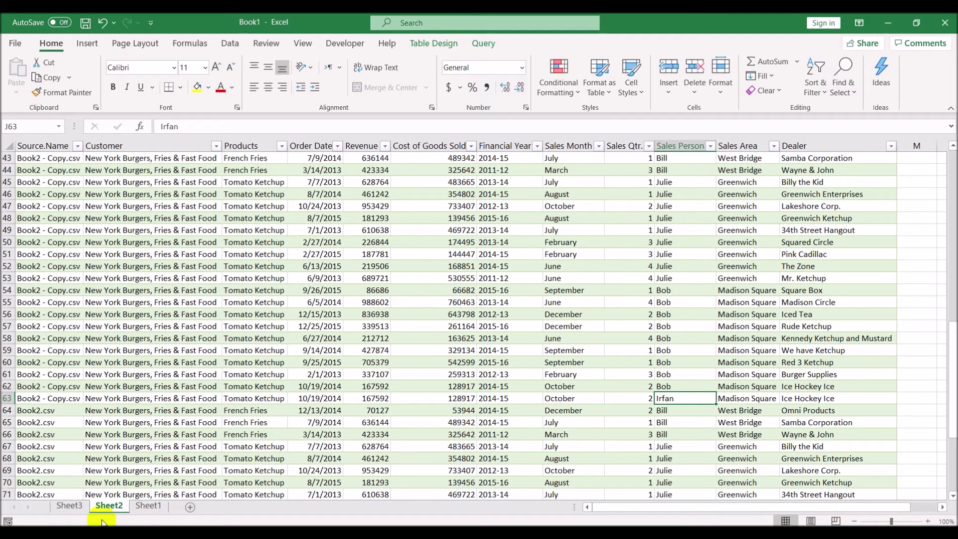
{"action": "left_click", "coordinate": [69, 506]}
{"action": "scroll", "coordinate": [873, 282], "scroll_direction": "down", "scroll_amount": 1}
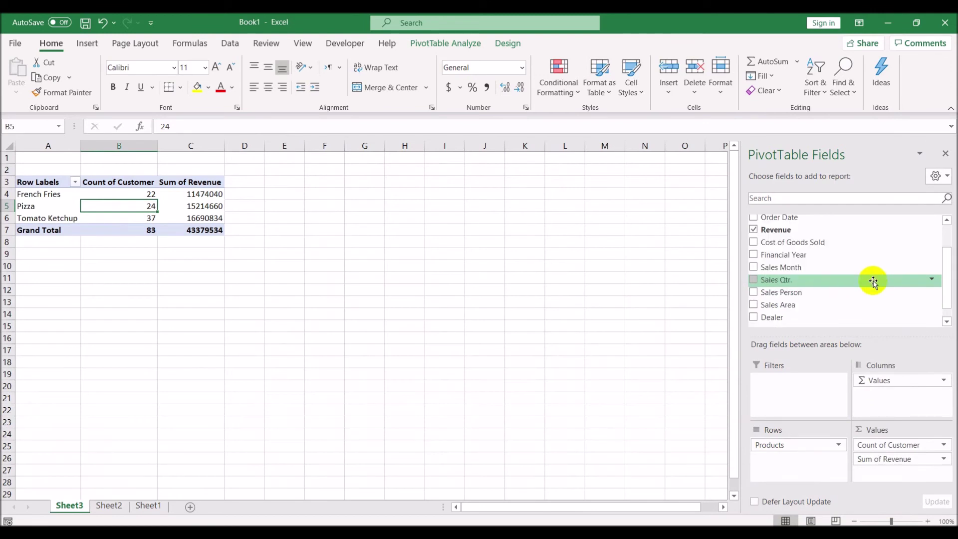
{"action": "left_click_drag", "start_coordinate": [814, 298], "coordinate": [792, 434]}
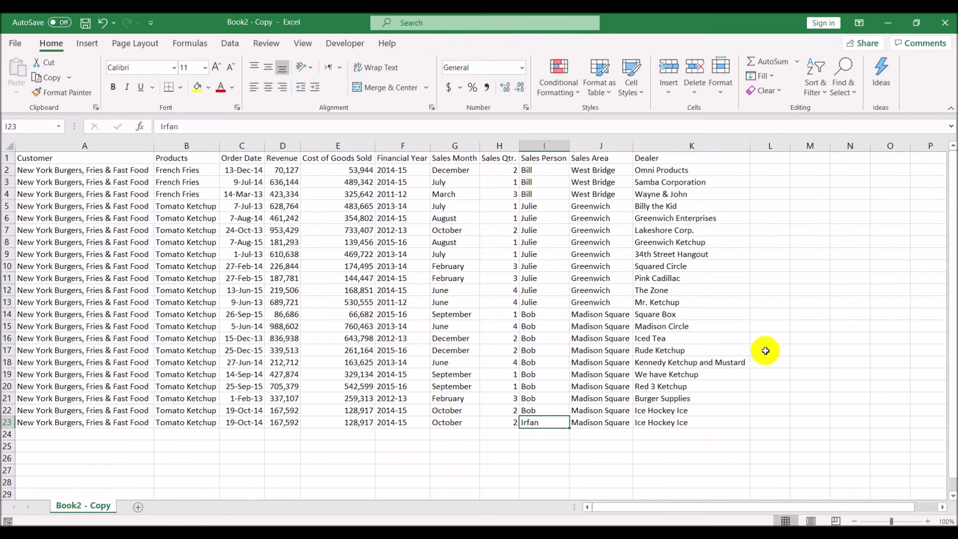
Save and close Book2 - Copy.csv, and duplicate that file within the Power Query Files folder
{"action": "left_click", "coordinate": [954, 22]}
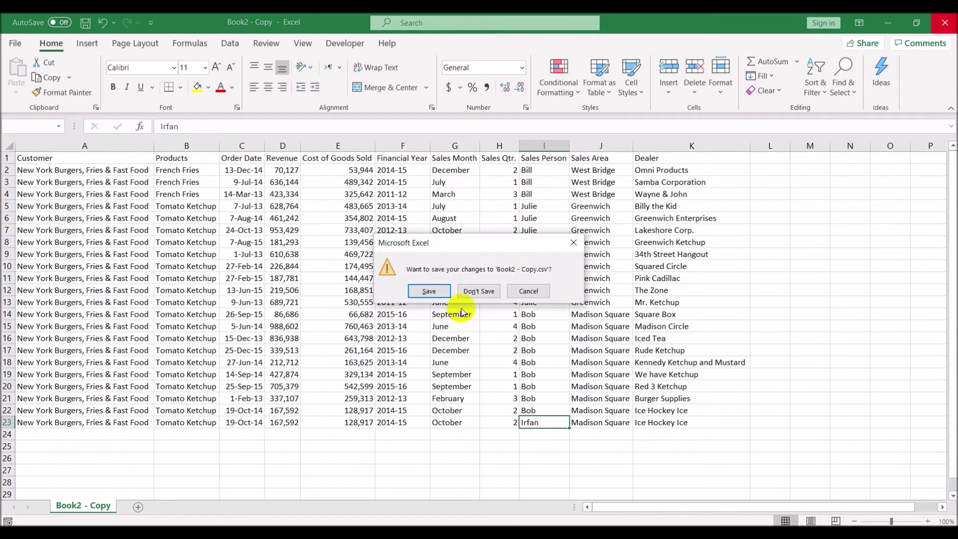
{"action": "left_click", "coordinate": [434, 290]}
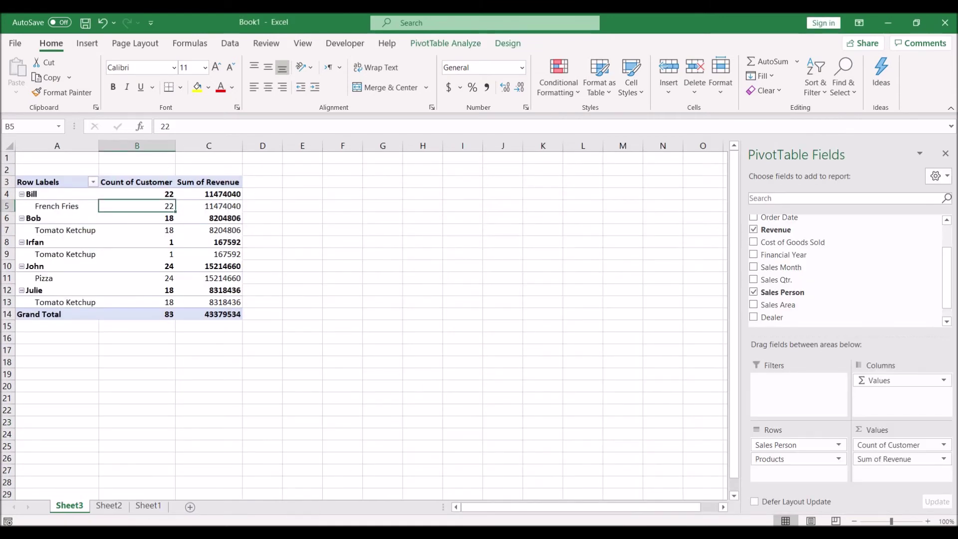
{"action": "left_click", "coordinate": [357, 516]}
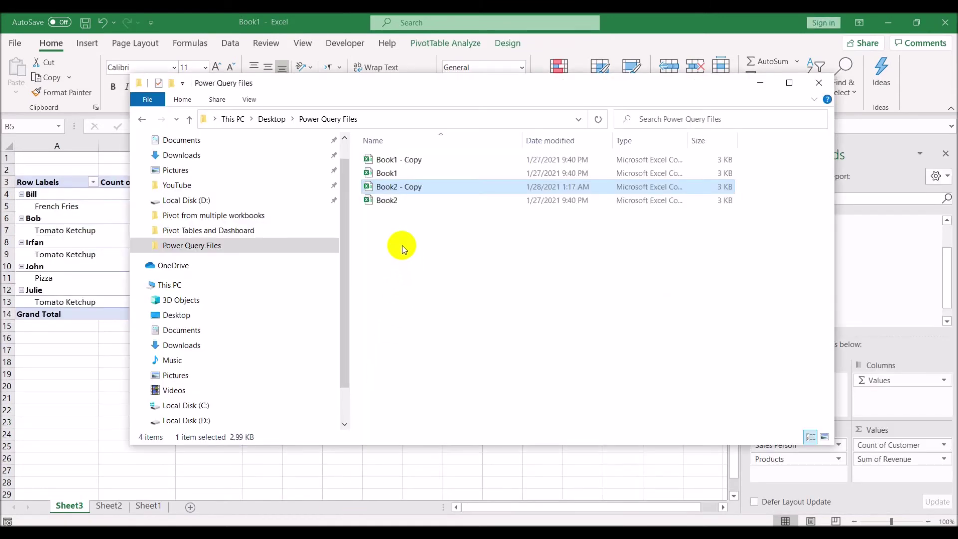
{"action": "left_click", "coordinate": [386, 201]}
{"action": "left_click", "coordinate": [429, 186]}
{"action": "key", "text": "ctrl+c"}
{"action": "key", "text": "ctrl+v"}
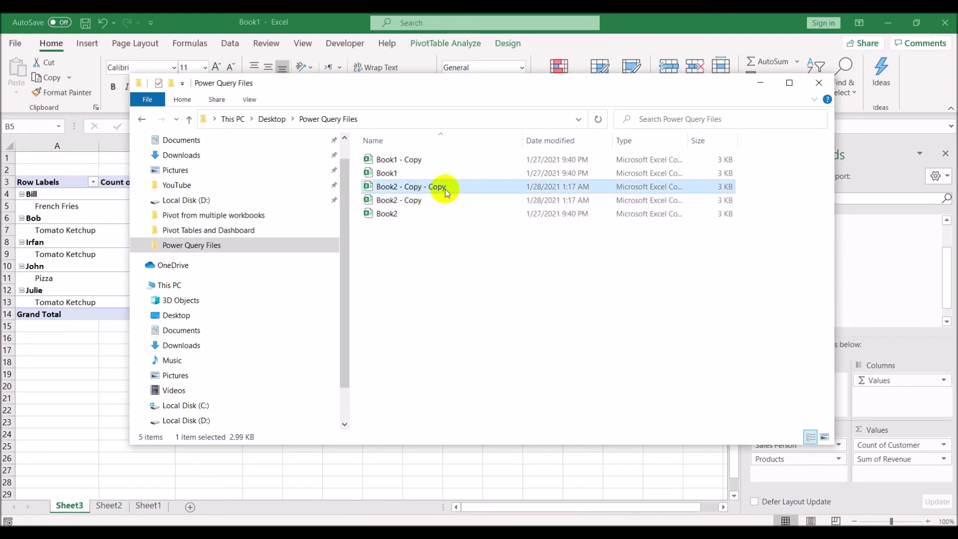
Open the Book2 - Copy - Copy file in Excel and autofit the width of all its columns
{"action": "key", "text": "alt+F4"}
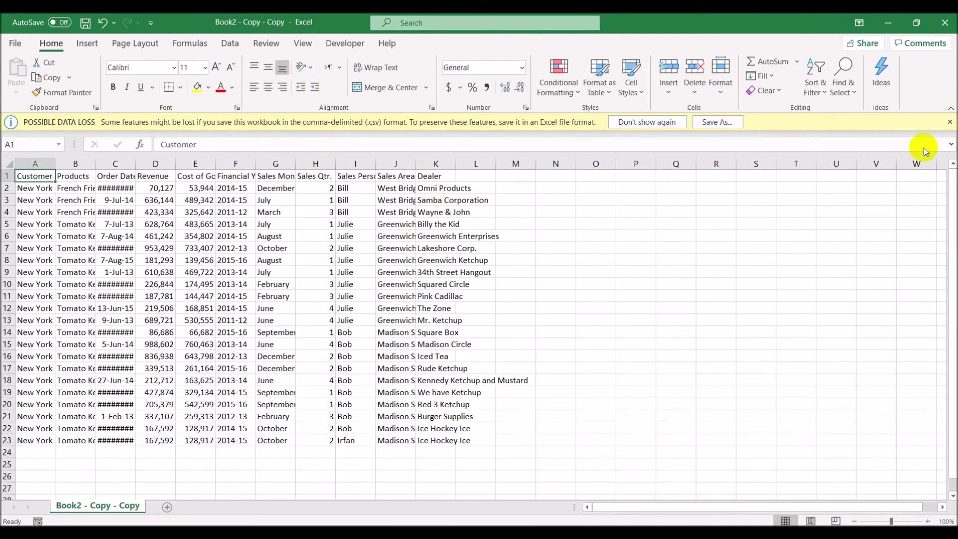
{"action": "left_click", "coordinate": [950, 122]}
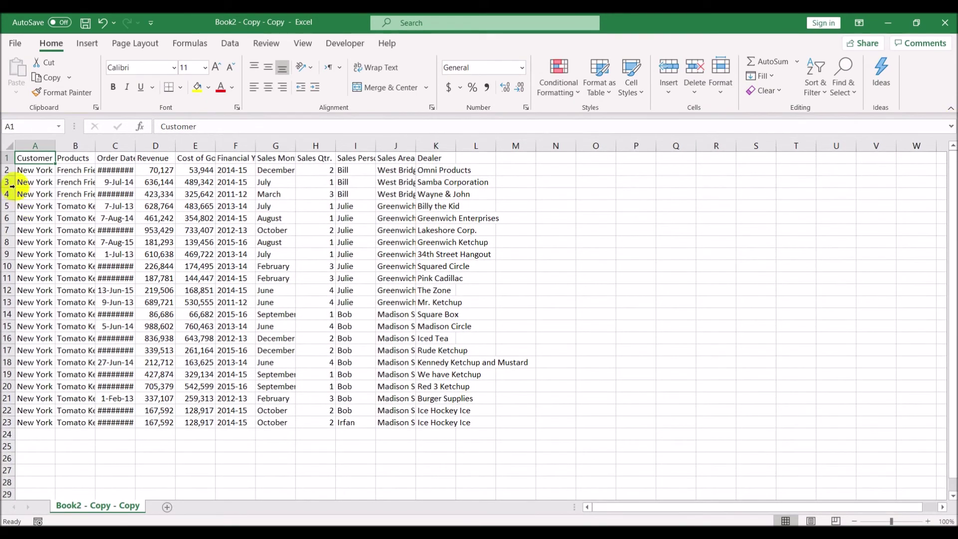
{"action": "left_click", "coordinate": [9, 146]}
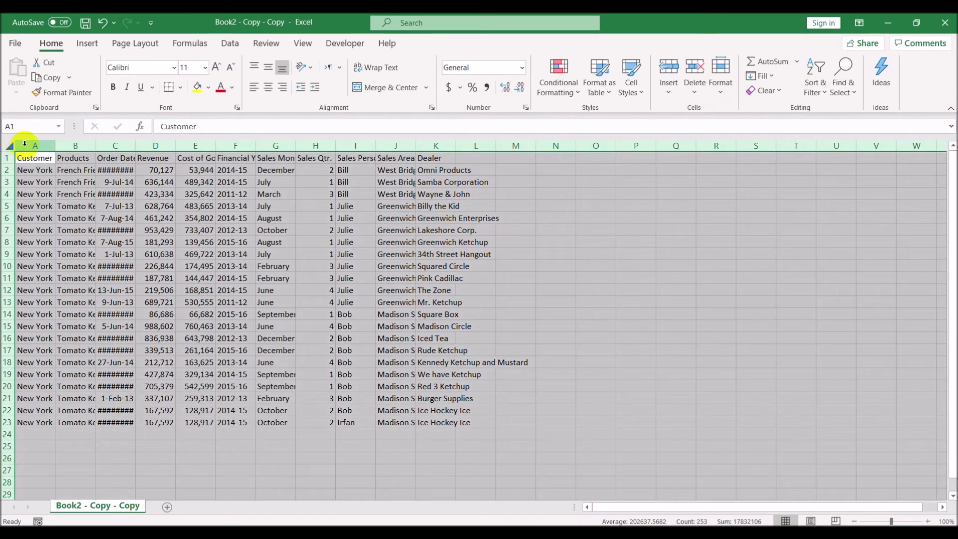
{"action": "double_click", "coordinate": [54, 145]}
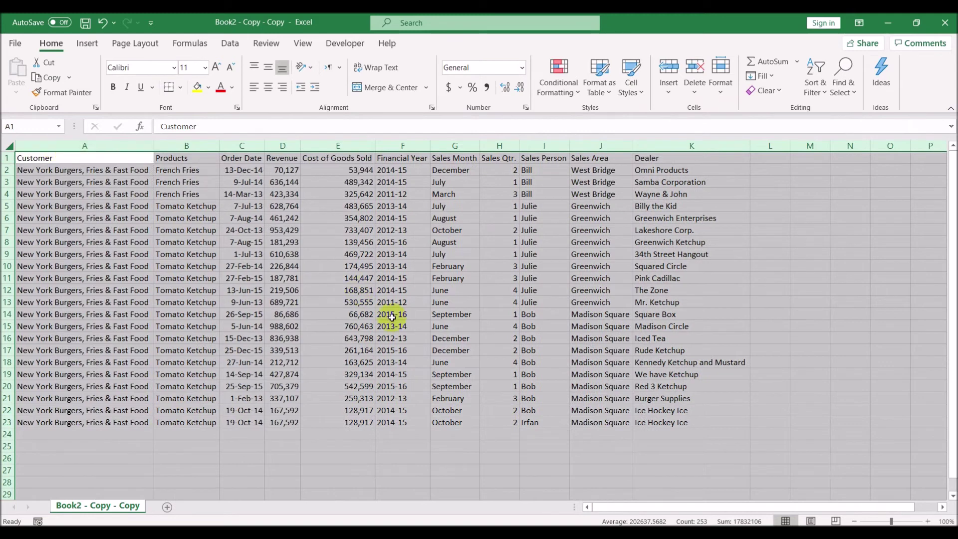
Copy the last record in row 23 into the empty row 24
{"action": "left_click", "coordinate": [7, 422]}
{"action": "key", "text": "ctrl+c"}
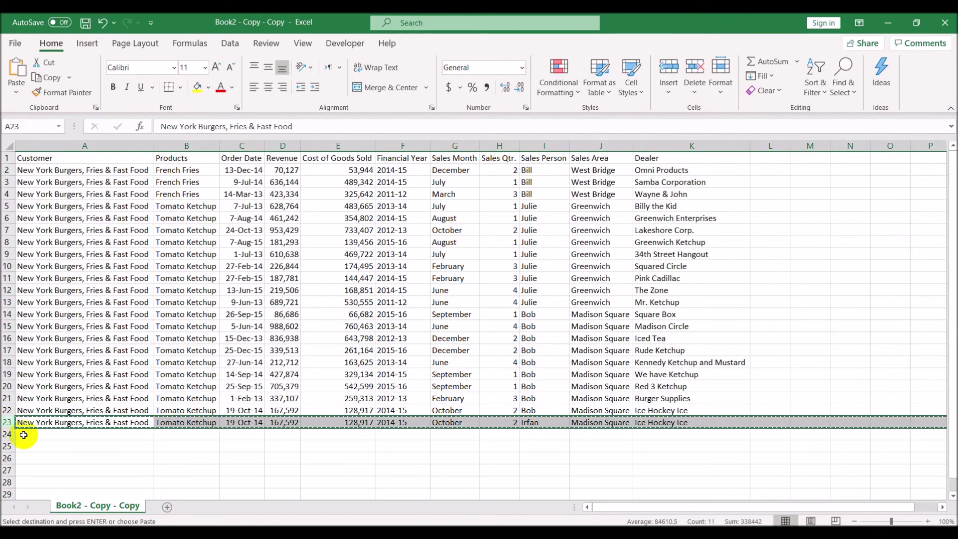
{"action": "left_click", "coordinate": [23, 434]}
{"action": "key", "text": "Return"}
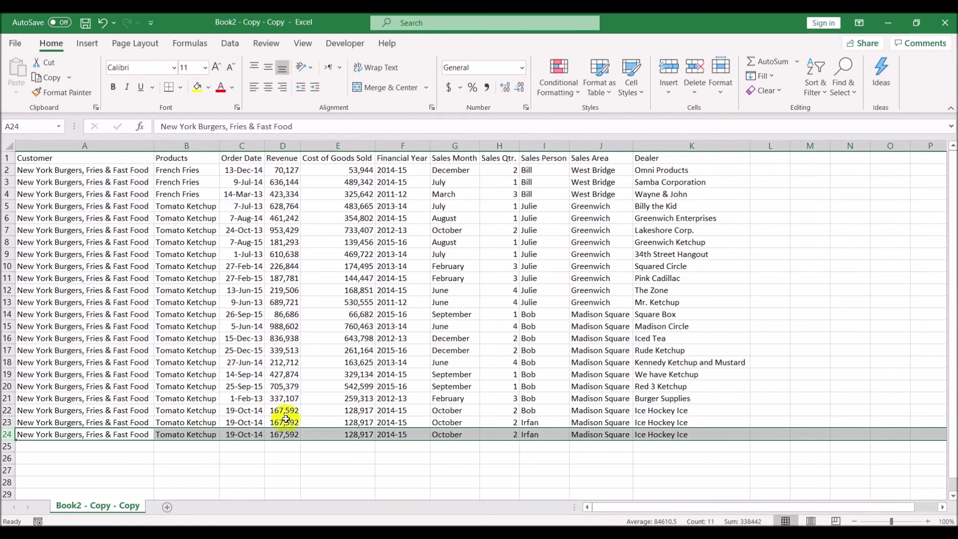
Change the Sales Person in I24 to Bill Gates, and save and close the CSV file
{"action": "left_click", "coordinate": [529, 433]}
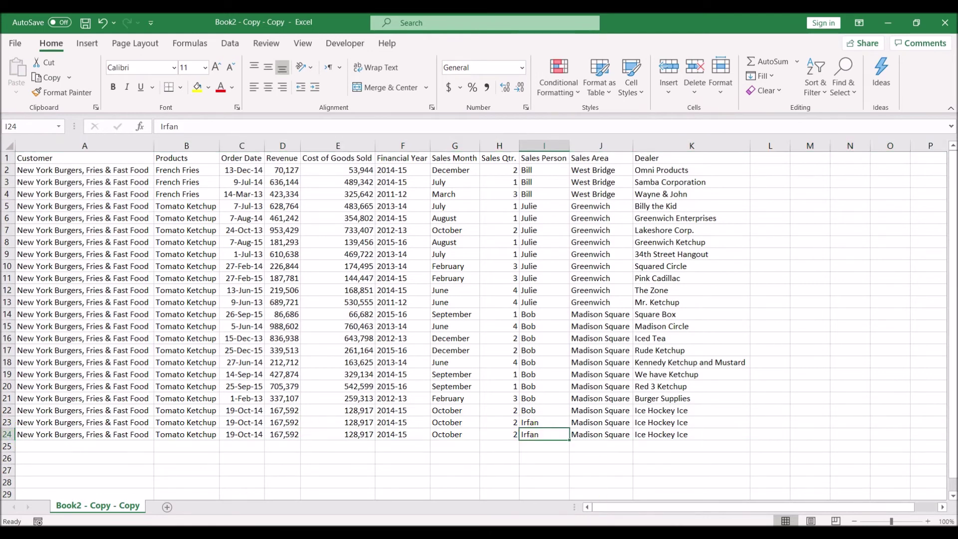
{"action": "type", "text": "Bill Gates"}
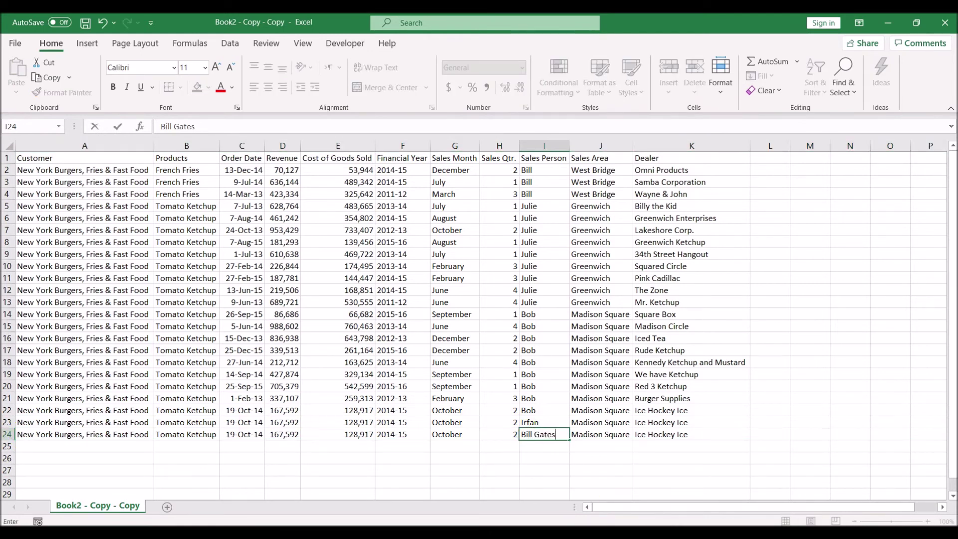
{"action": "key", "text": "Return"}
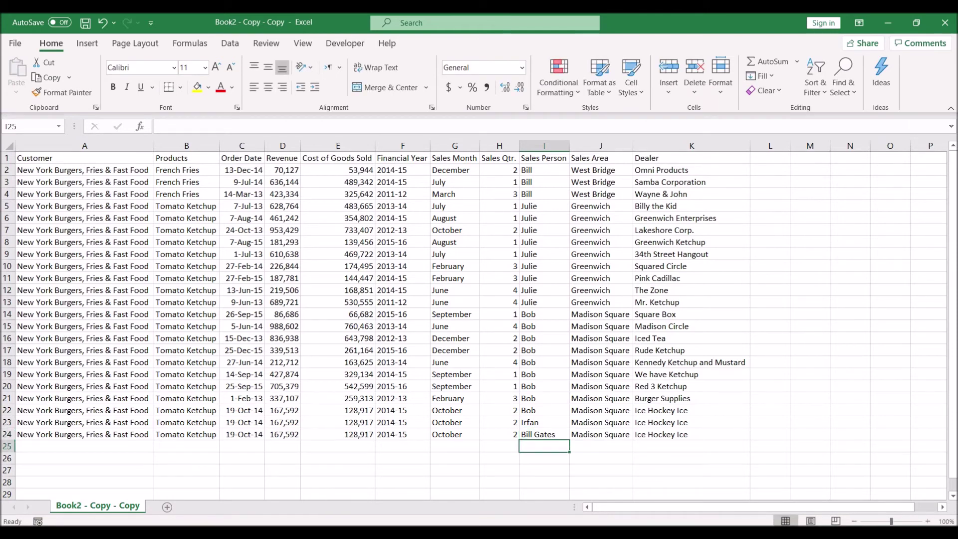
{"action": "left_click", "coordinate": [84, 24]}
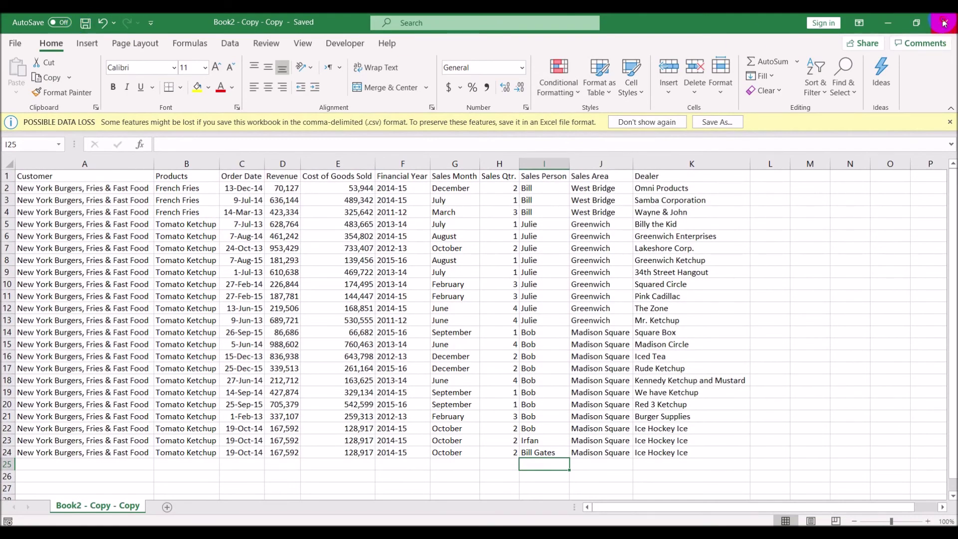
{"action": "left_click", "coordinate": [946, 22]}
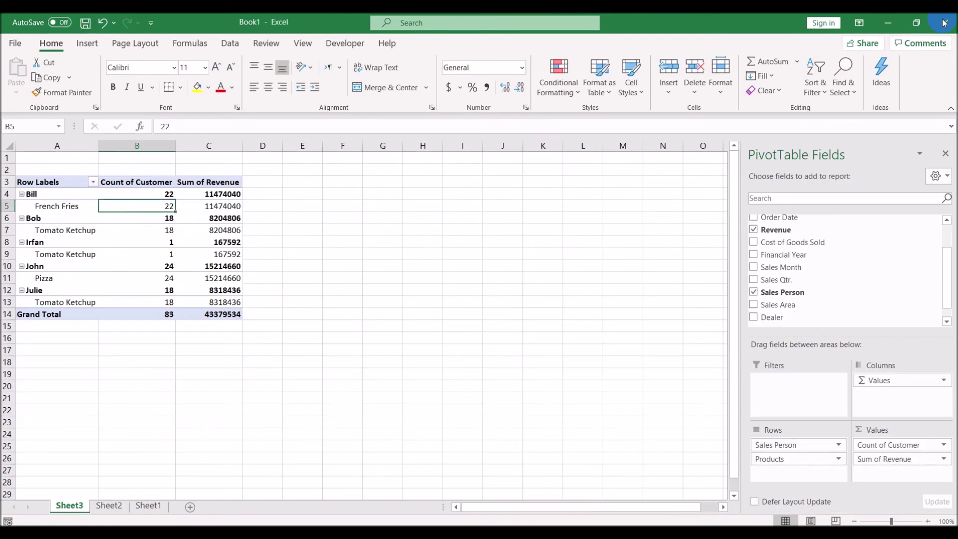
Refresh the combined query table on Sheet2 and select the Bill Gates cell J64 in the Sales Person column
{"action": "left_click", "coordinate": [109, 506]}
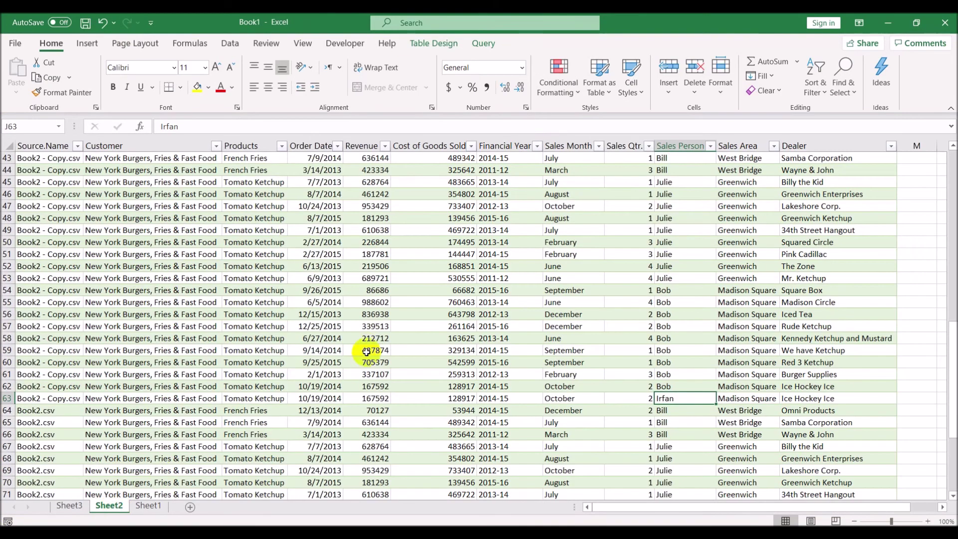
{"action": "right_click", "coordinate": [362, 298]}
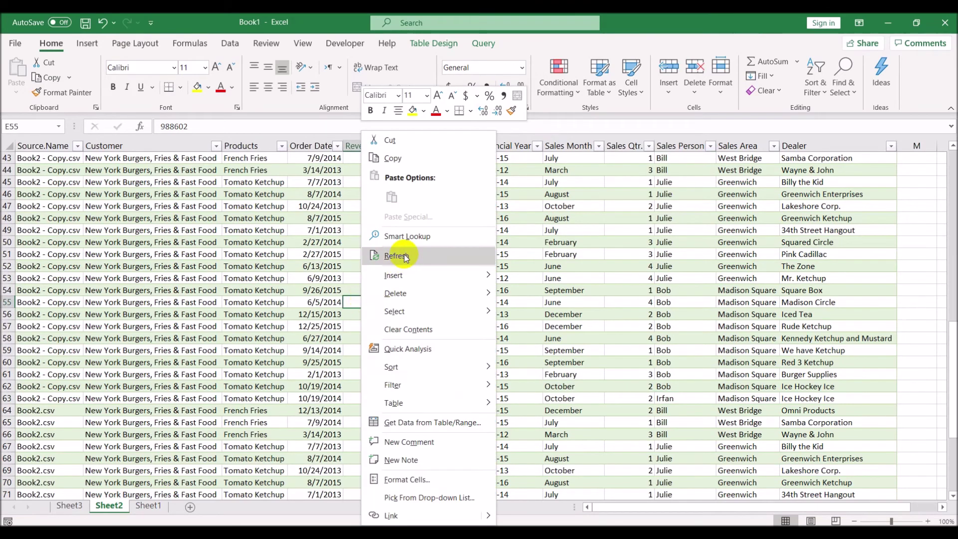
{"action": "left_click", "coordinate": [405, 256]}
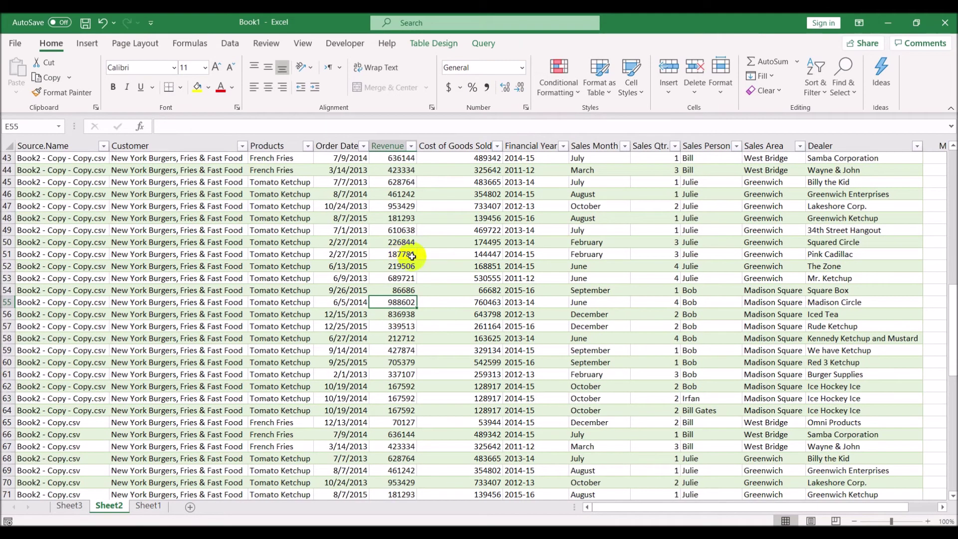
{"action": "left_click", "coordinate": [716, 410]}
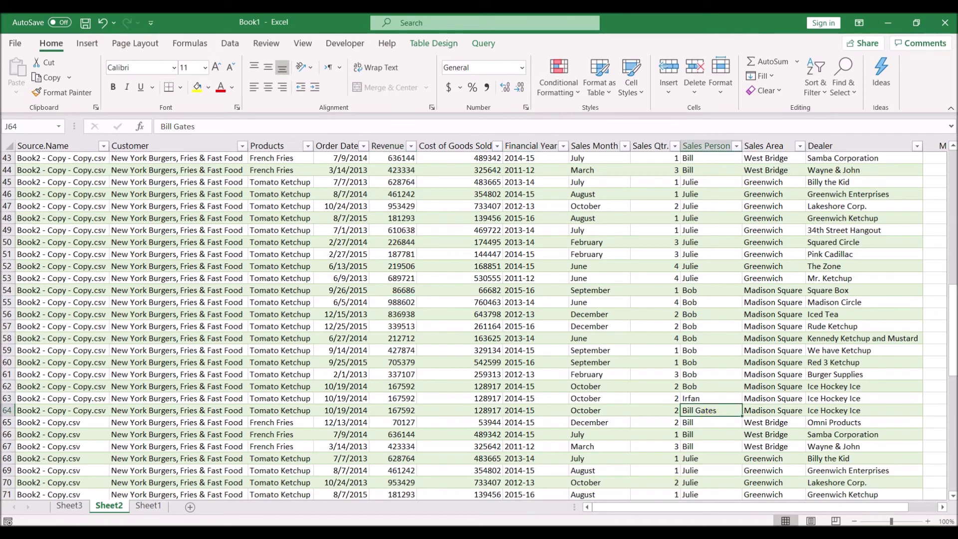
Refresh the Sheet3 pivot table with the data from the added CSV file, and select the empty cell H11
{"action": "left_click", "coordinate": [69, 506]}
{"action": "right_click", "coordinate": [138, 288]}
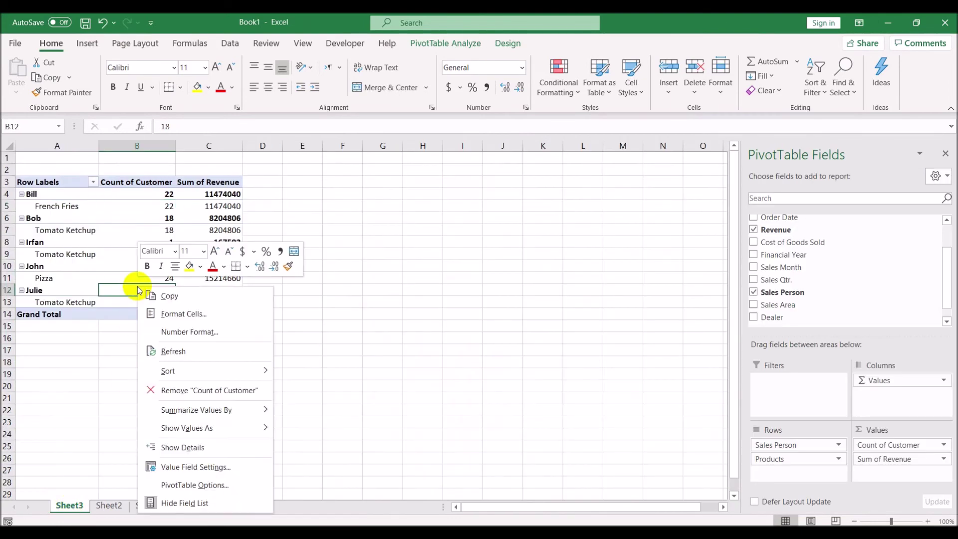
{"action": "left_click", "coordinate": [166, 354]}
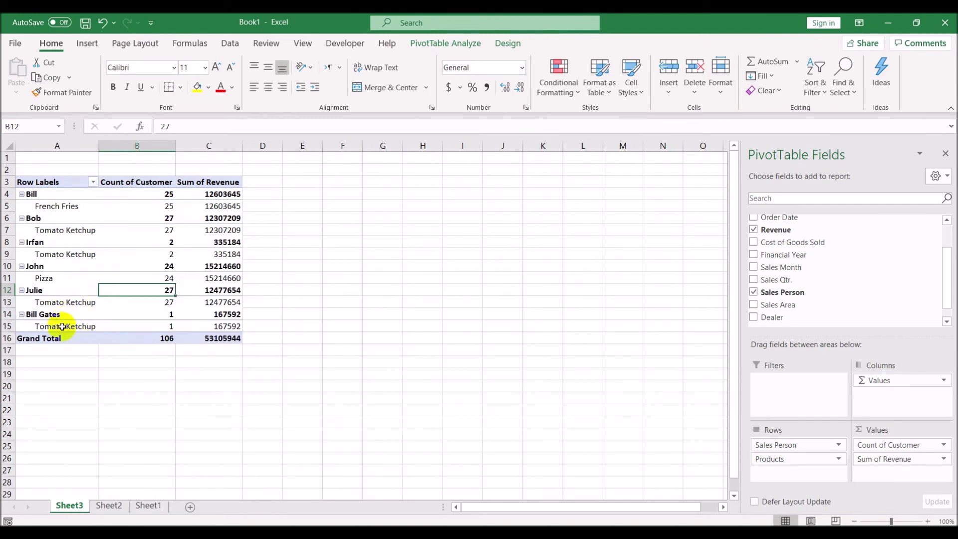
{"action": "left_click", "coordinate": [417, 281]}
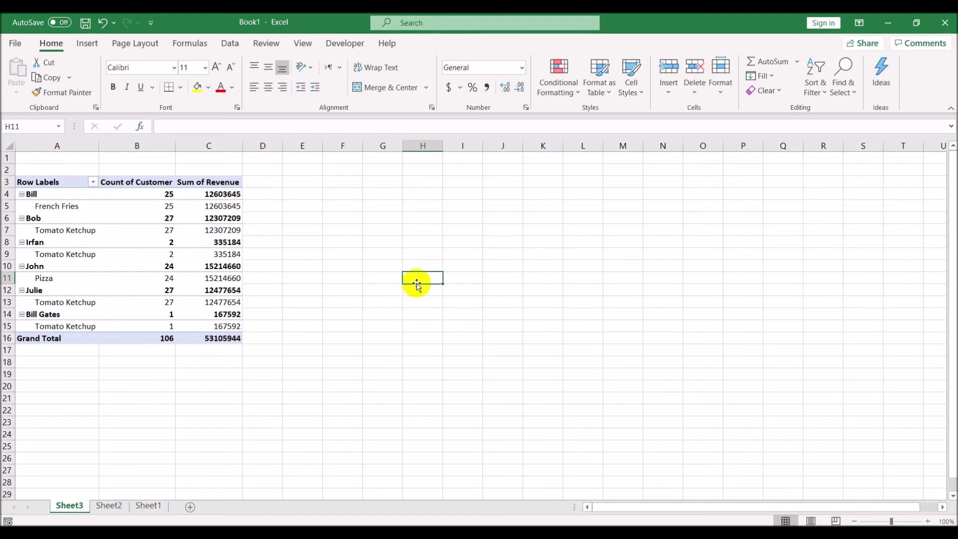
Open the Visual Basic editor and add a Worksheet_SelectionChange procedure to the code module of worksheet Sheet3
{"action": "left_click", "coordinate": [345, 44]}
{"action": "left_click", "coordinate": [15, 90]}
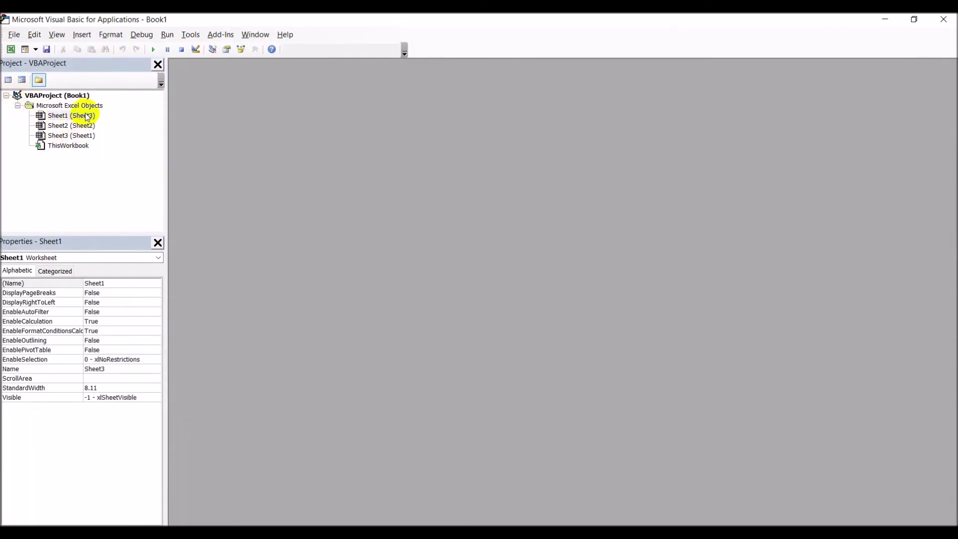
{"action": "double_click", "coordinate": [88, 117]}
{"action": "left_click", "coordinate": [362, 101]}
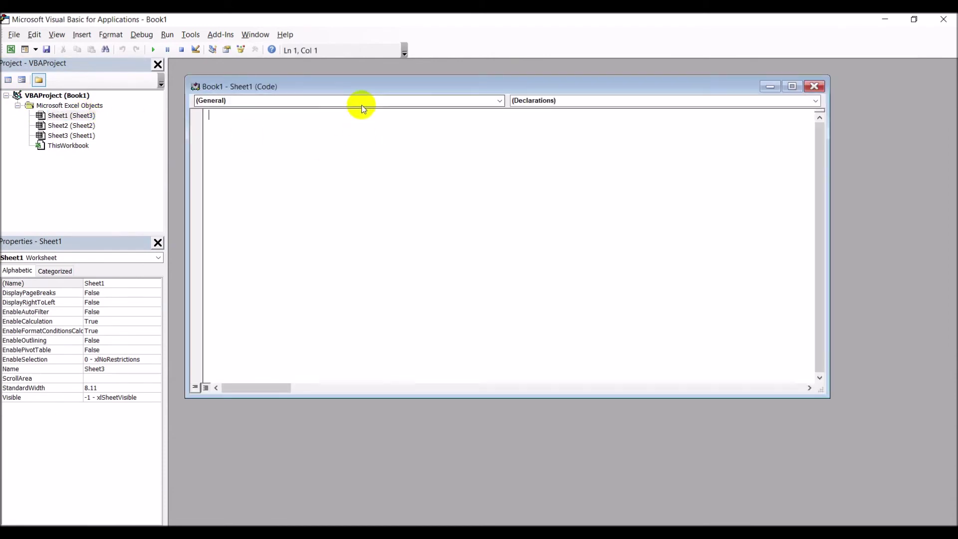
{"action": "left_click", "coordinate": [356, 116]}
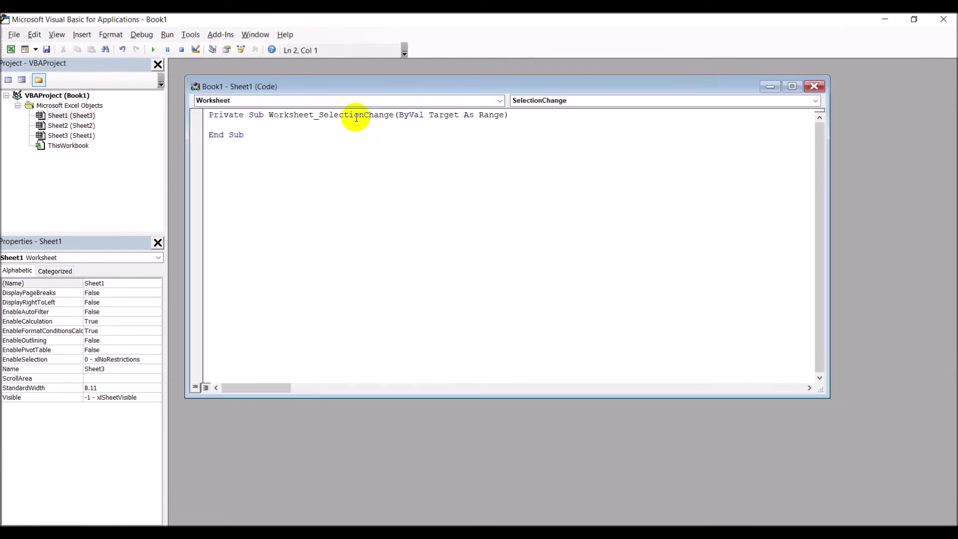
Enter Thisworkbook.RefreshAll as the procedure's body, copy that line and close the code window
{"action": "type", "text": "Thisworks"}
{"action": "type", "text": "book."}
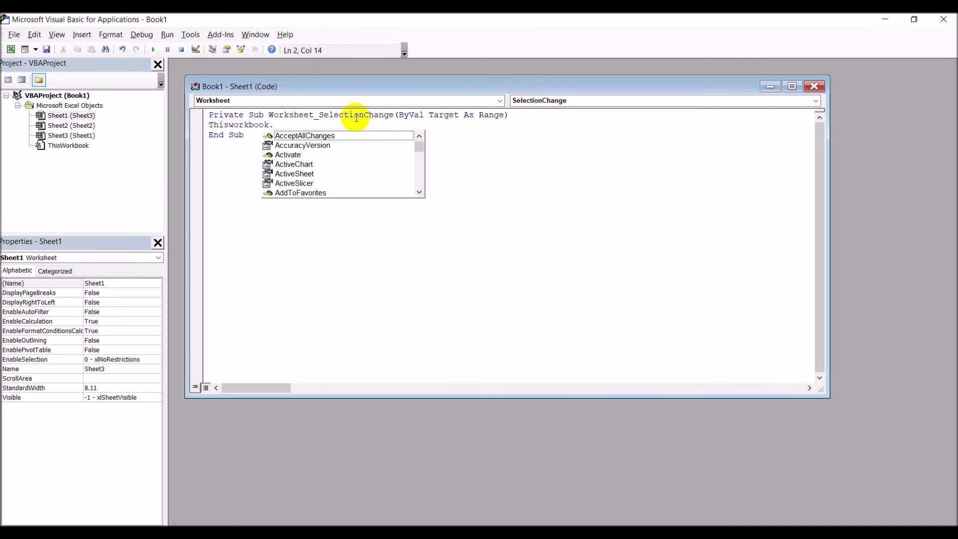
{"action": "type", "text": "re"}
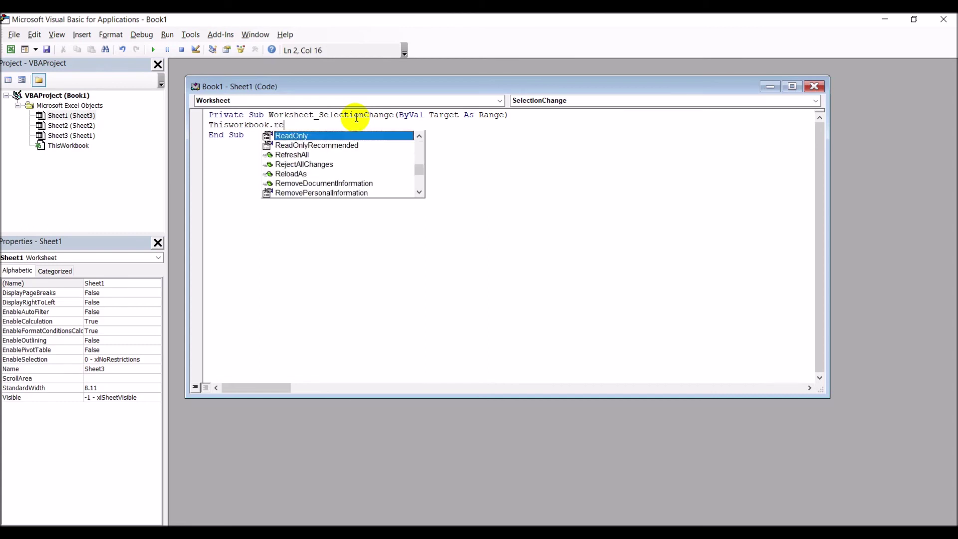
{"action": "type", "text": "fre"}
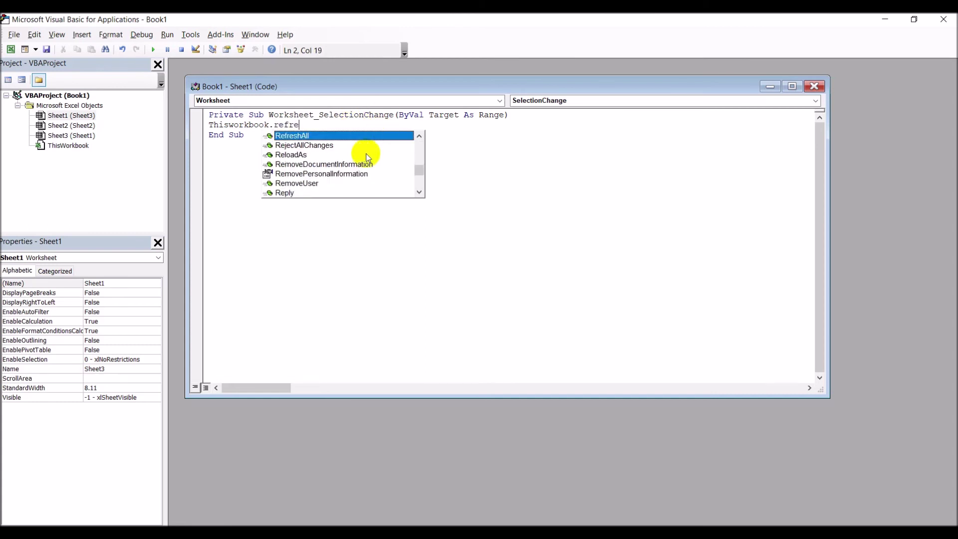
{"action": "double_click", "coordinate": [351, 133]}
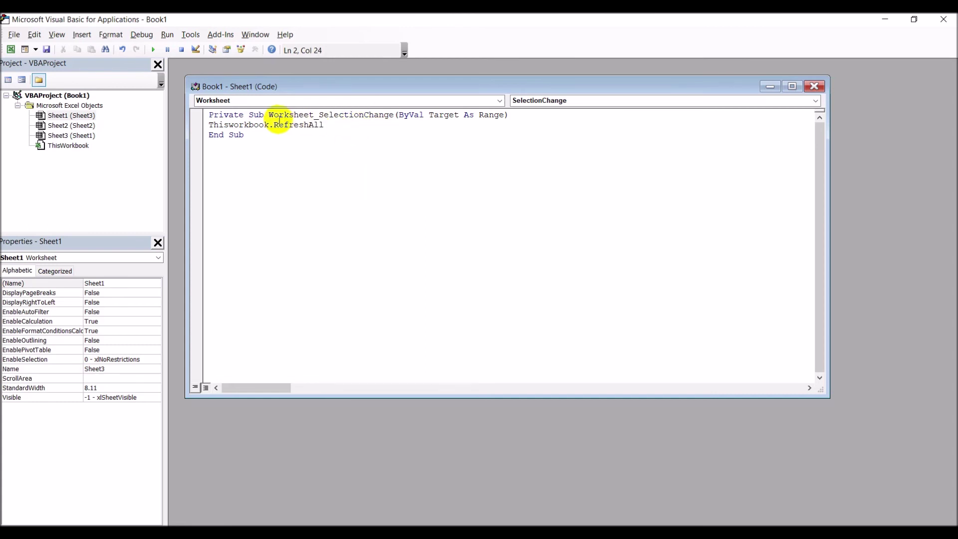
{"action": "left_click_drag", "start_coordinate": [208, 125], "coordinate": [322, 128]}
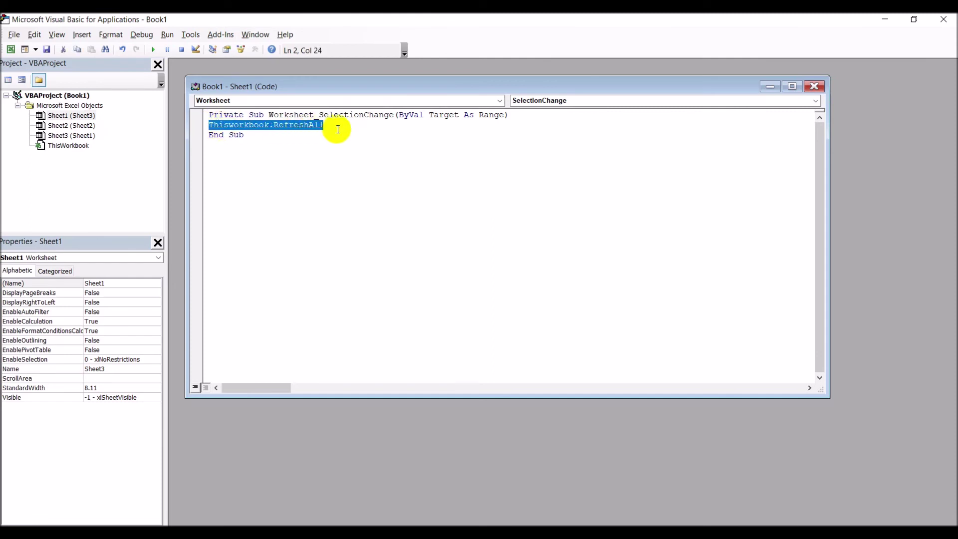
{"action": "left_click", "coordinate": [815, 87]}
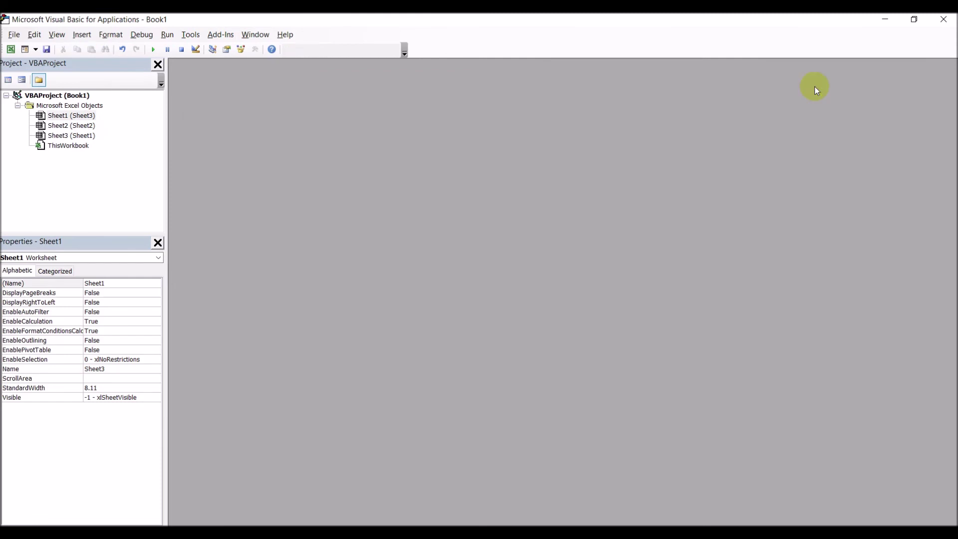
Add a Worksheet_SelectionChange procedure containing Thisworkbook.RefreshAll to the Sheet2 code module, and close the Visual Basic editor
{"action": "double_click", "coordinate": [80, 125]}
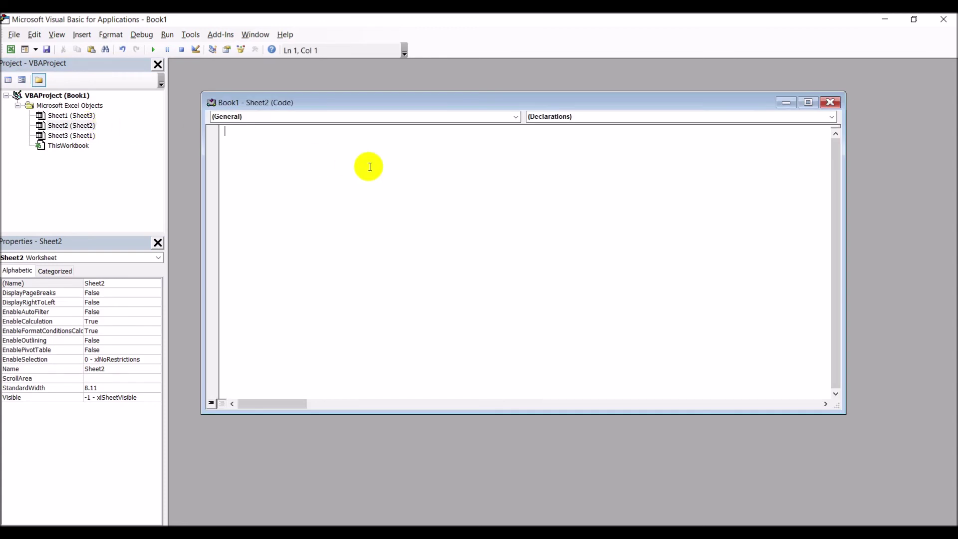
{"action": "left_click", "coordinate": [364, 118]}
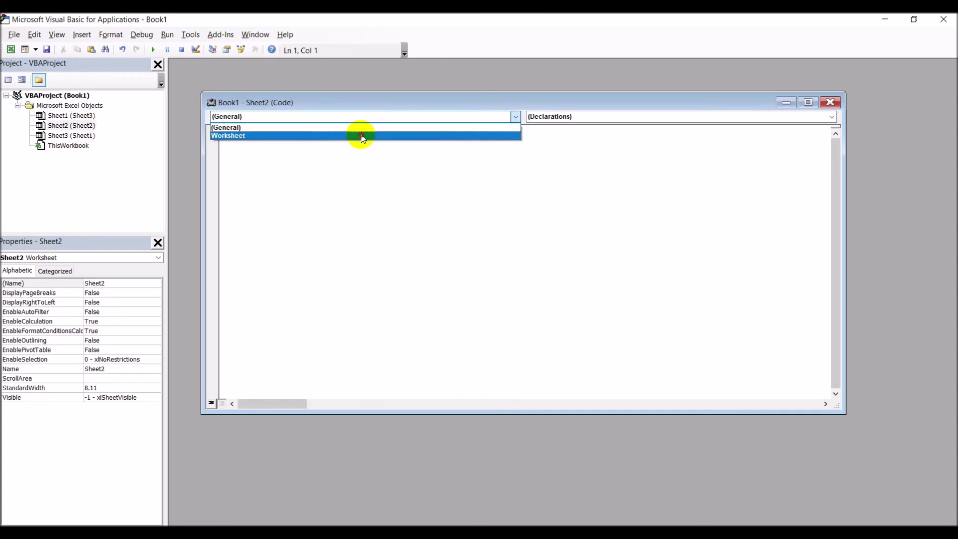
{"action": "left_click", "coordinate": [363, 133]}
{"action": "type", "text": "ThisWorkbook.RefreshAll"}
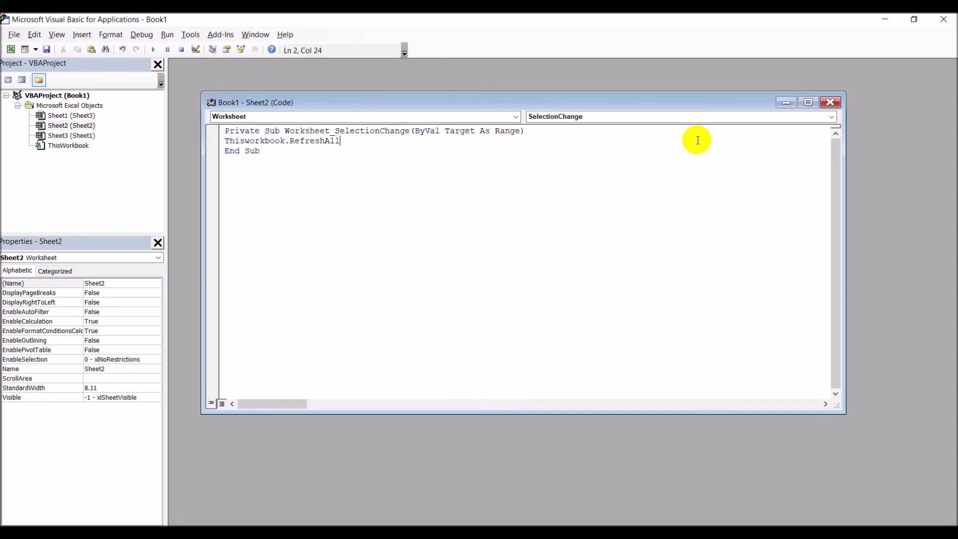
{"action": "left_click", "coordinate": [831, 102]}
{"action": "left_click", "coordinate": [945, 18]}
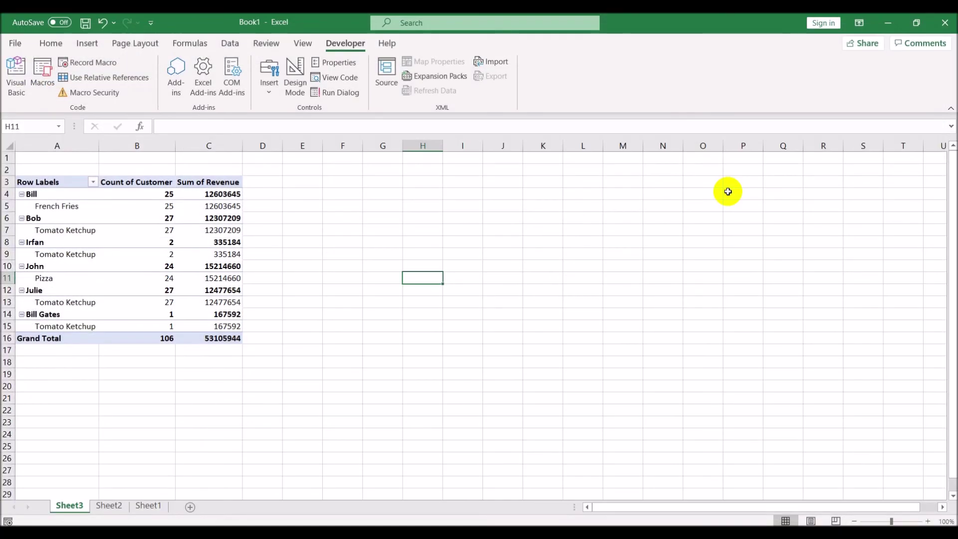
Select empty cells H5 and F9 on Sheet3 to run the selection-change macro, and open the source CSV file Book2 - Copy - Copy
{"action": "left_click", "coordinate": [440, 201]}
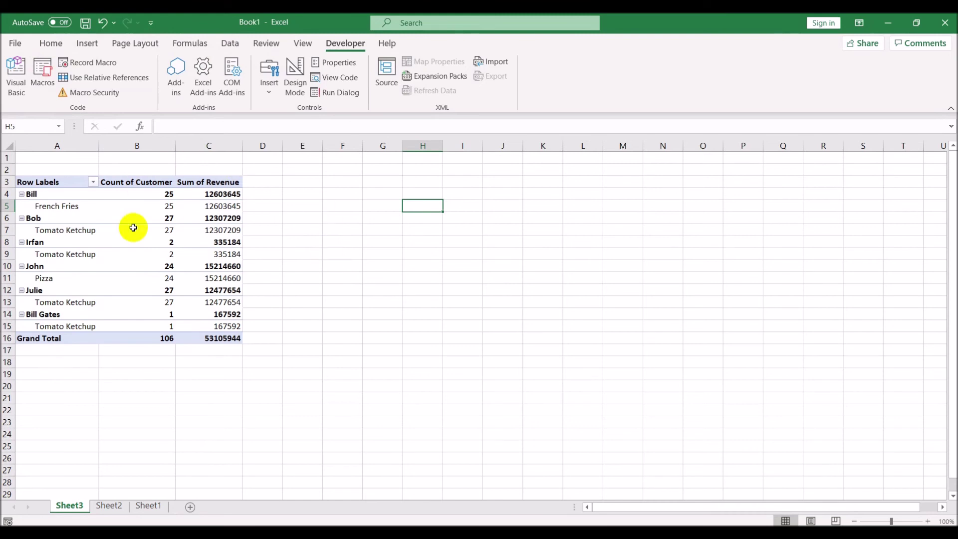
{"action": "left_click", "coordinate": [328, 258]}
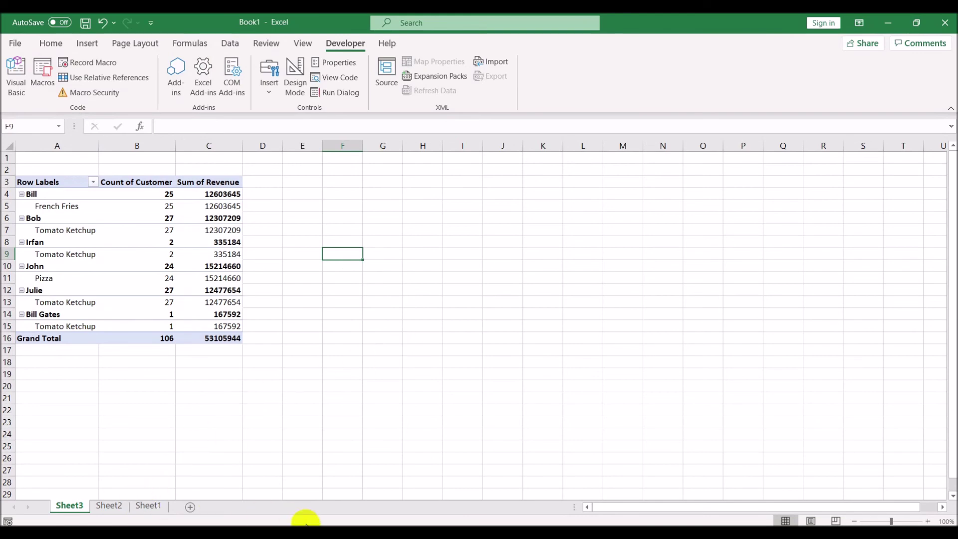
{"action": "left_click", "coordinate": [362, 534]}
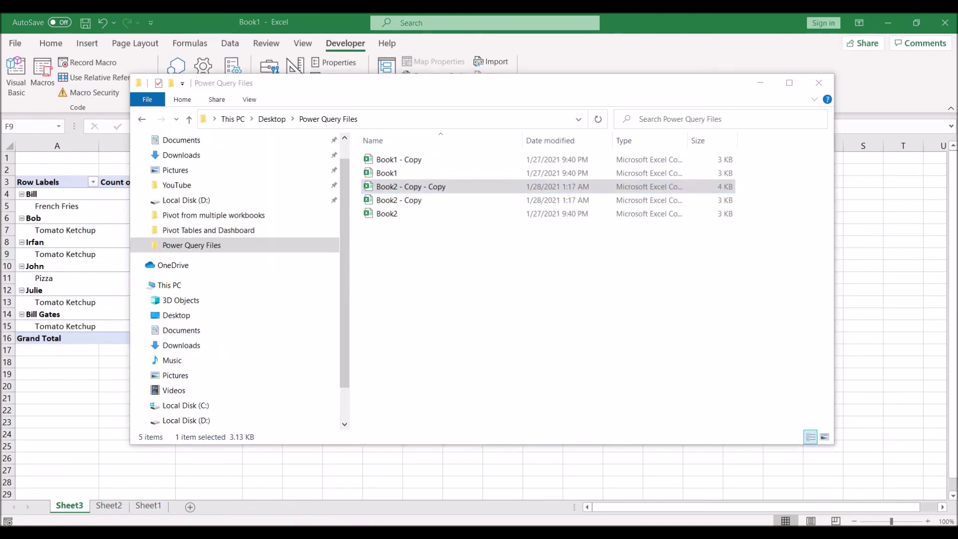
{"action": "key", "text": "alt+Tab"}
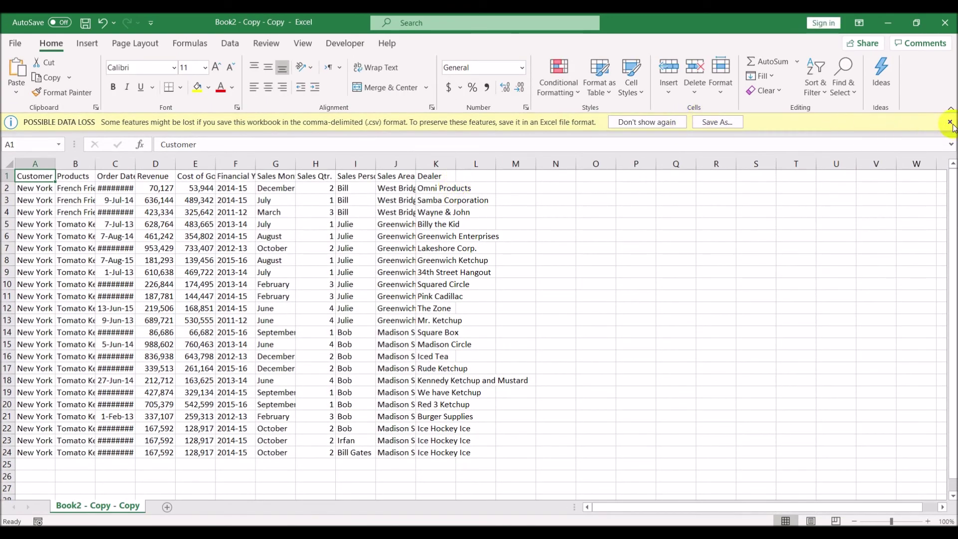
{"action": "left_click", "coordinate": [950, 121]}
Replace the Sales Person entry in cell I24 of the CSV file with Elon Musk
{"action": "left_click", "coordinate": [358, 436]}
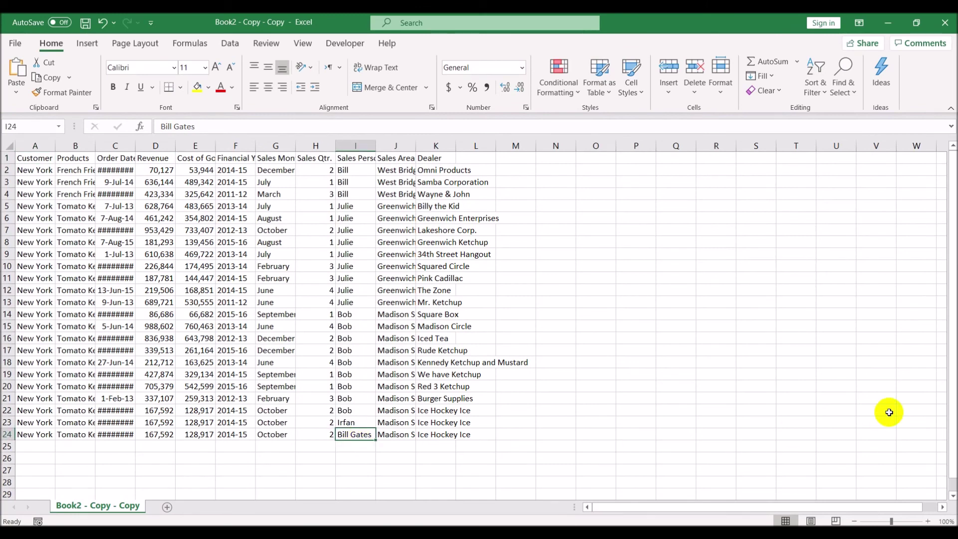
{"action": "key", "text": "Delete"}
{"action": "type", "text": "Elon Mus"}
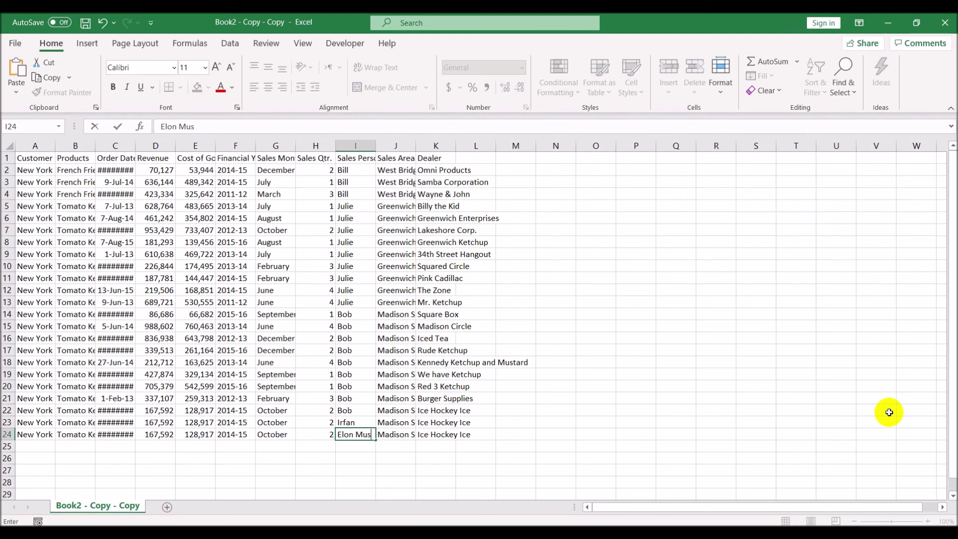
{"action": "type", "text": "k"}
{"action": "key", "text": "Return"}
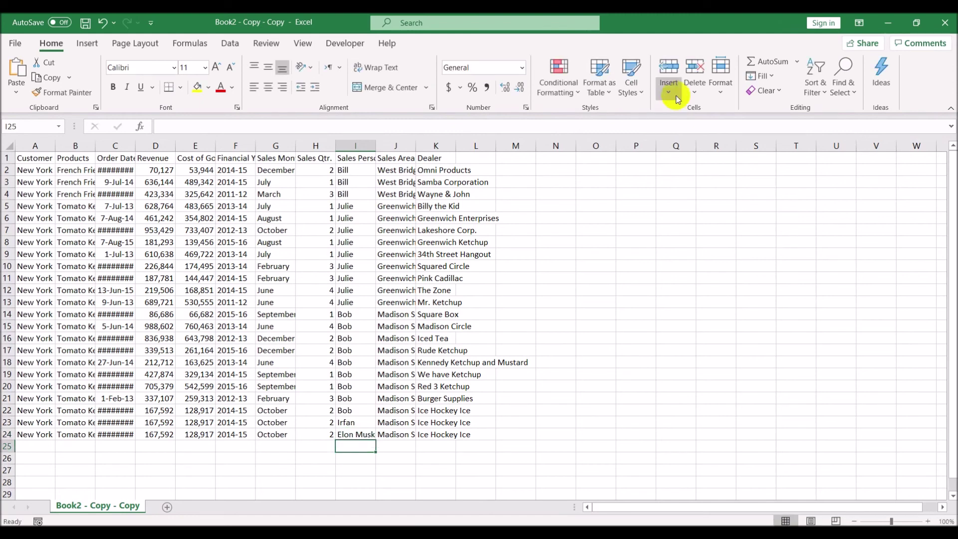
Autofit the Sales Person column, and save and close the CSV file
{"action": "double_click", "coordinate": [376, 145]}
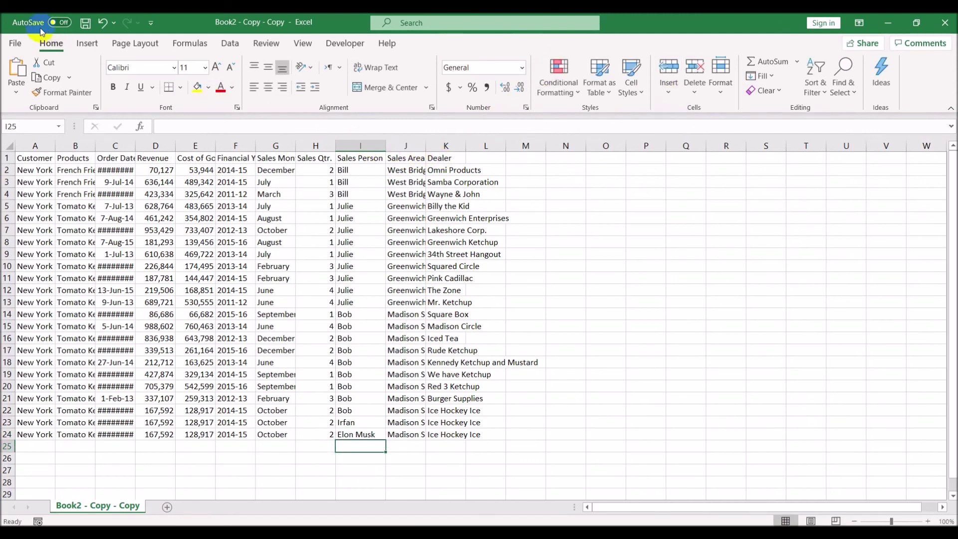
{"action": "left_click", "coordinate": [86, 23]}
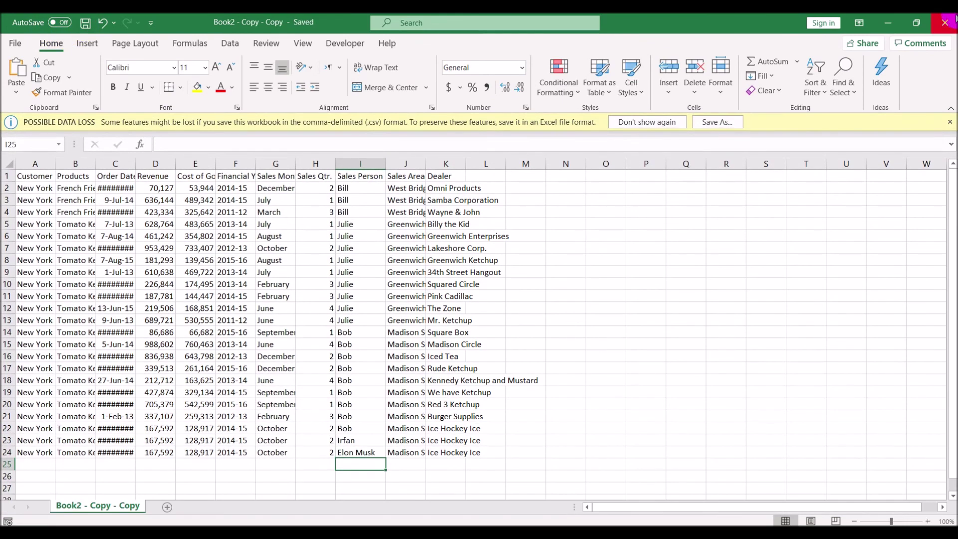
{"action": "left_click", "coordinate": [954, 20]}
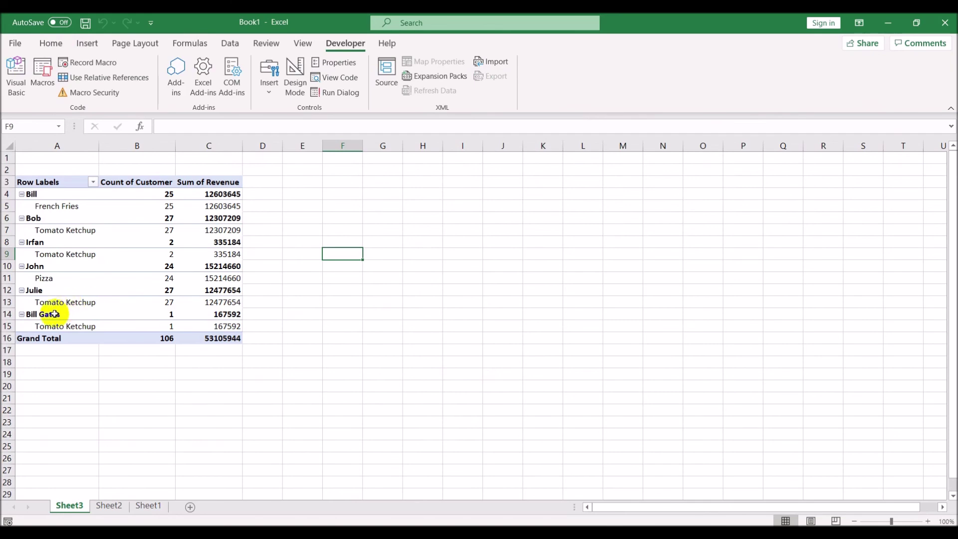
Trigger the automatic refresh by selecting empty cells on Sheet3, and check the Sales Person entry in J64 of Sheet2's combined table
{"action": "left_click", "coordinate": [455, 322]}
{"action": "left_click", "coordinate": [399, 322]}
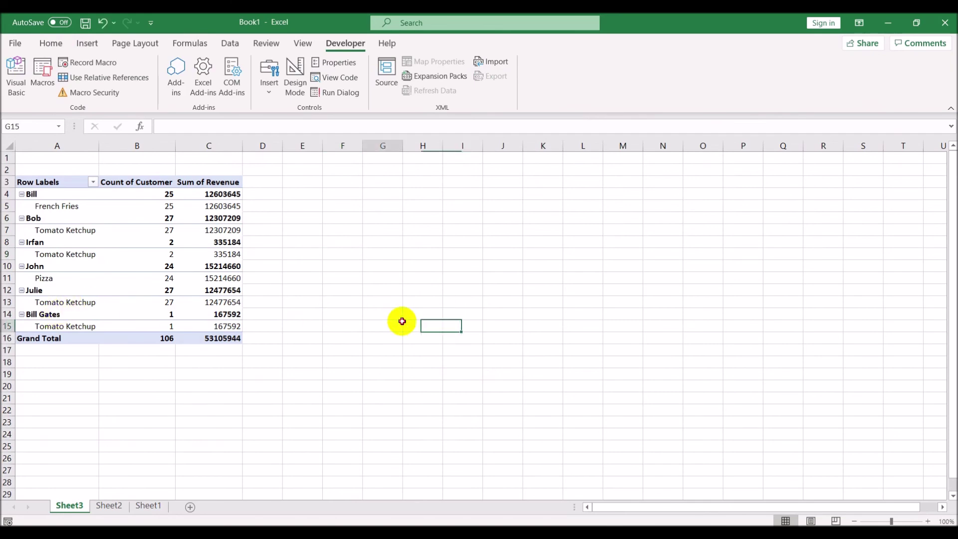
{"action": "left_click", "coordinate": [109, 506]}
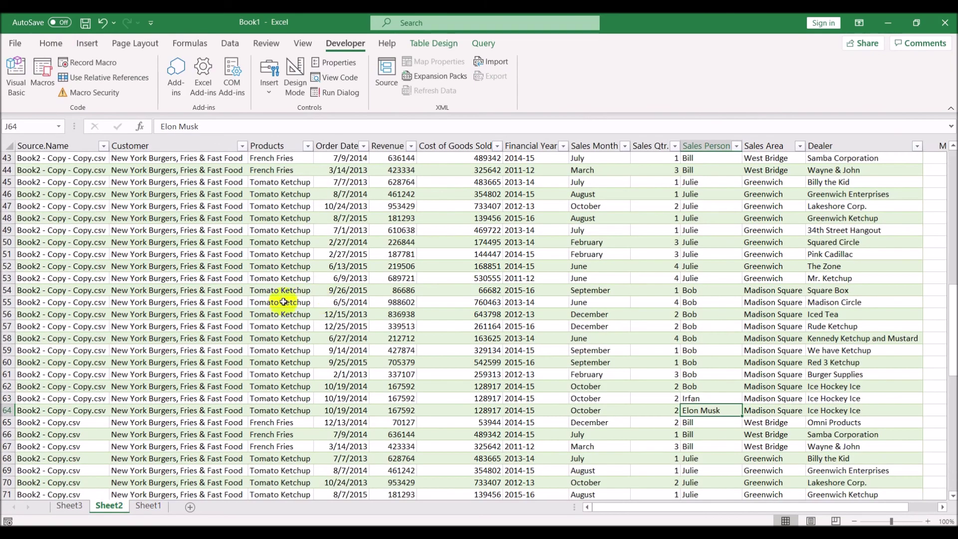
{"action": "left_click", "coordinate": [376, 315]}
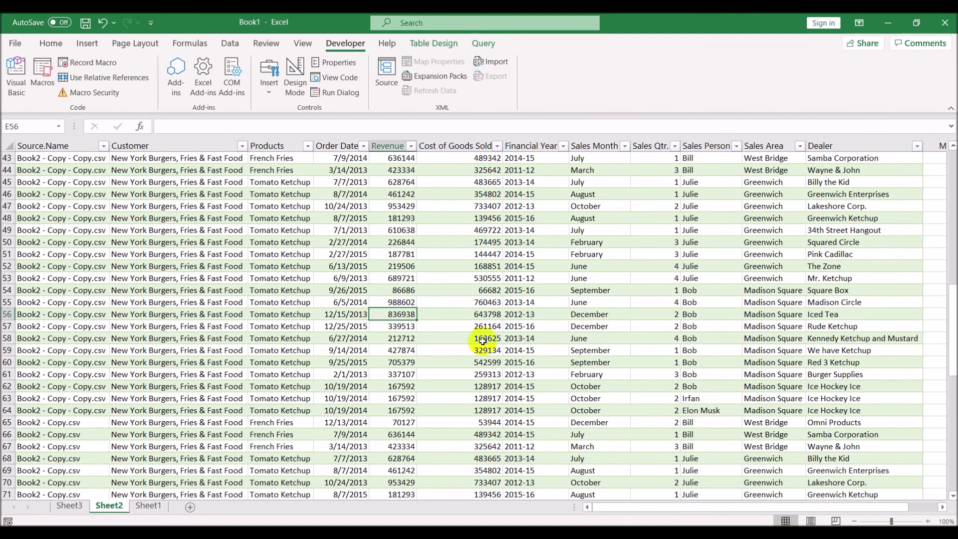
{"action": "left_click", "coordinate": [727, 410]}
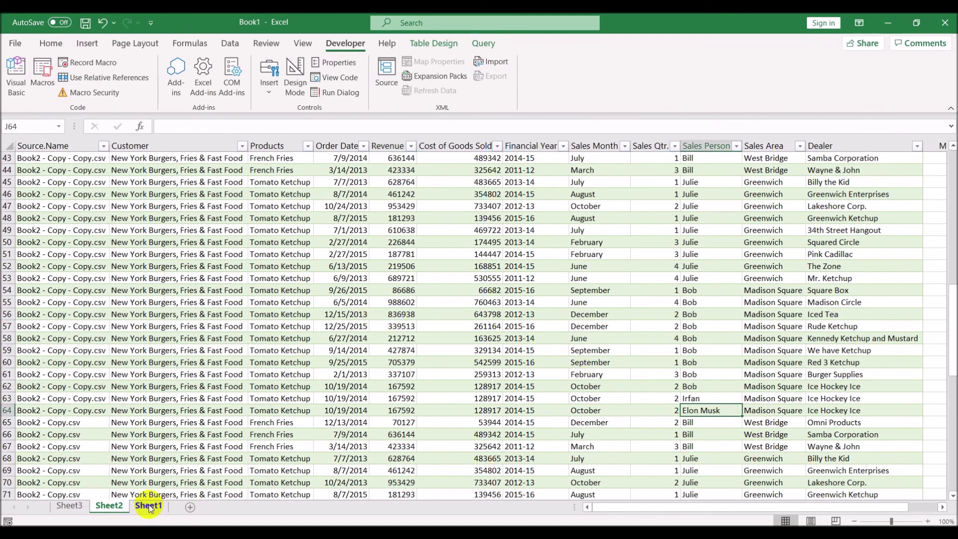
Return to Sheet3, trigger the pivot table's refresh by selecting empty cell G11, and select the row label in A14
{"action": "left_click", "coordinate": [70, 506]}
{"action": "left_click", "coordinate": [377, 279]}
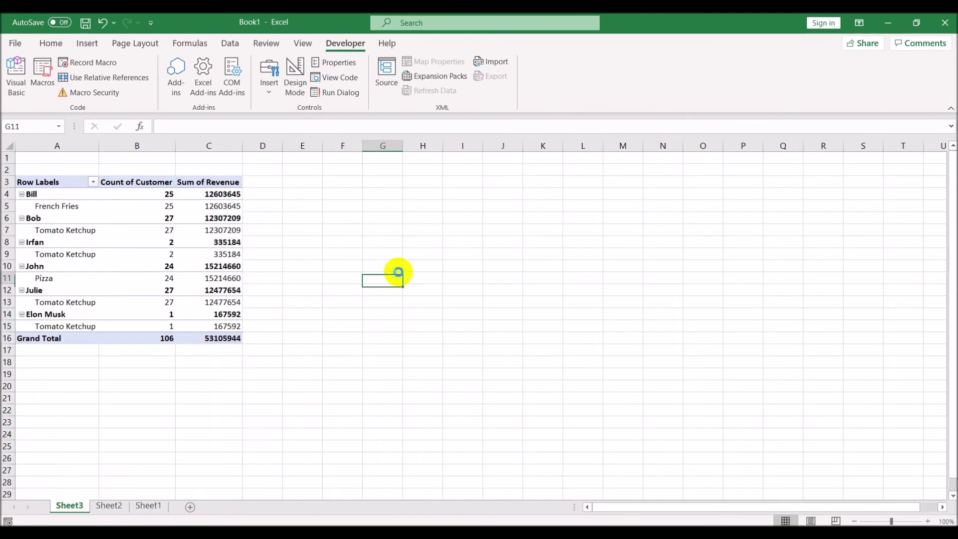
{"action": "left_click", "coordinate": [64, 314]}
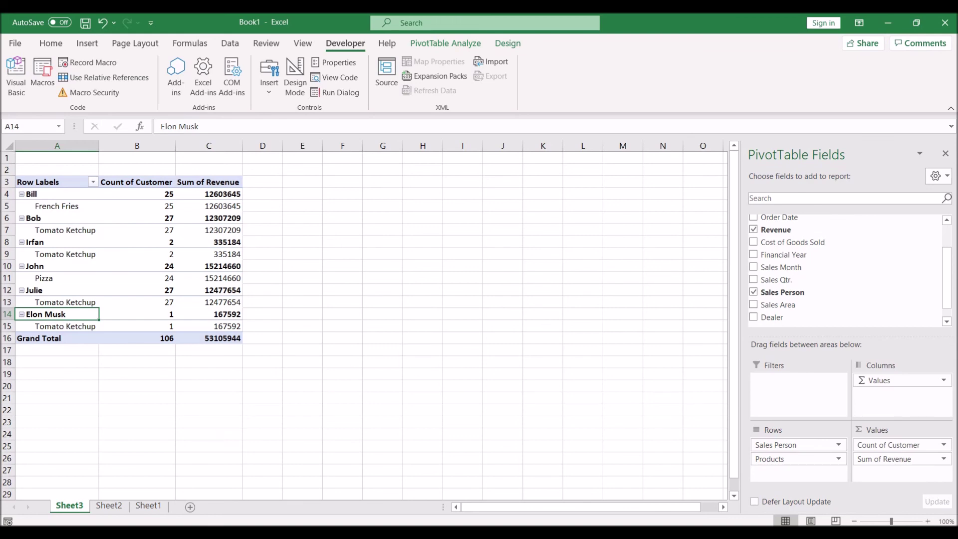
{"action": "key", "text": "alt+Tab"}
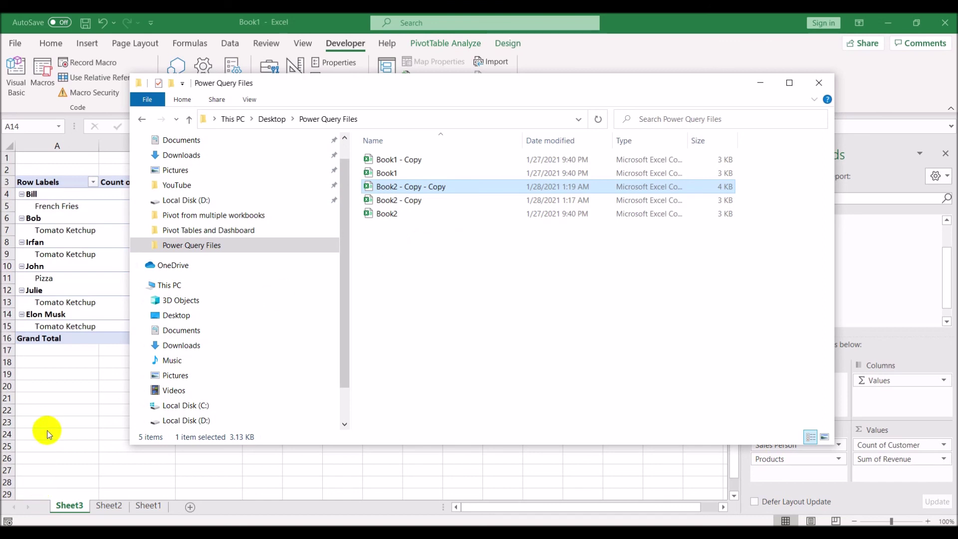
{"action": "key", "text": "alt+Tab"}
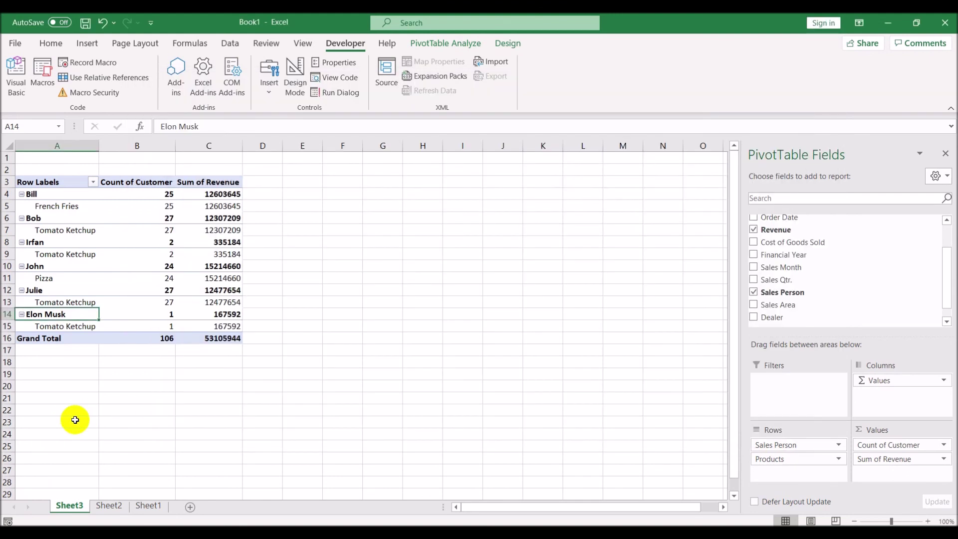
{"action": "mouse_move", "coordinate": [194, 304]}
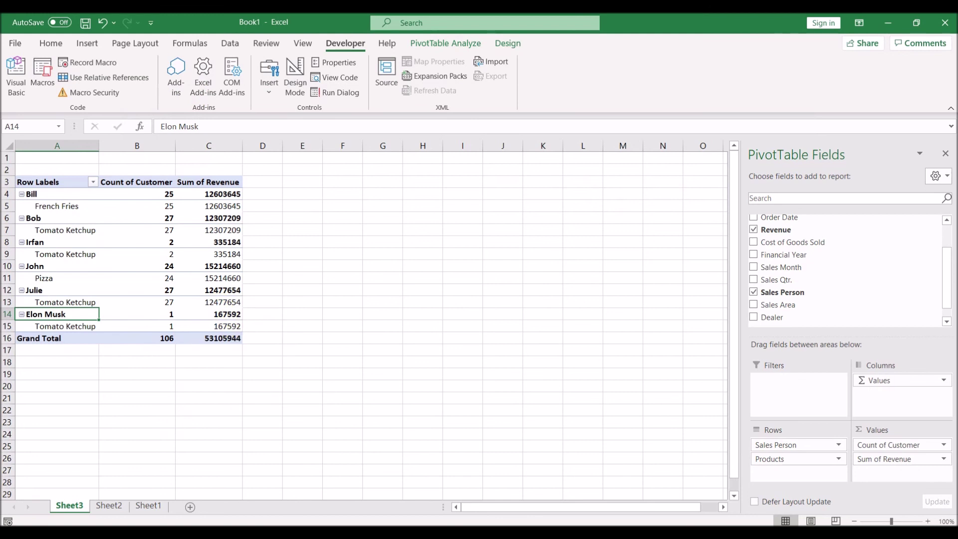
{"action": "key", "text": "alt+Tab"}
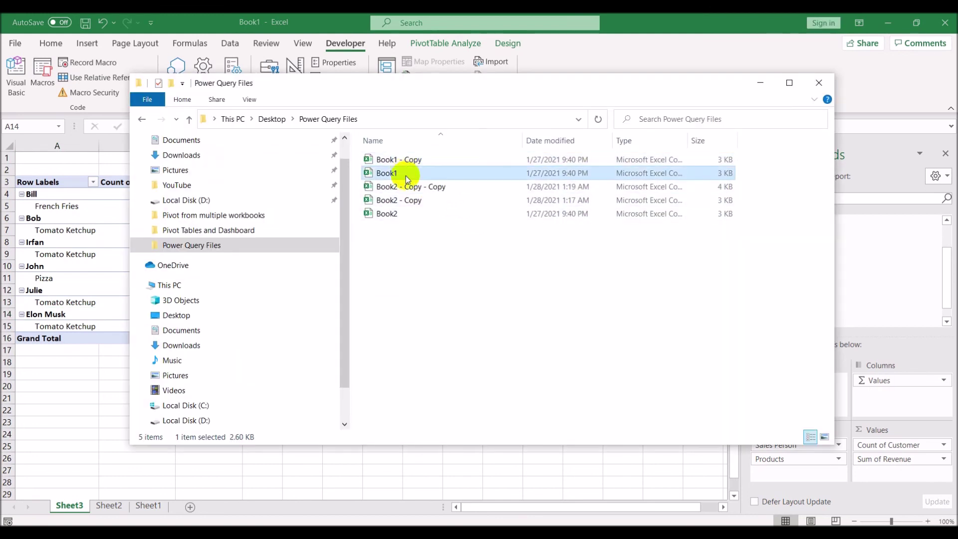
{"action": "left_click", "coordinate": [410, 201]}
{"action": "left_click", "coordinate": [404, 216]}
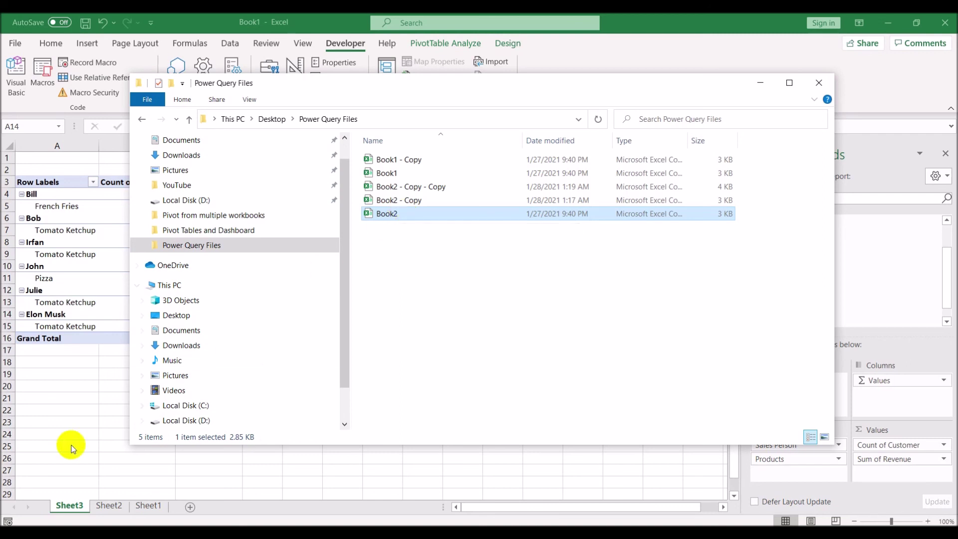
{"action": "left_click", "coordinate": [109, 391]}
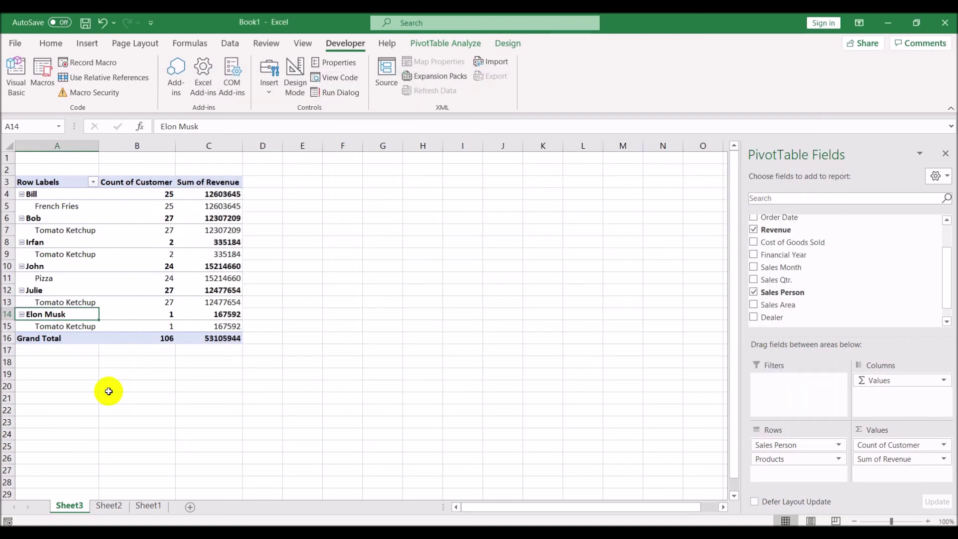